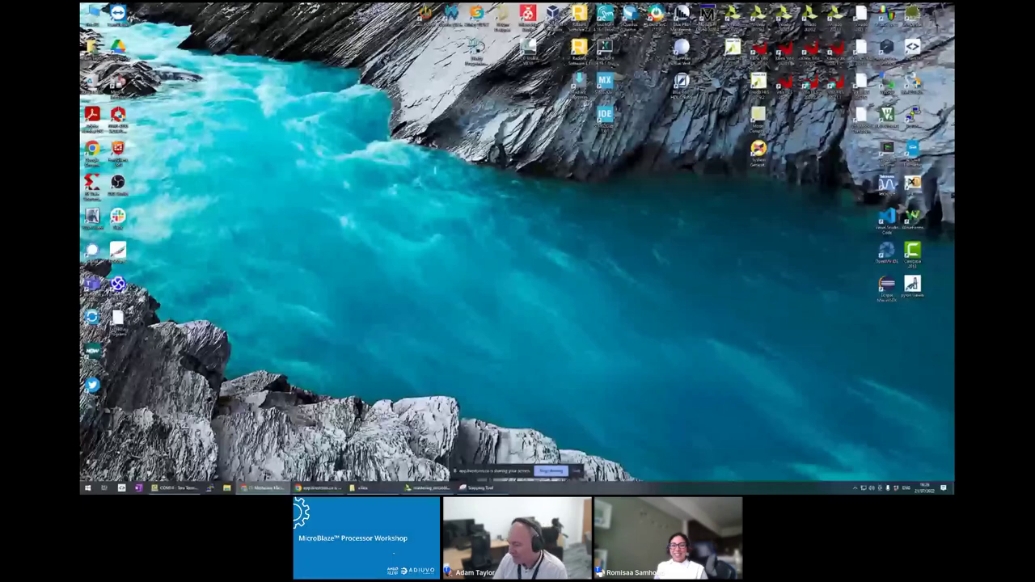
- Switch to Vivado and close the open mastering_microblaze project
key(alt+Tab)
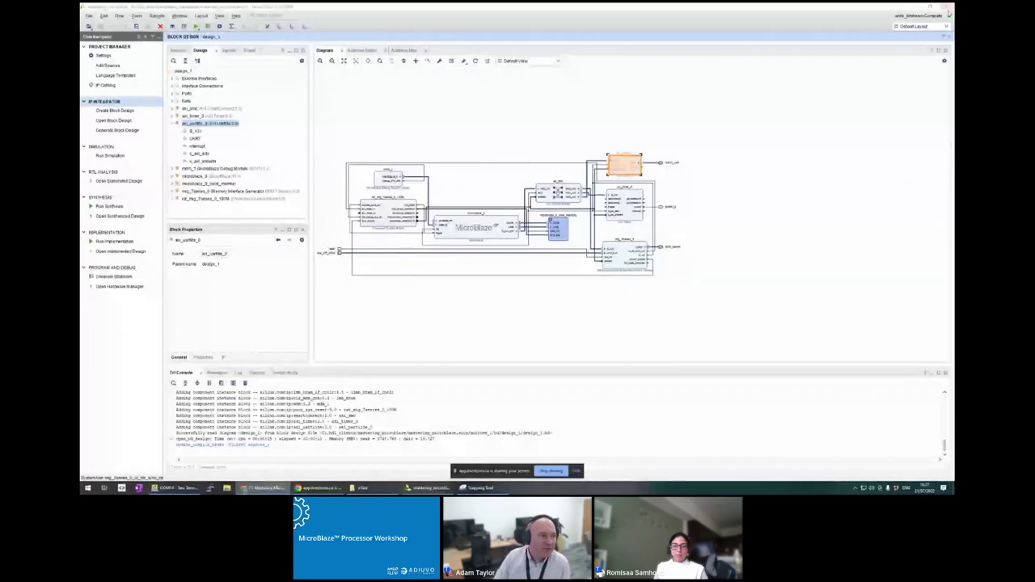
click(89, 16)
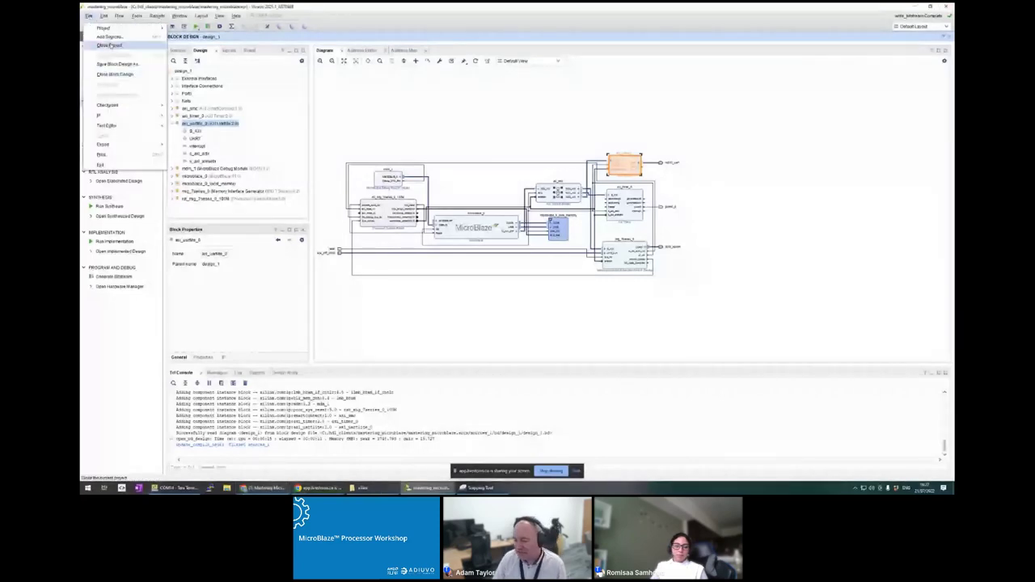
click(110, 45)
click(516, 259)
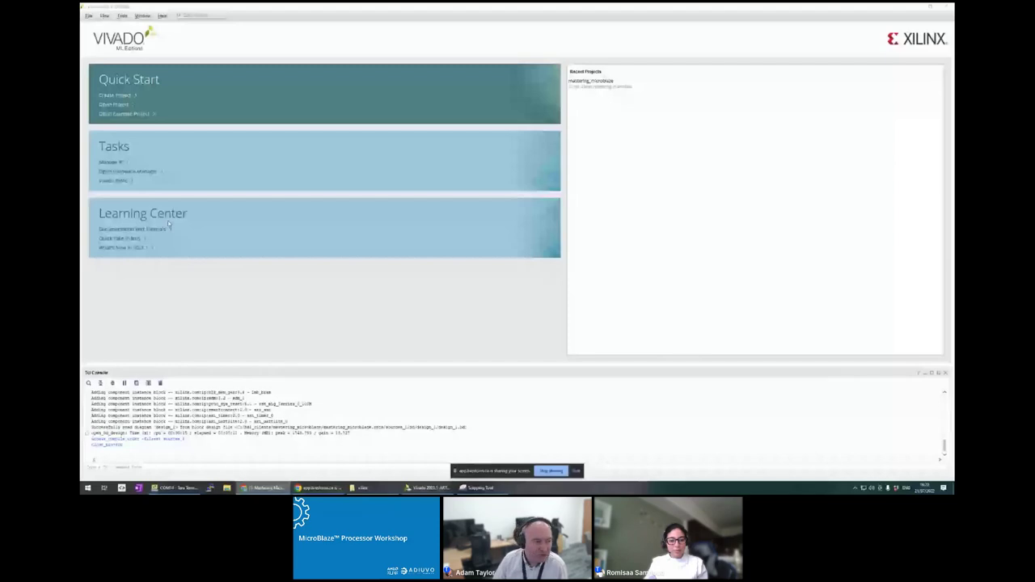
- Abandon the new project wizard, restore down the Vivado window and open the Windows display settings
click(119, 98)
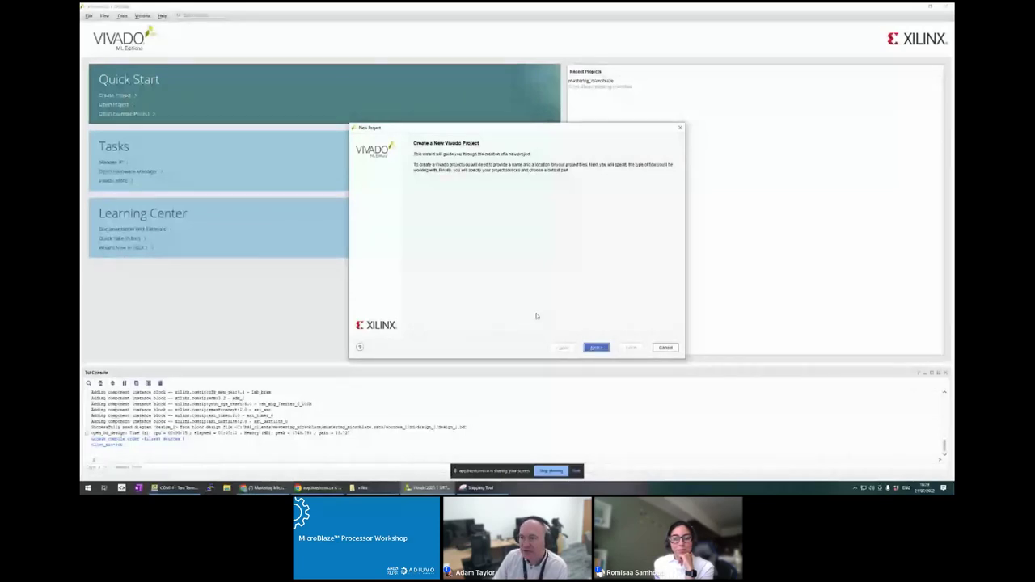
key(Escape)
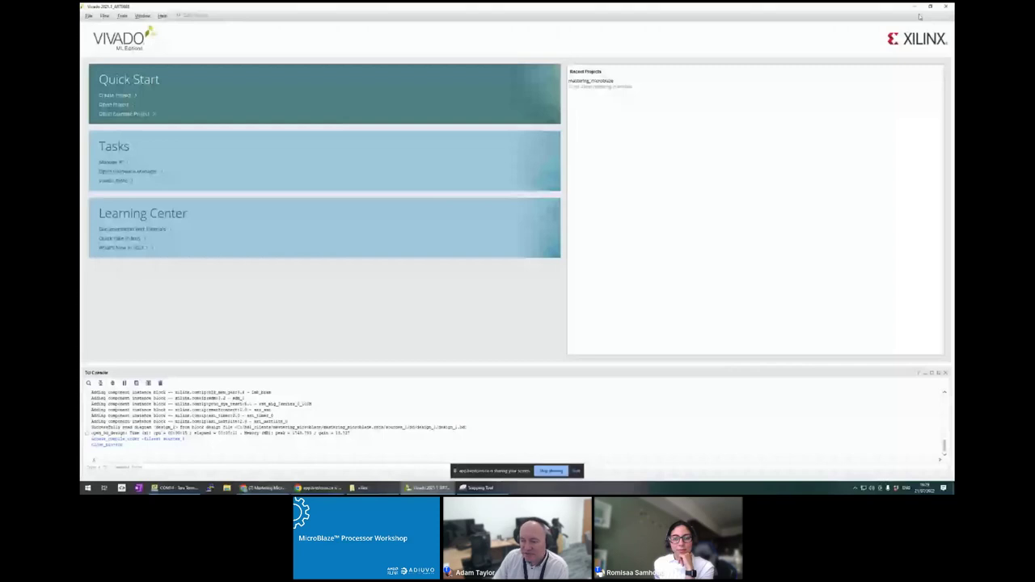
click(930, 6)
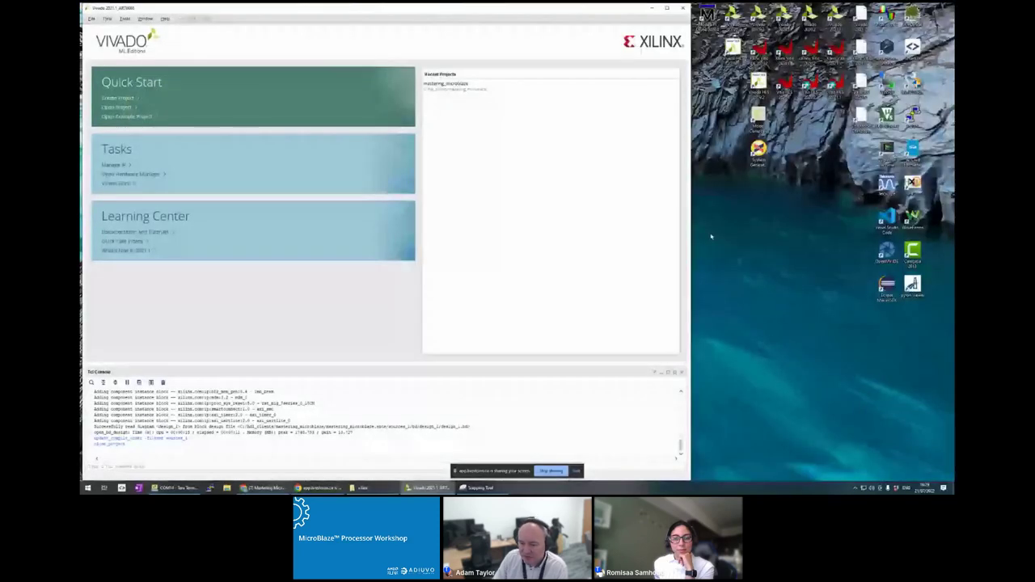
right_click(729, 235)
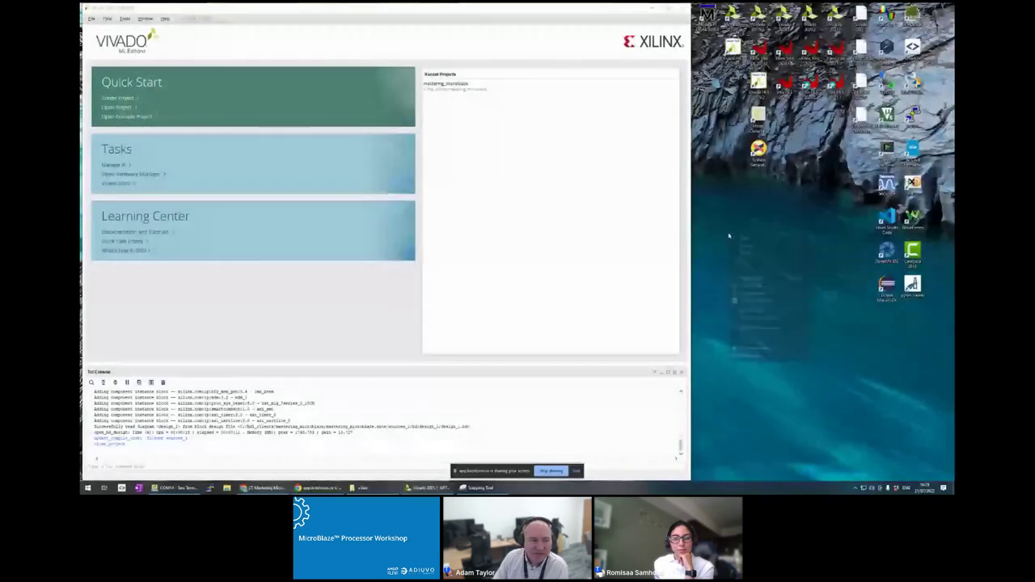
click(766, 349)
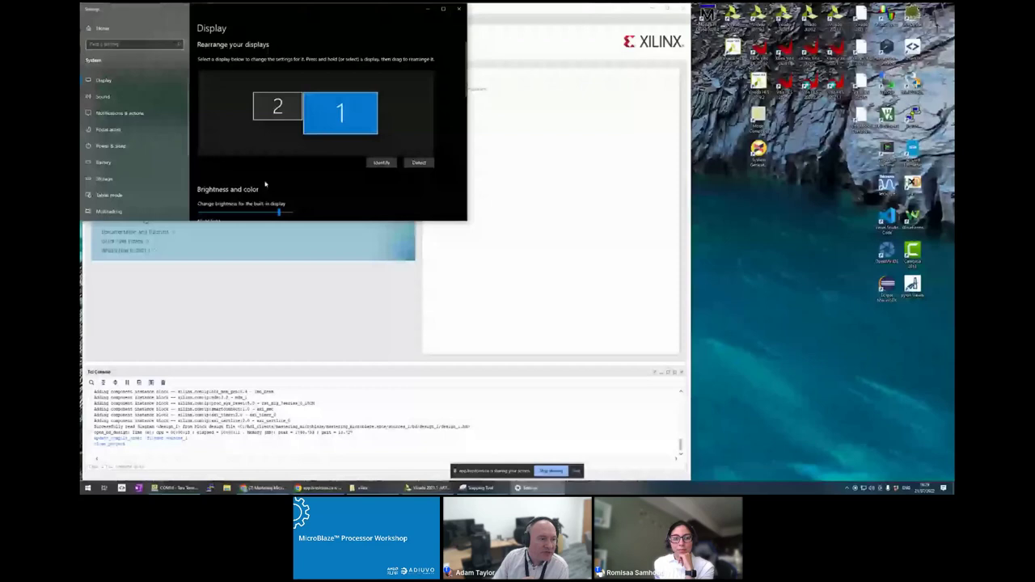
- Set the resolution of display 1 to 1920 × 1440, keep the change and return to Vivado
scroll(264, 185, down, 5)
click(246, 148)
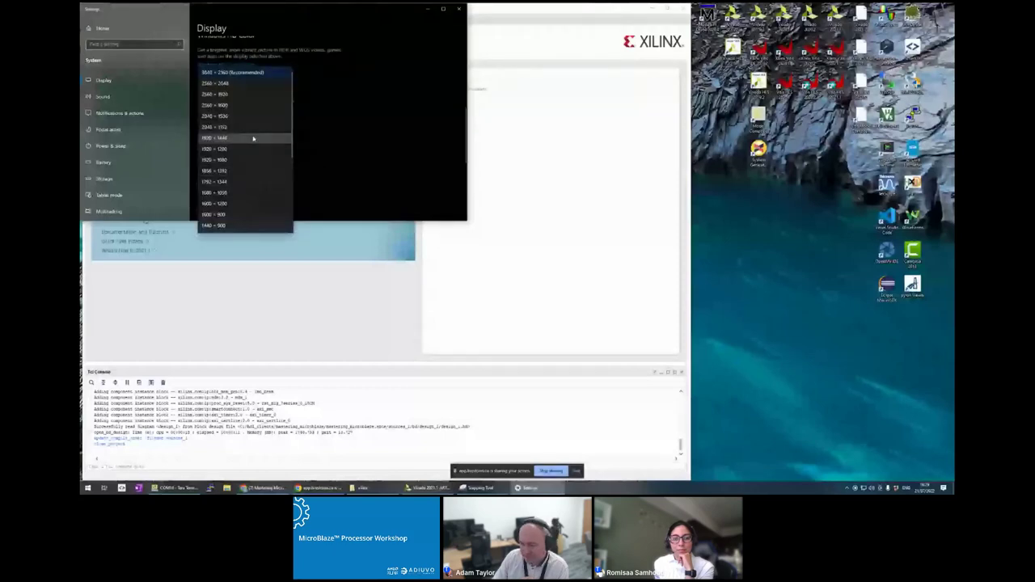
click(253, 138)
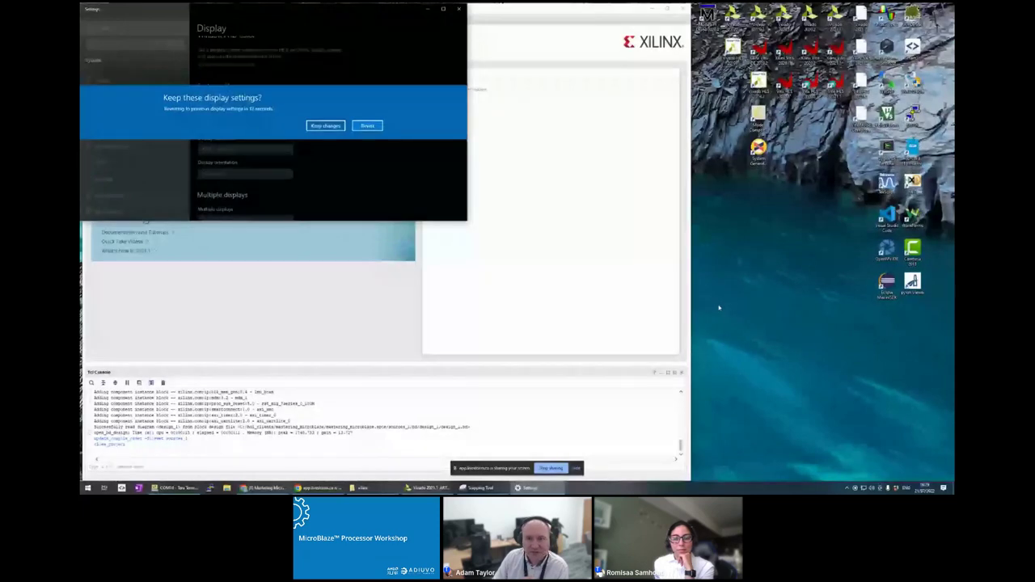
click(327, 126)
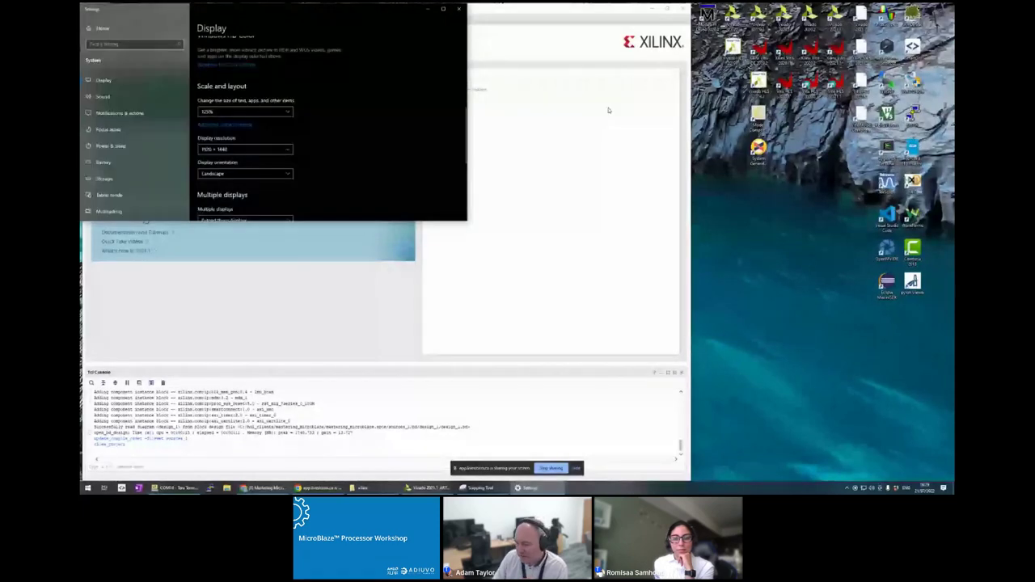
click(662, 254)
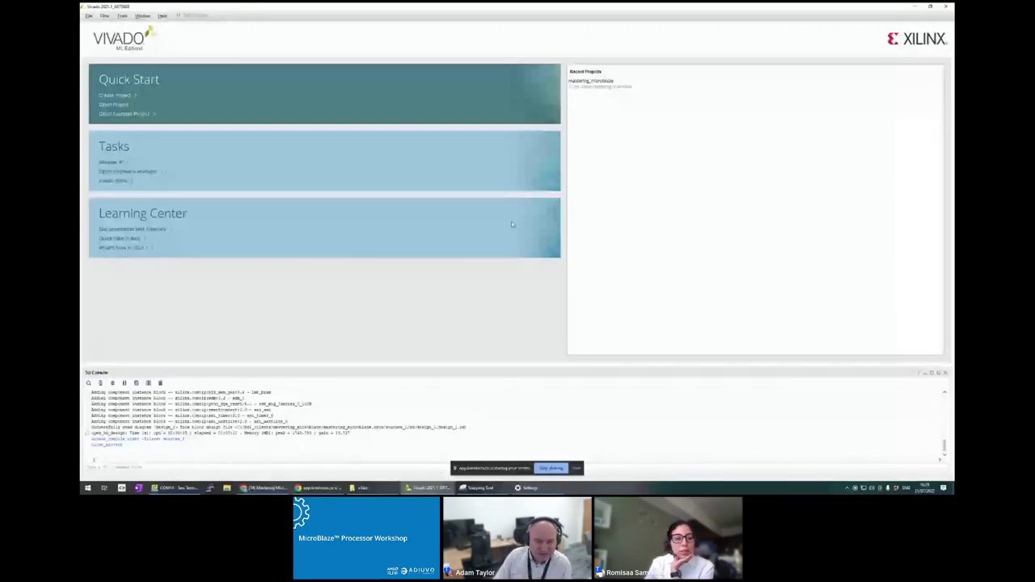
- Switch back to the display settings and set the scale of display 1 to 200%
key(alt+Tab)
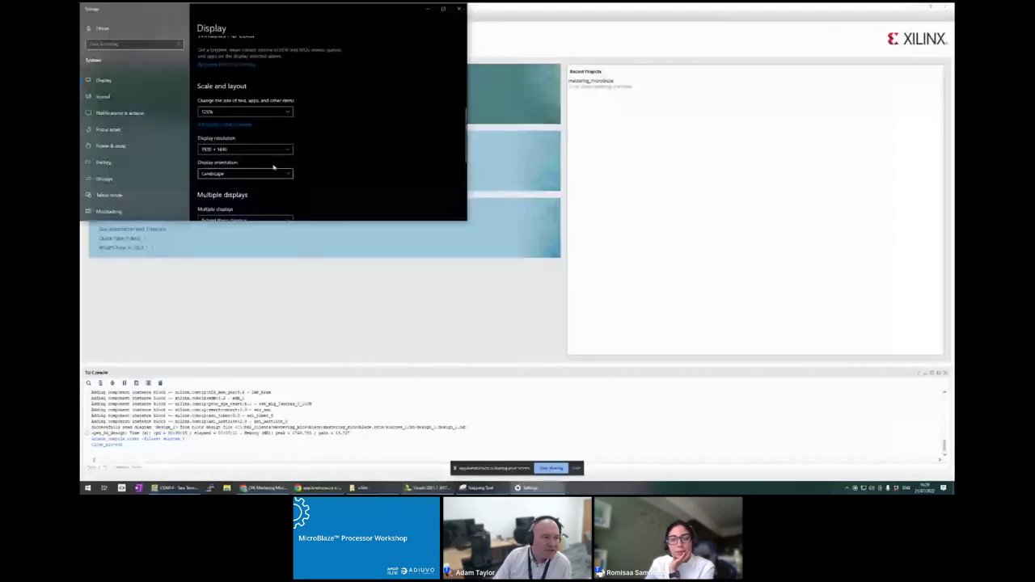
click(247, 112)
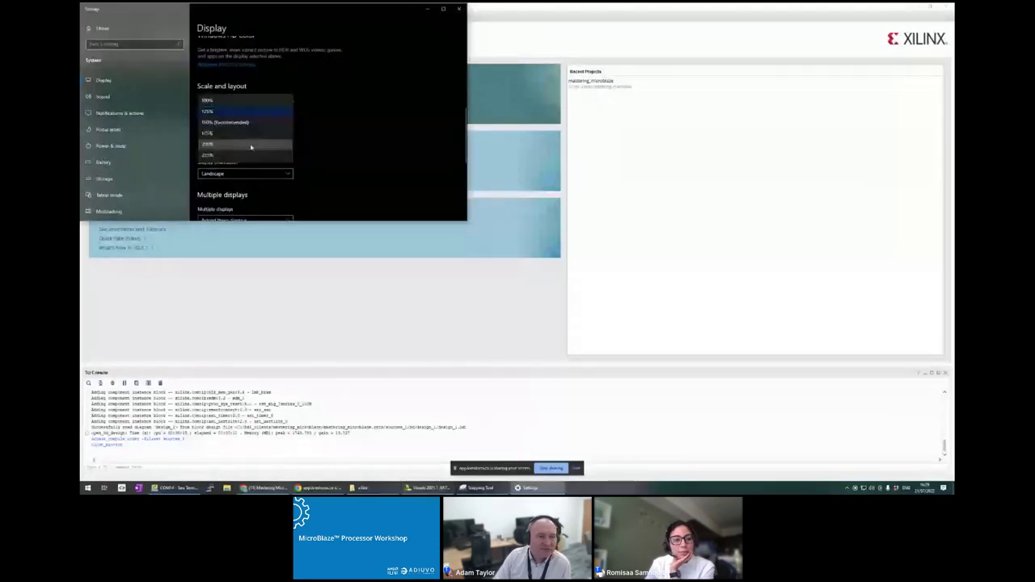
click(251, 144)
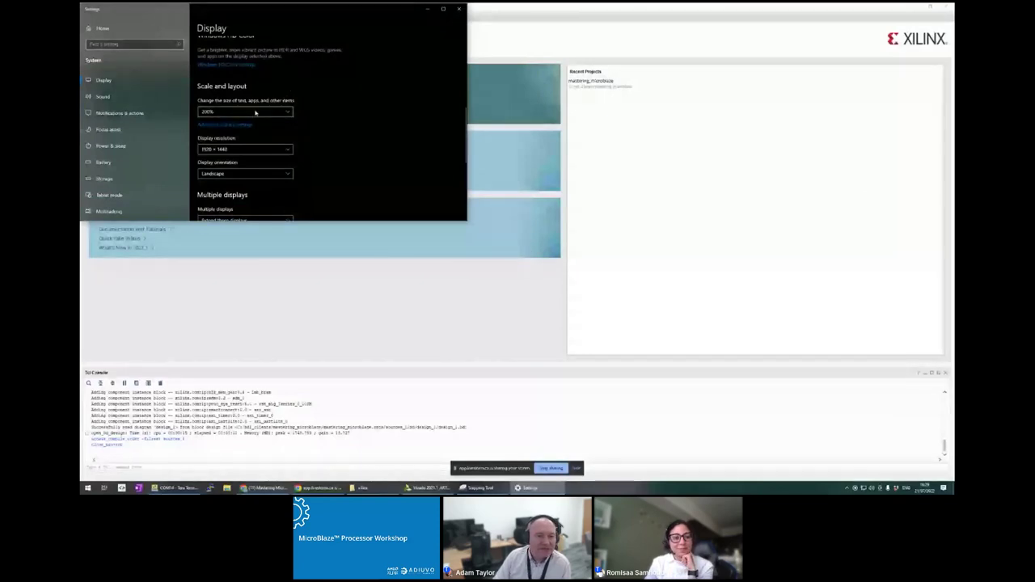
- Identify the displays by number and set the scale of display 1 back to 125%
drag(465, 140, 465, 89)
scroll(419, 77, down, 1)
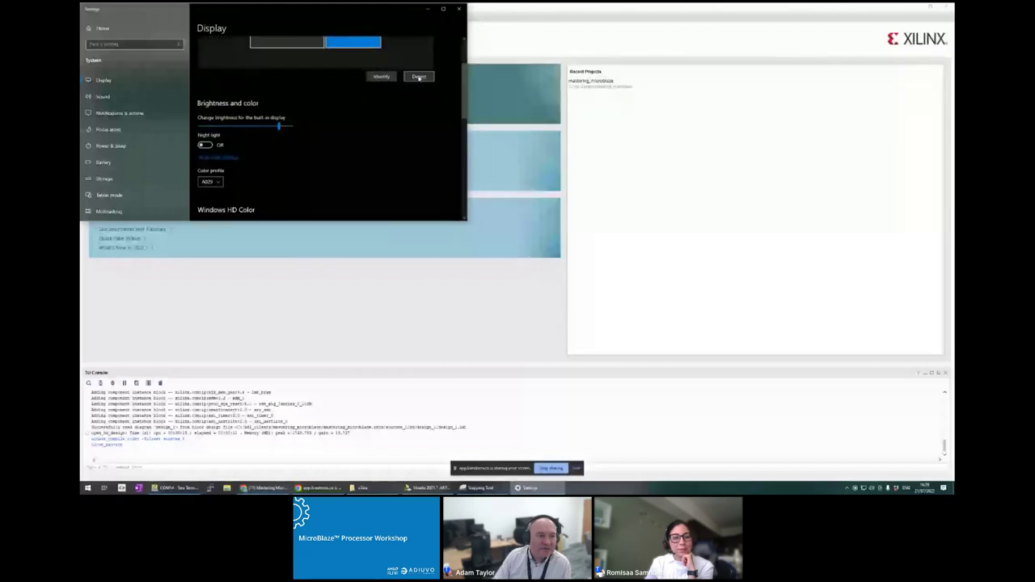
click(381, 76)
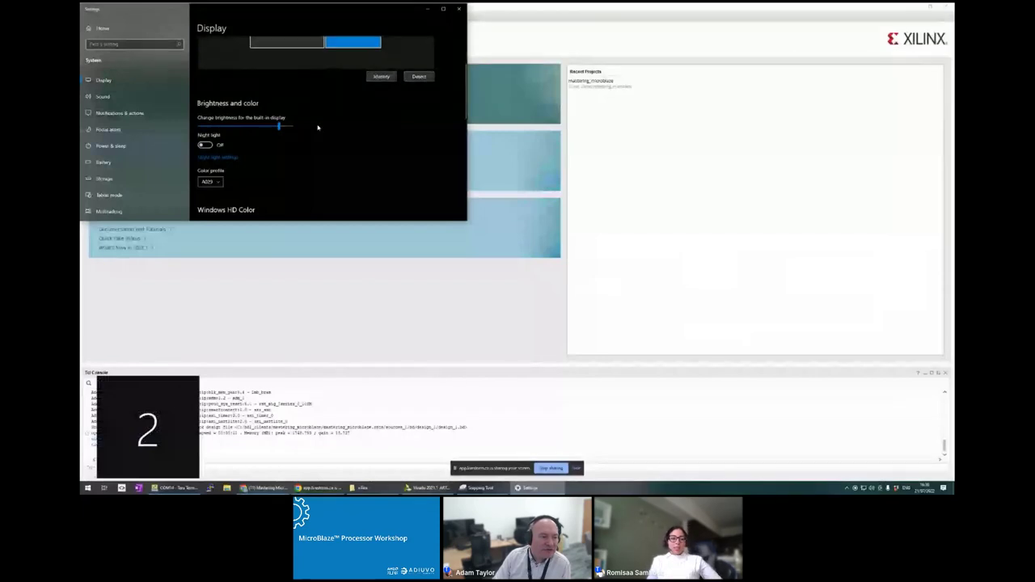
scroll(317, 149, down, 2)
scroll(316, 149, down, 2)
click(259, 190)
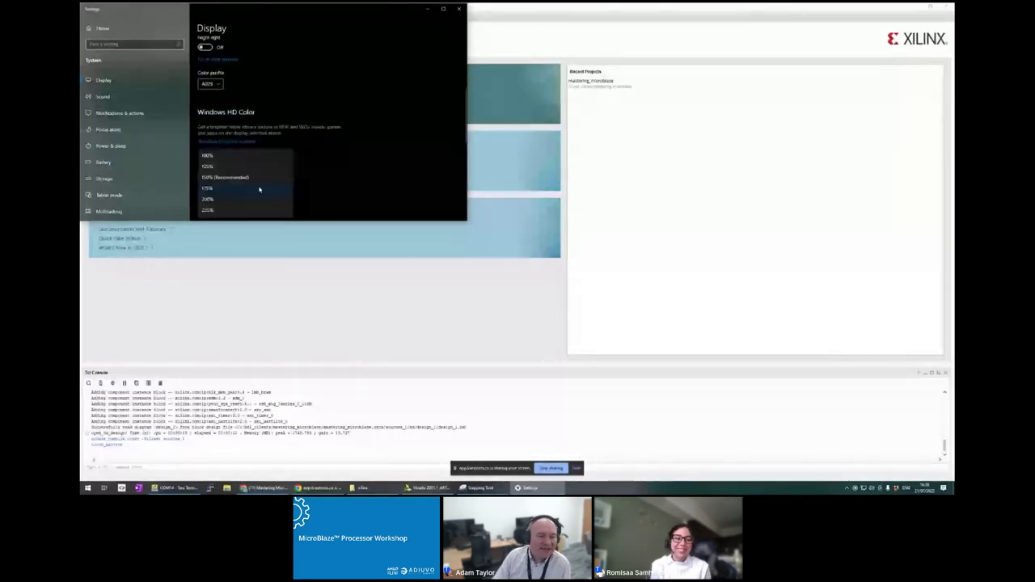
click(465, 142)
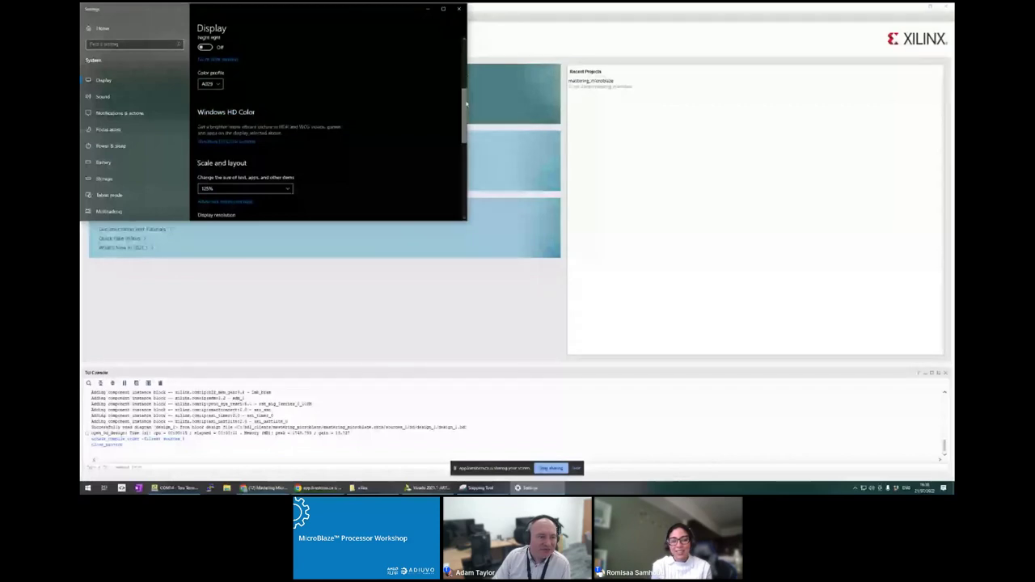
- Select display 2, try a scale of 200% for it and settle on 150%
scroll(298, 122, up, 5)
click(298, 121)
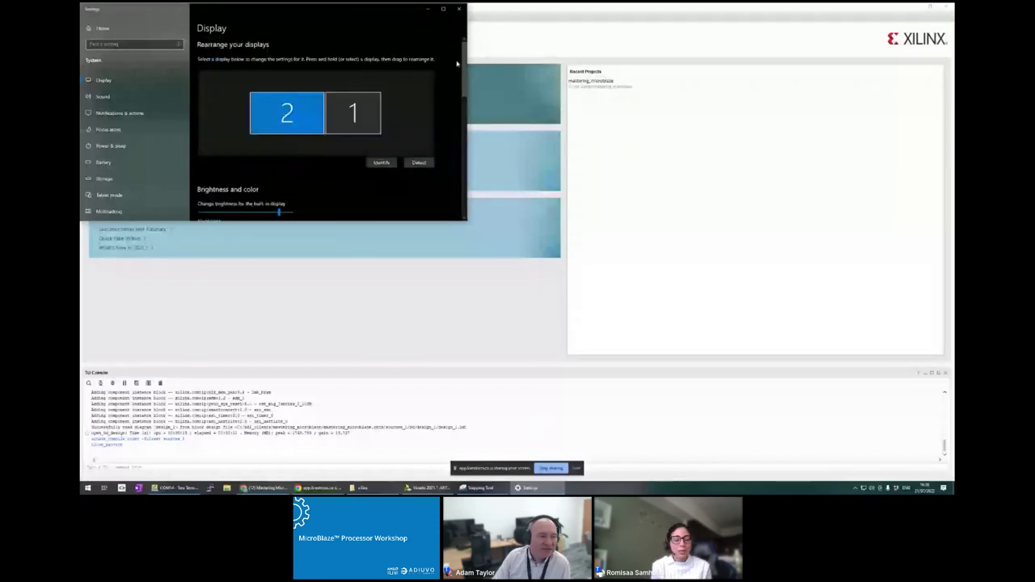
scroll(461, 130, down, 5)
click(257, 117)
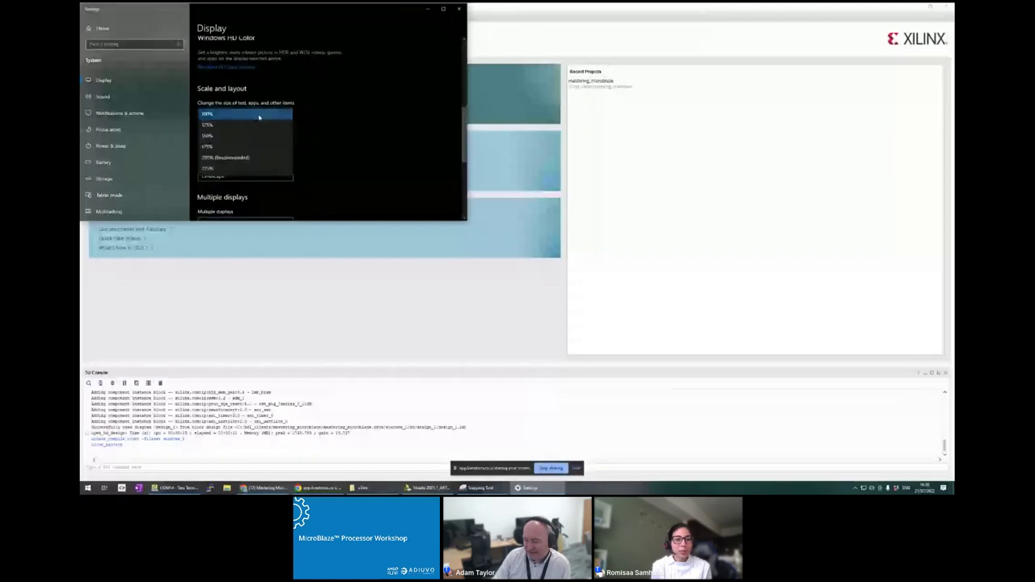
click(248, 159)
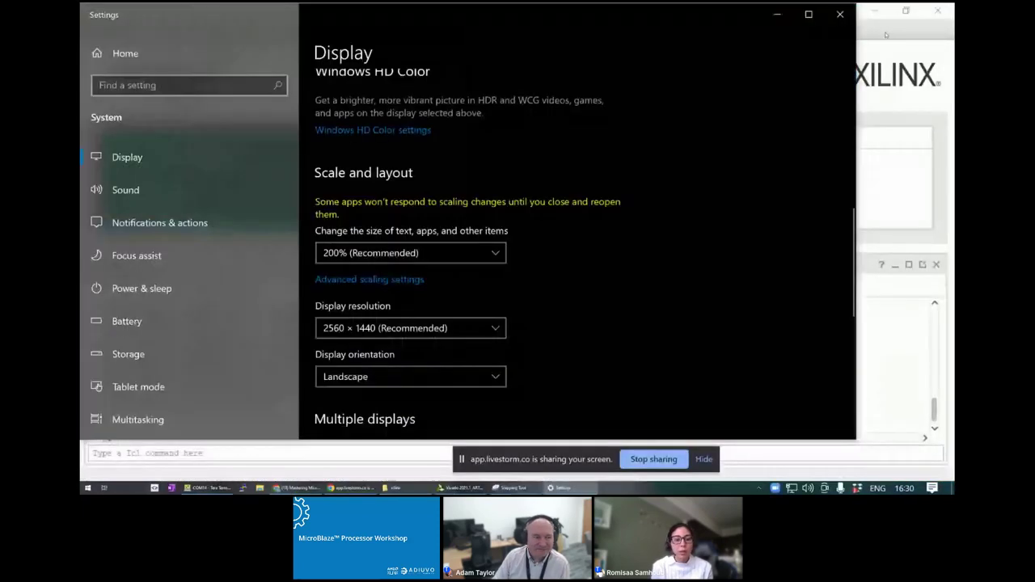
click(889, 30)
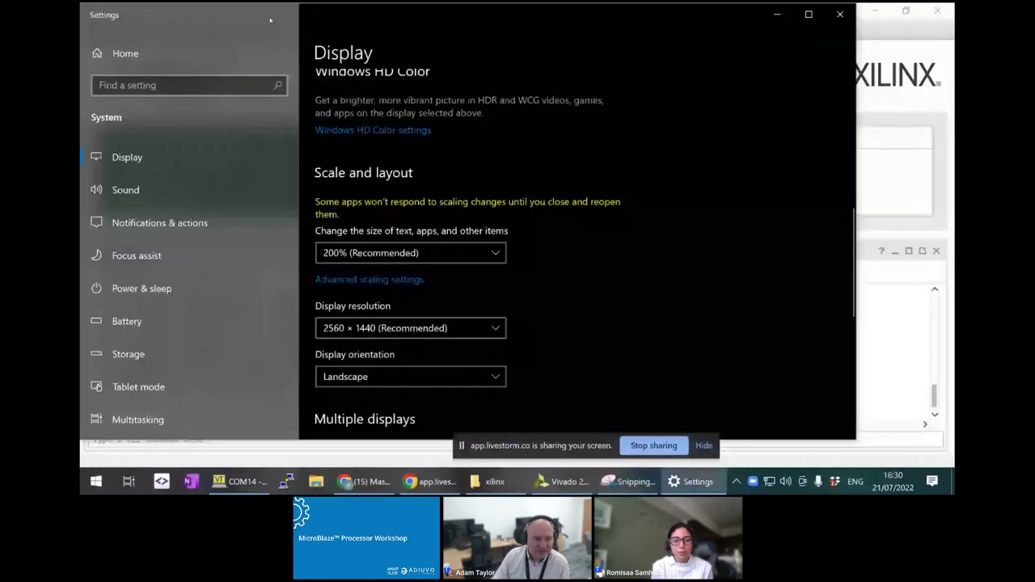
click(437, 253)
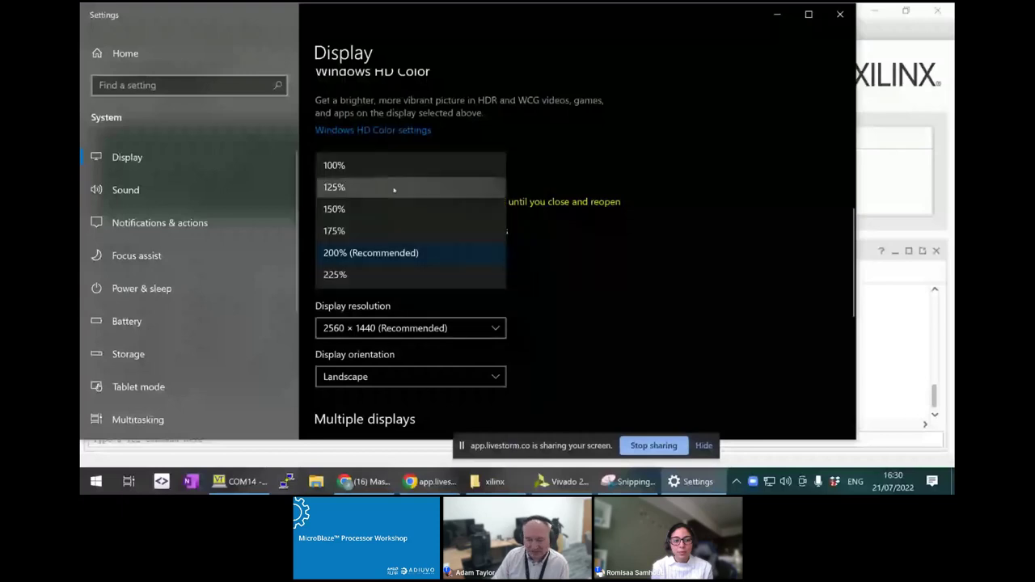
key(Return)
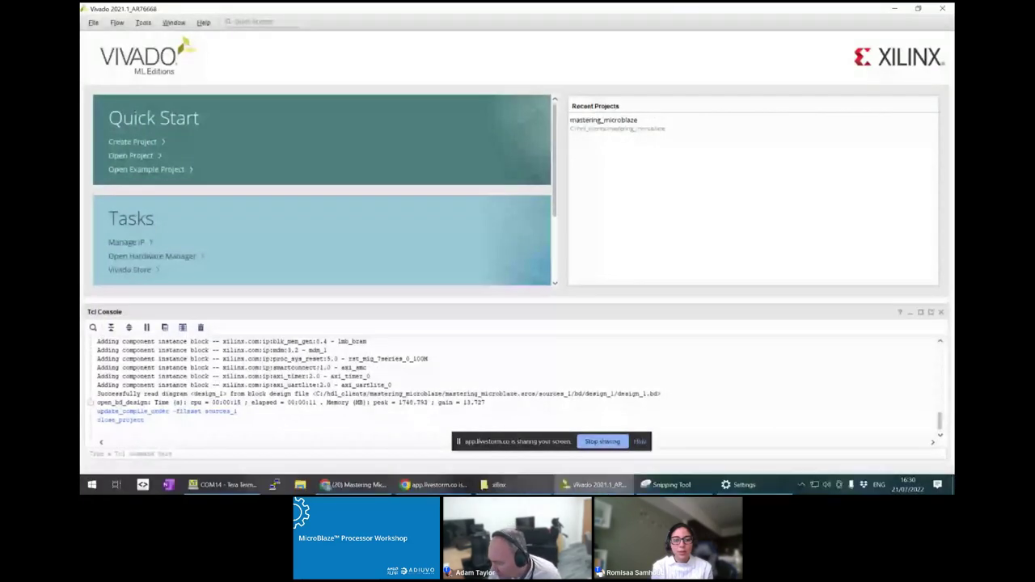
- Start a new Vivado RTL project named MB_Live in C:/hdl_clients, without specifying sources
key(alt+Tab)
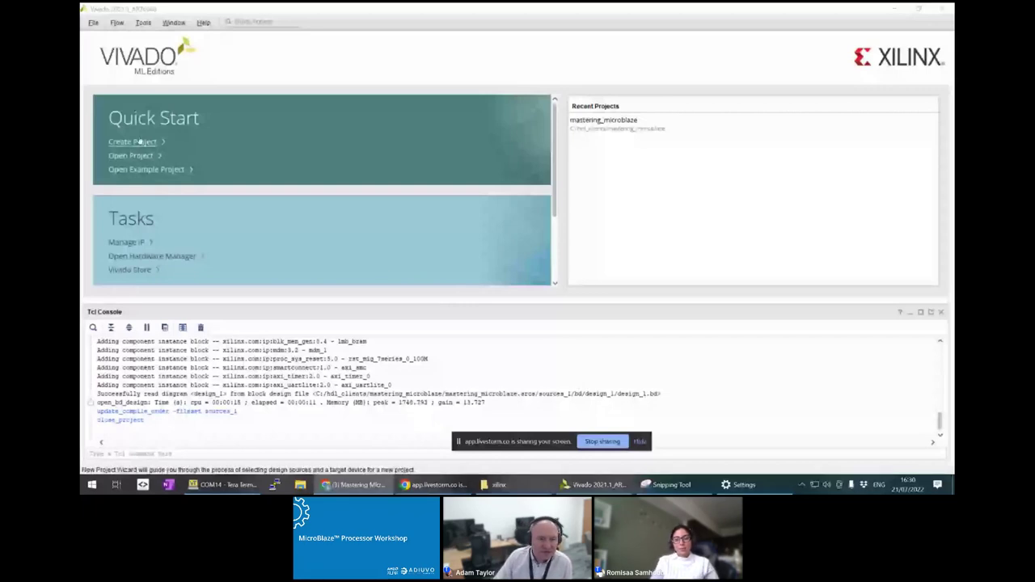
click(204, 154)
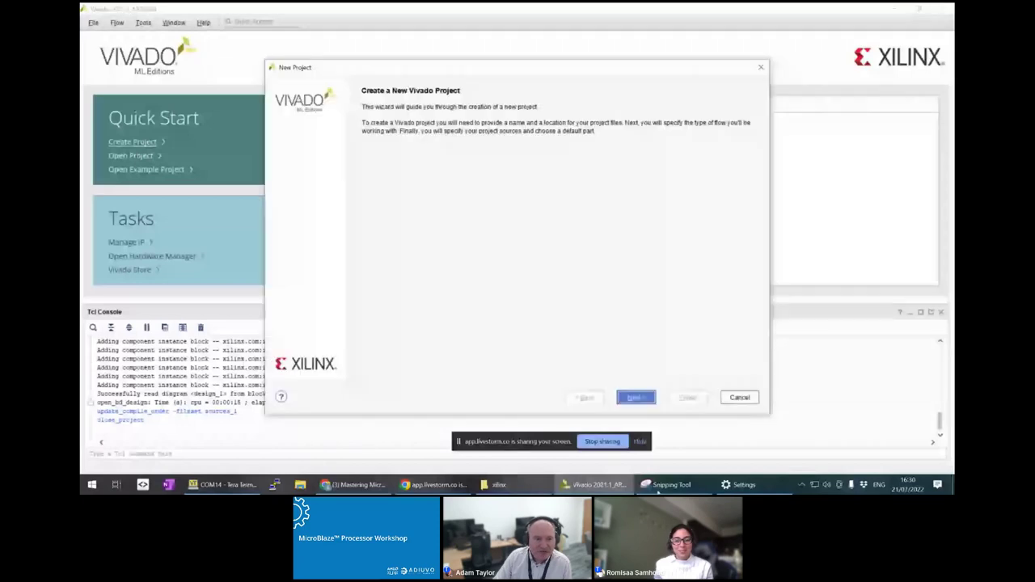
click(636, 398)
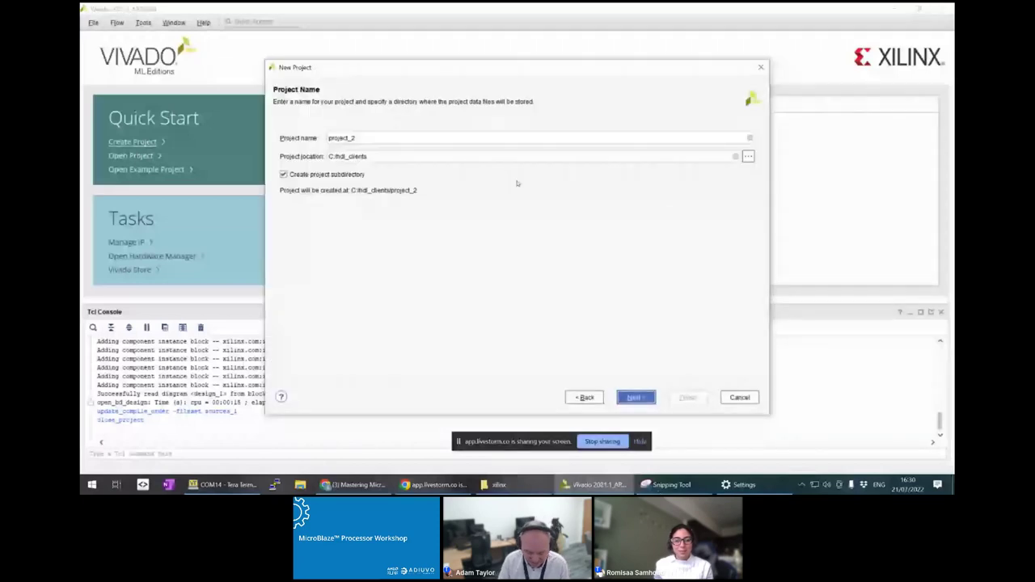
text(MB_Live)
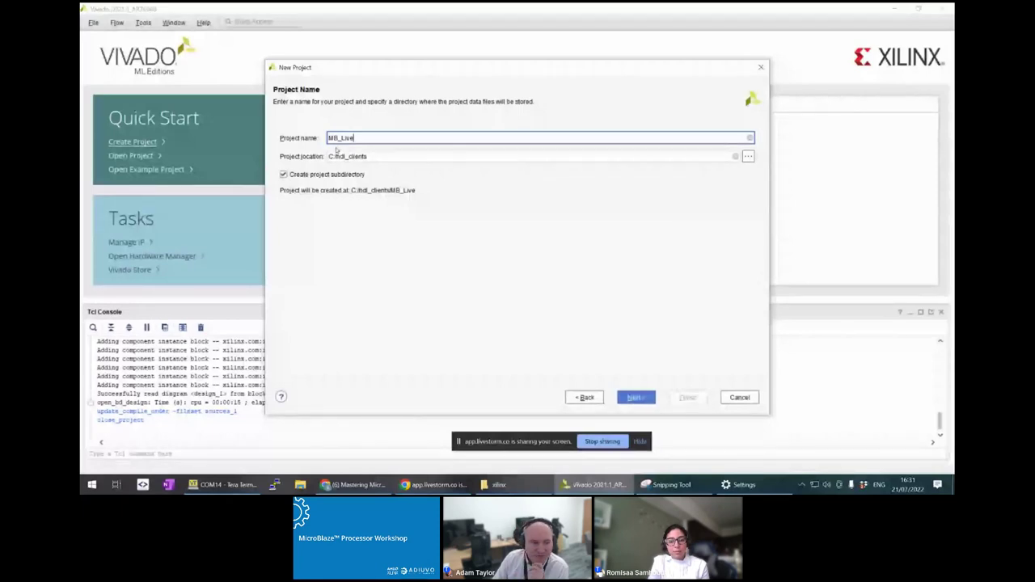
click(635, 398)
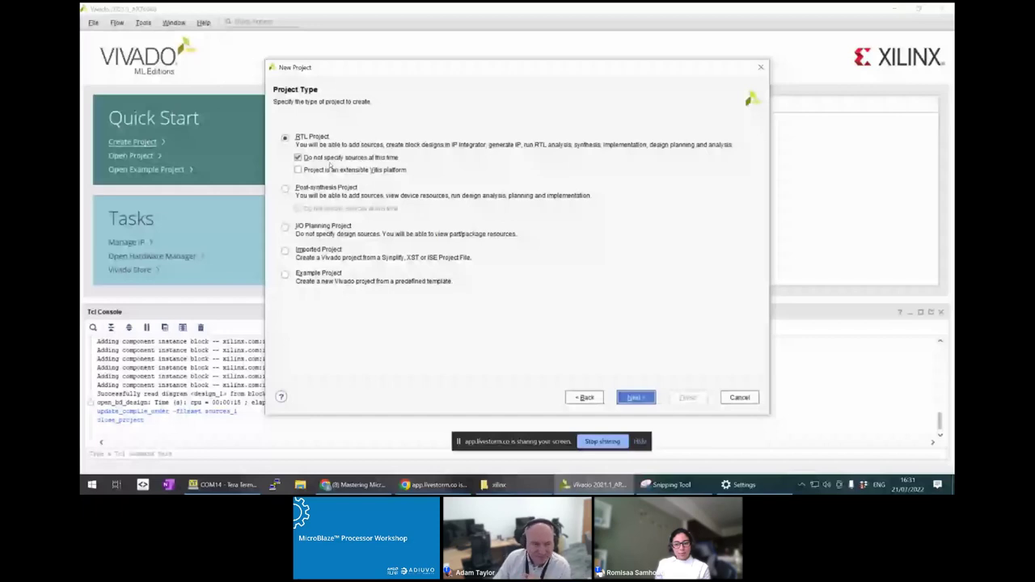
click(635, 397)
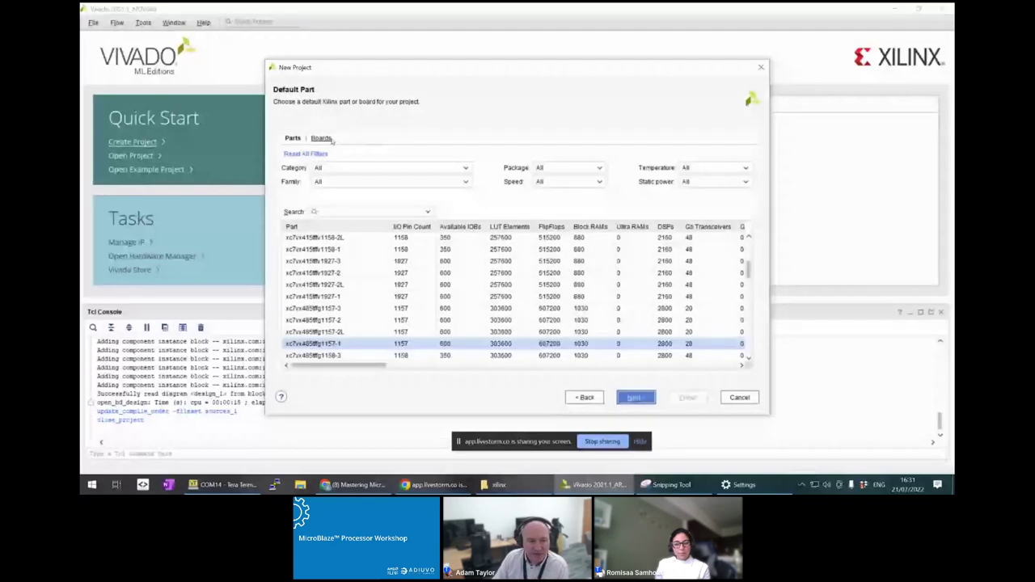
- Choose the default part by board, filter the boards to vendor xilinx.com and search for sp701
click(322, 138)
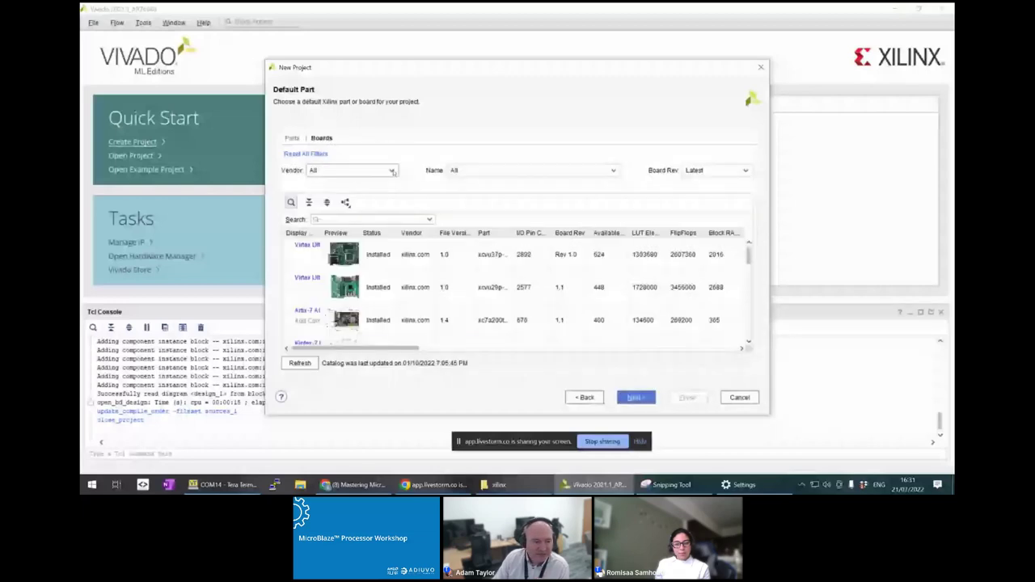
click(392, 170)
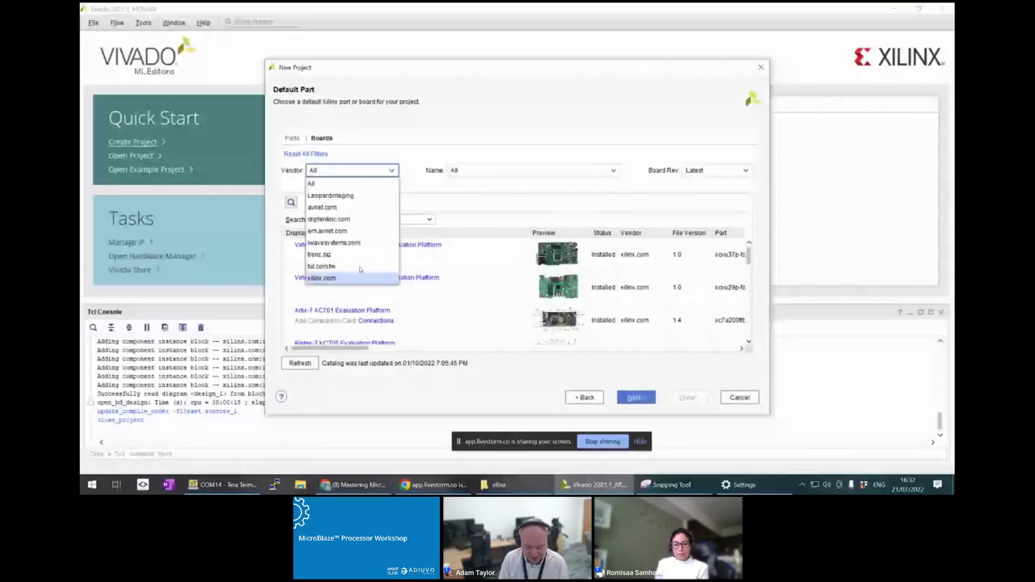
click(326, 277)
click(358, 219)
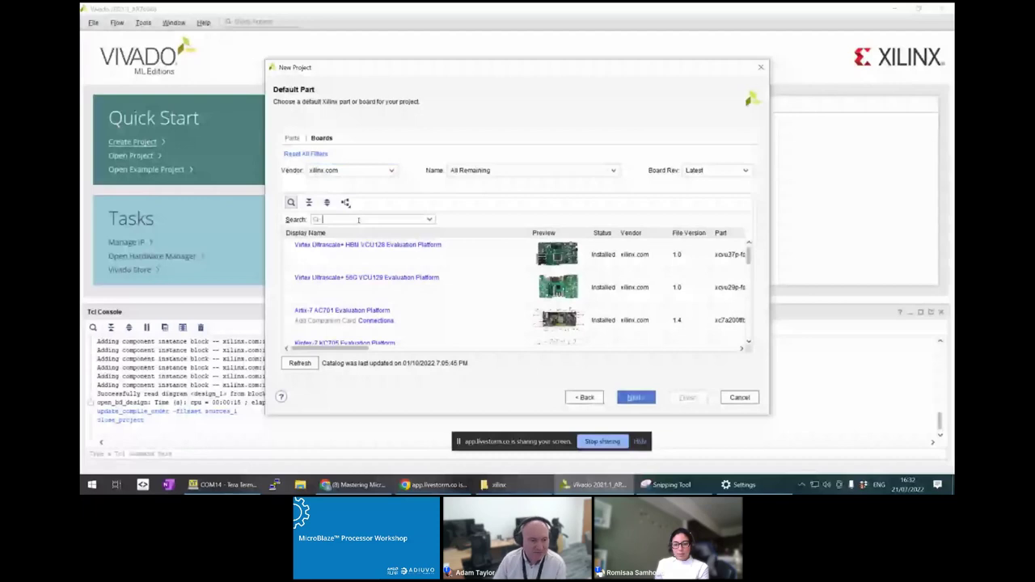
text(sp701)
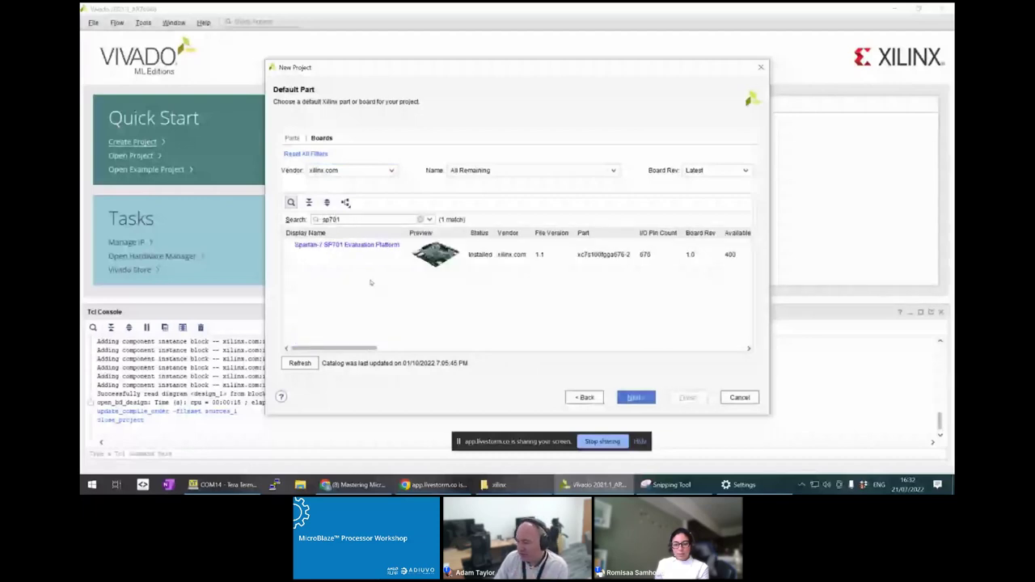
- Select the Spartan-7 SP701 Evaluation Platform as the default board and finish creating the project
click(334, 265)
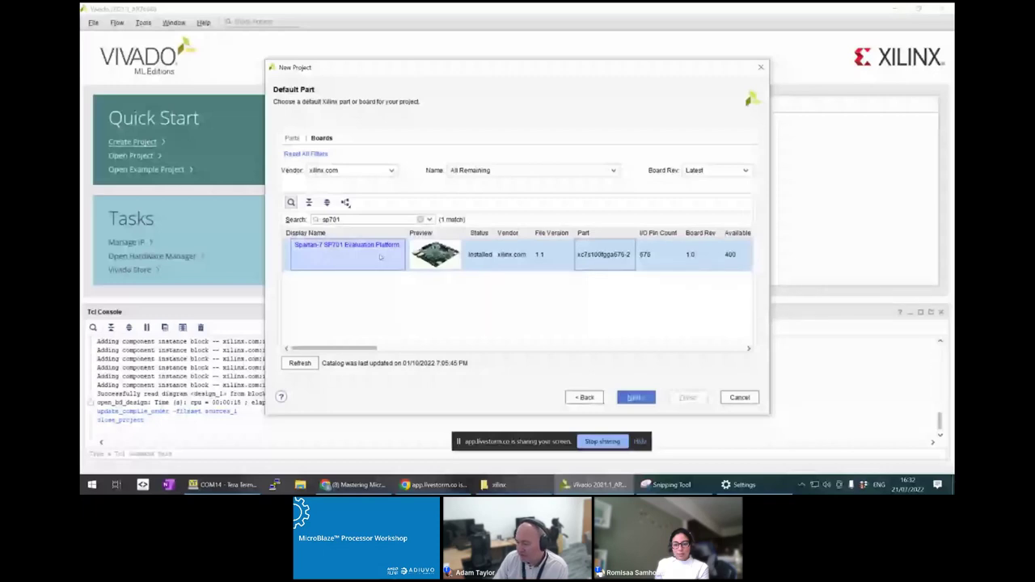
click(635, 398)
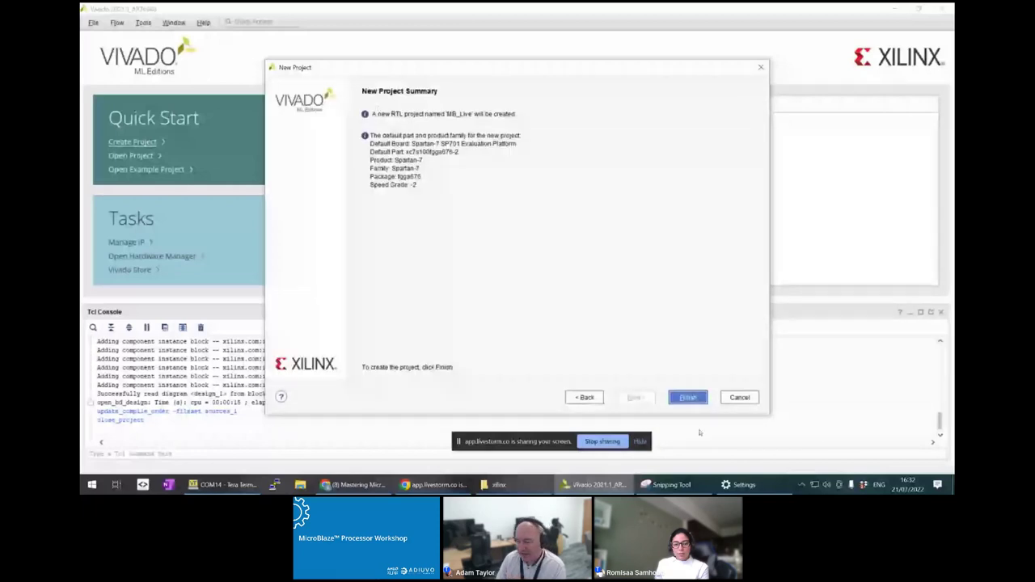
click(687, 398)
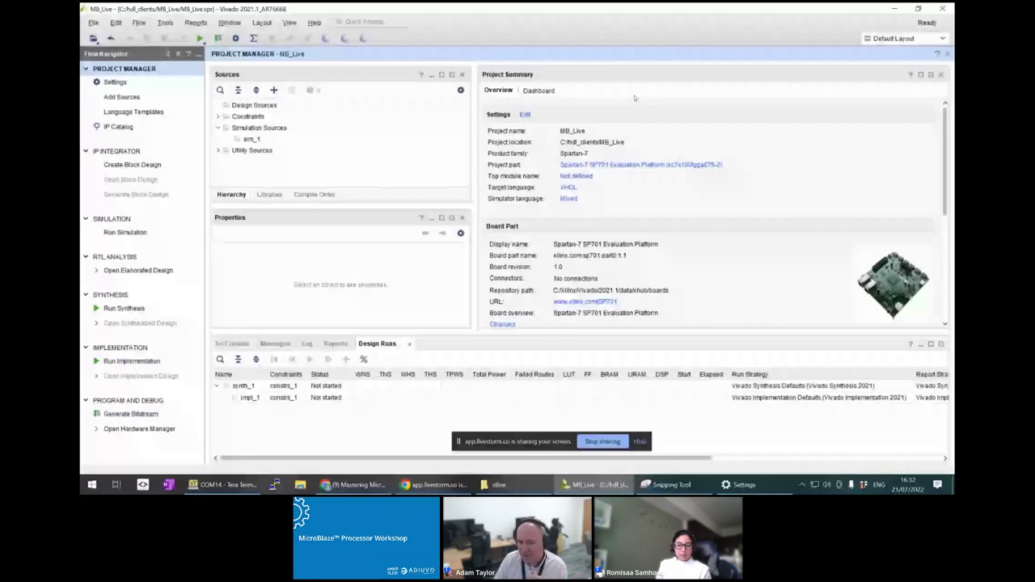
- Create a block design named design_1, local to the project and in the Design Sources set
scroll(584, 237, down, 3)
scroll(585, 237, down, 2)
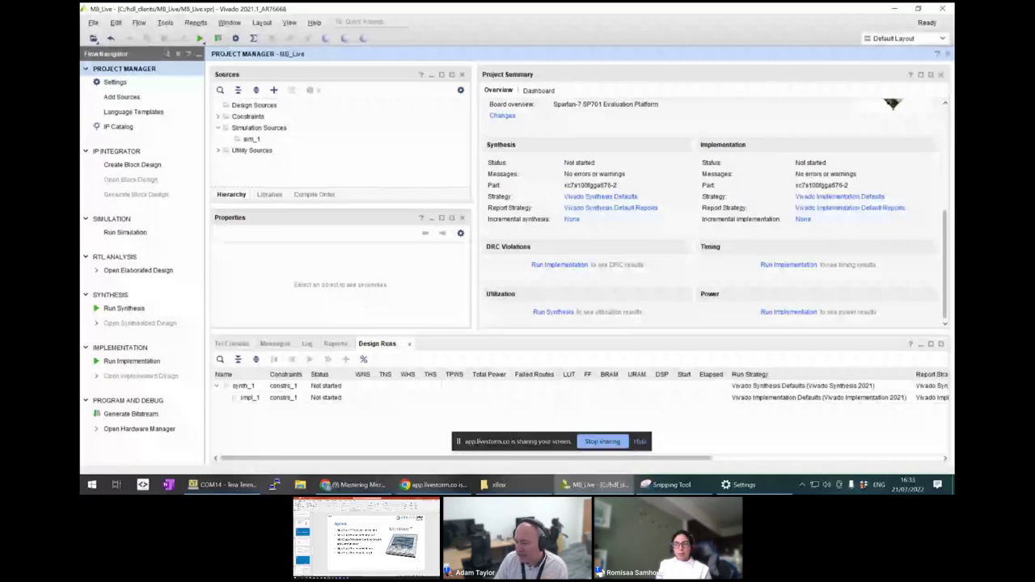
key(alt+Tab)
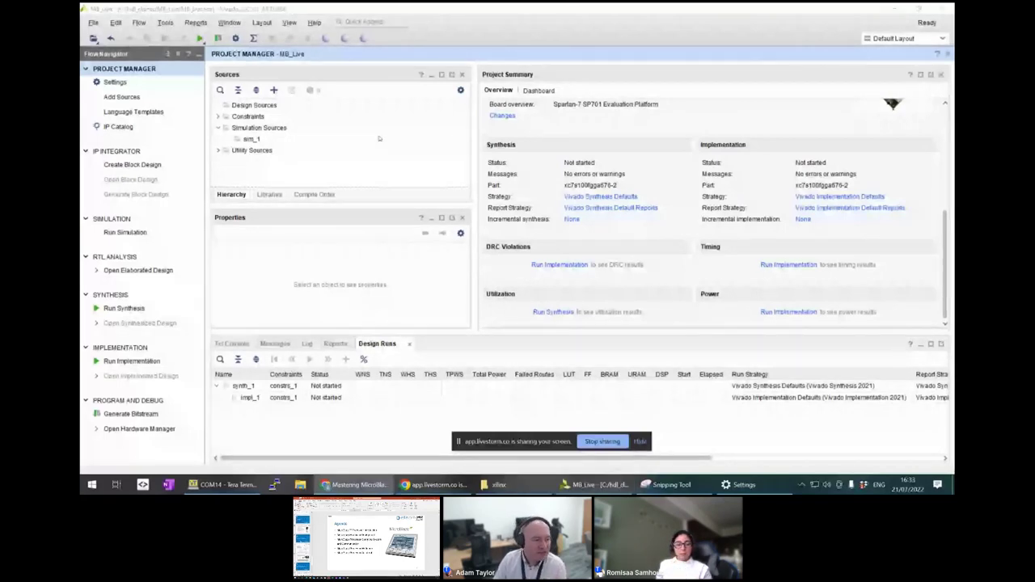
click(121, 168)
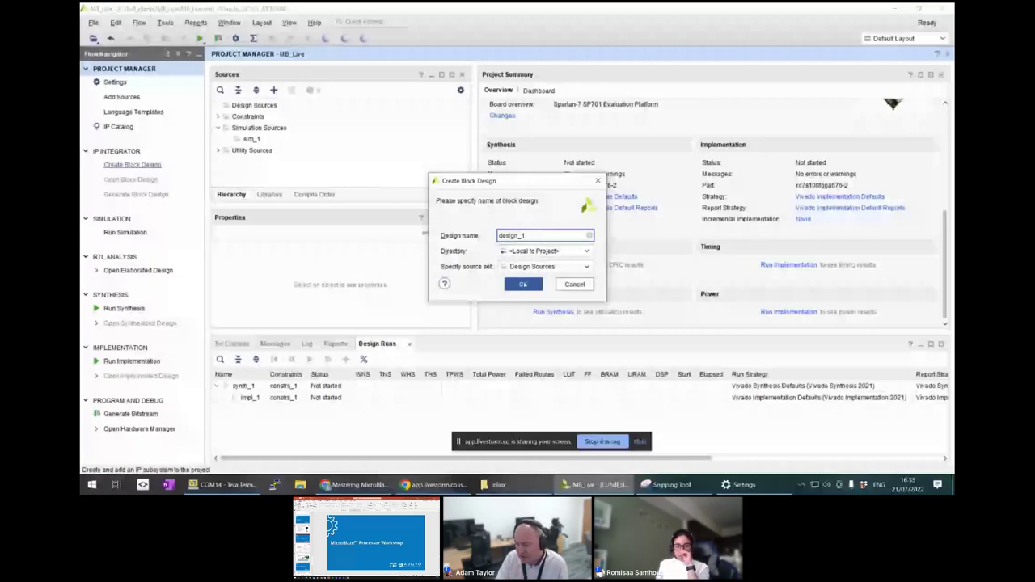
click(522, 284)
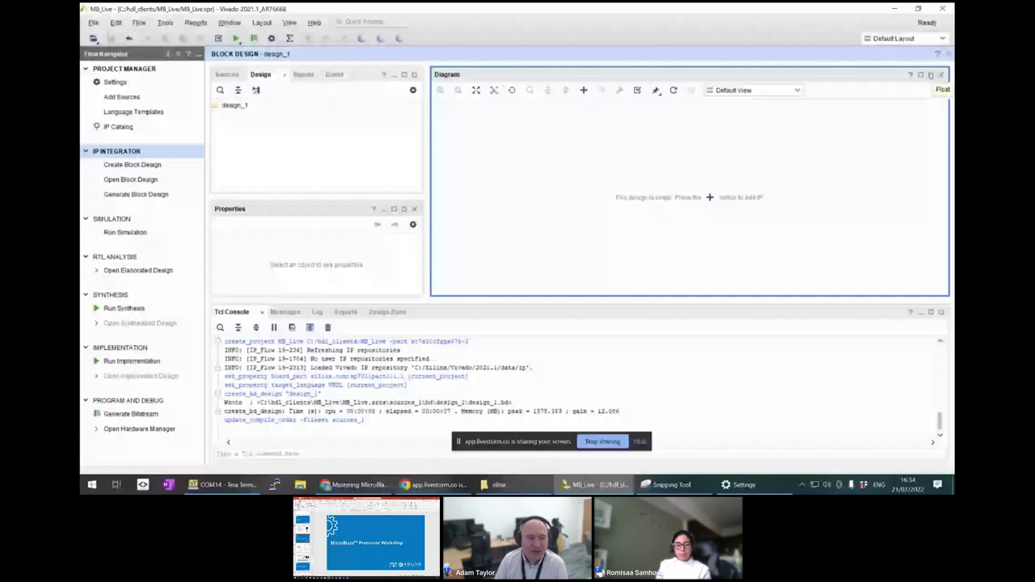
- Examine the block design's sources and hierarchy and the interfaces offered by the SP701 board, from clock sources to reset
click(930, 74)
drag(547, 32, 691, 81)
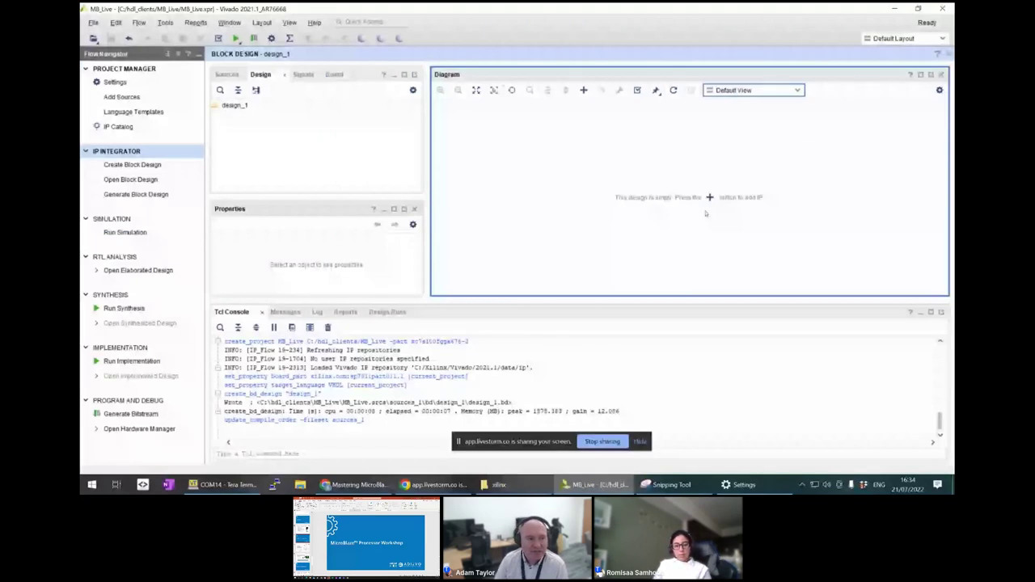
click(227, 74)
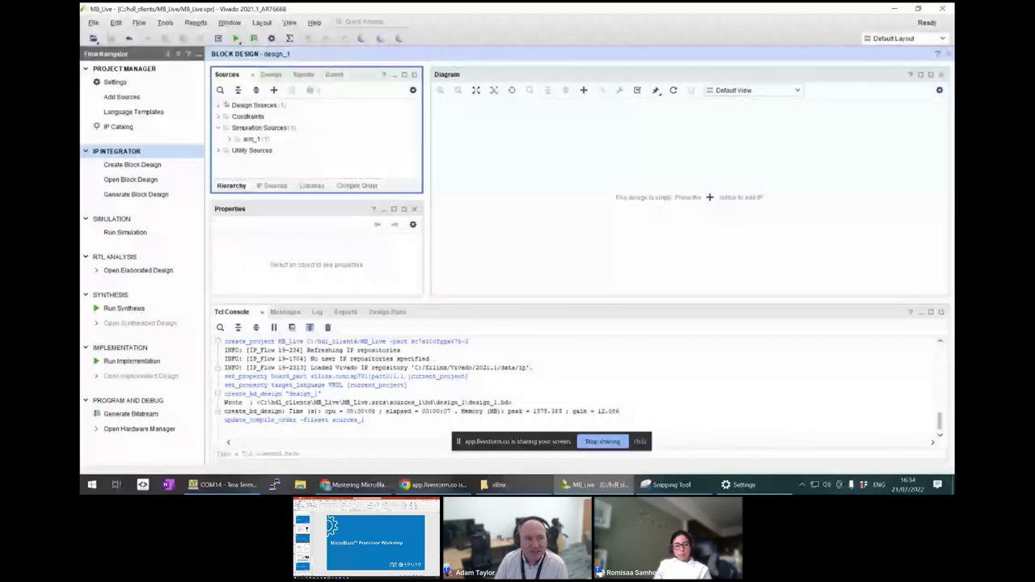
click(260, 74)
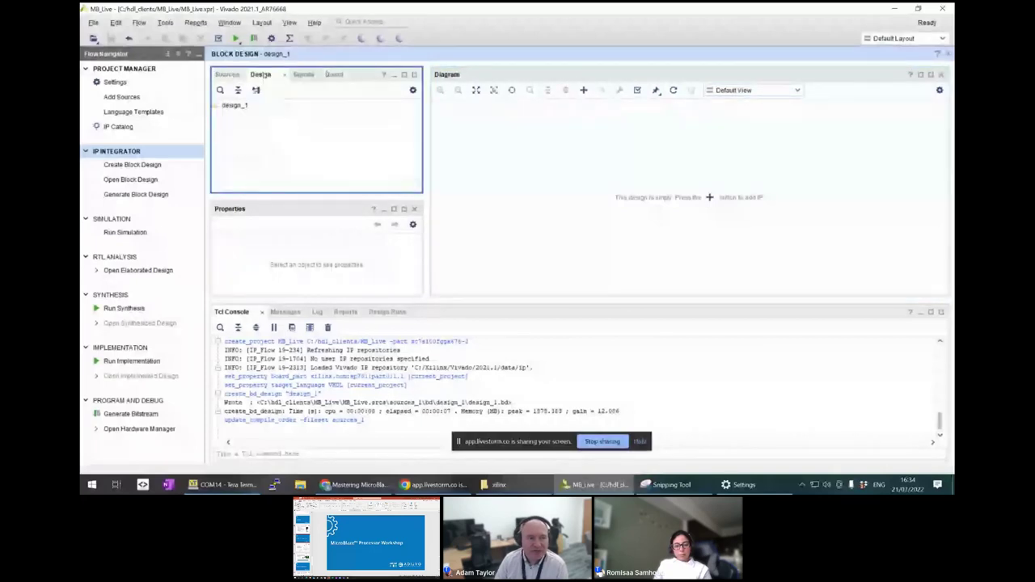
click(335, 75)
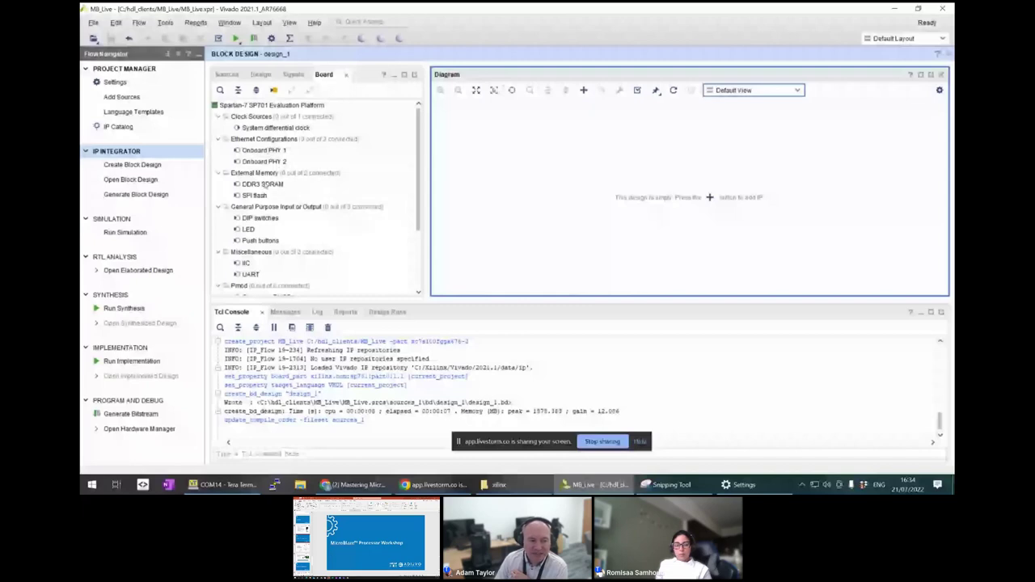
scroll(245, 176, down, 3)
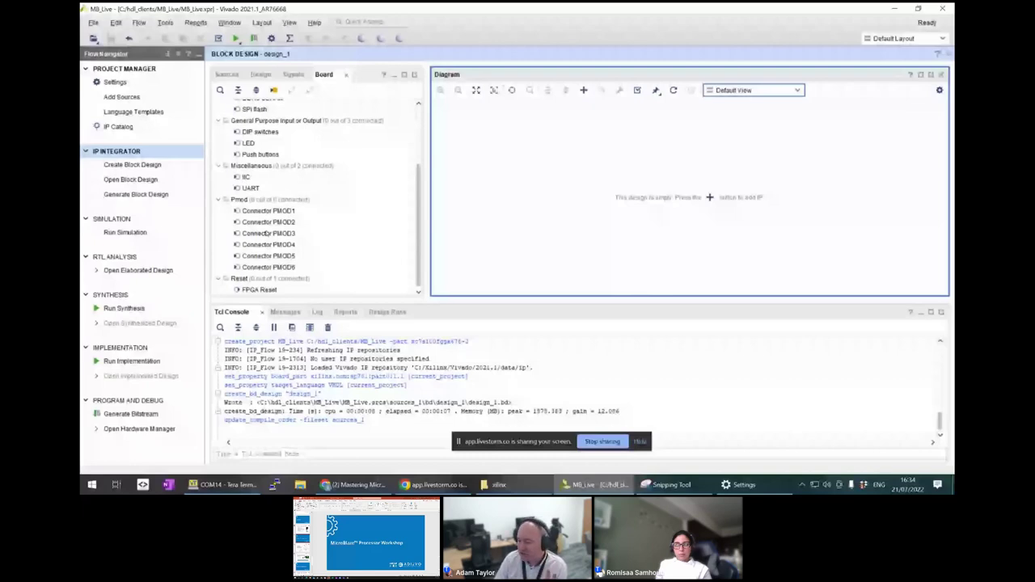
scroll(289, 210, up, 3)
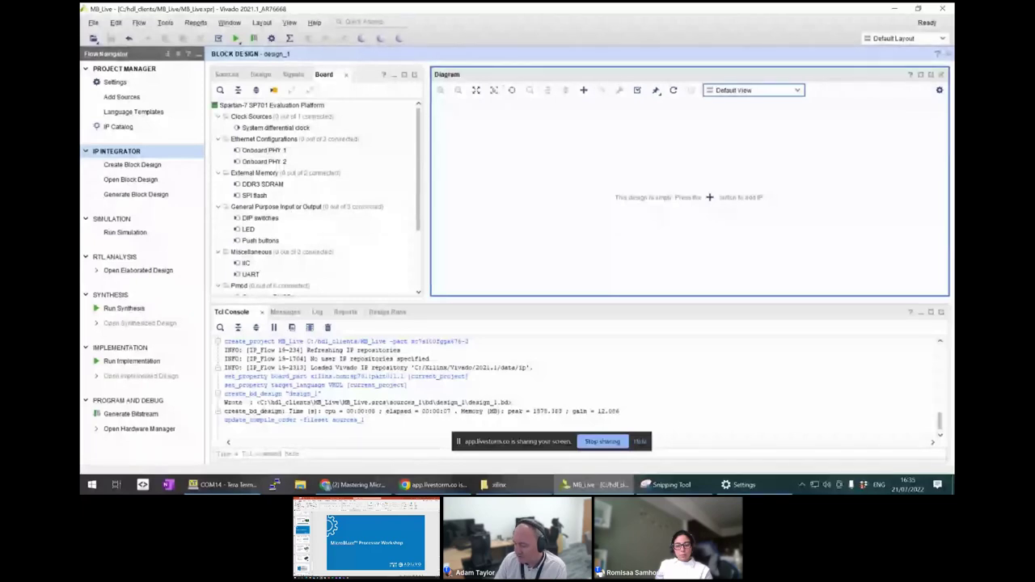
key(alt+Tab)
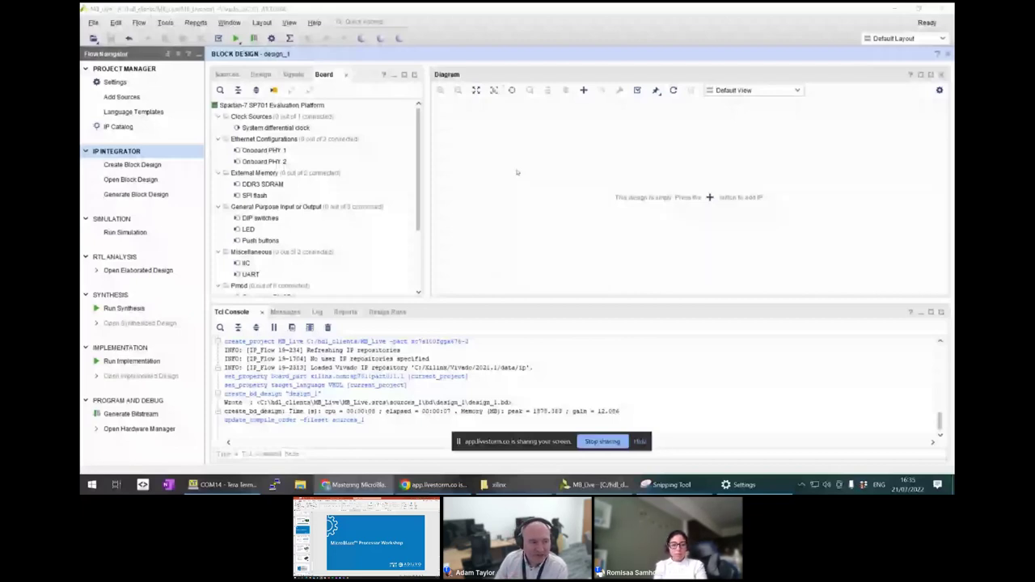
click(326, 76)
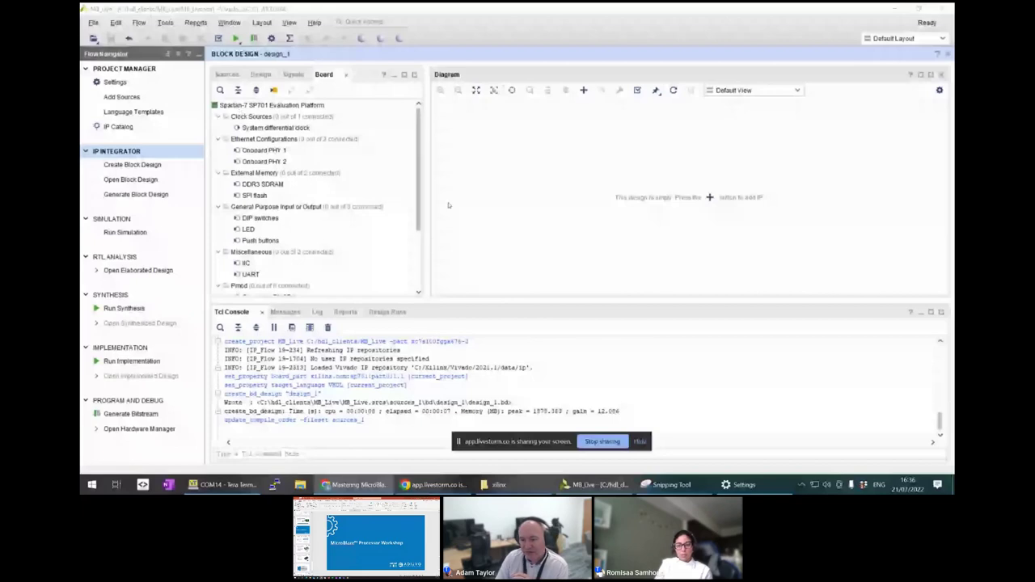
- Search the IP list for micro and add a MicroBlaze processor to the empty block design
click(710, 197)
click(709, 197)
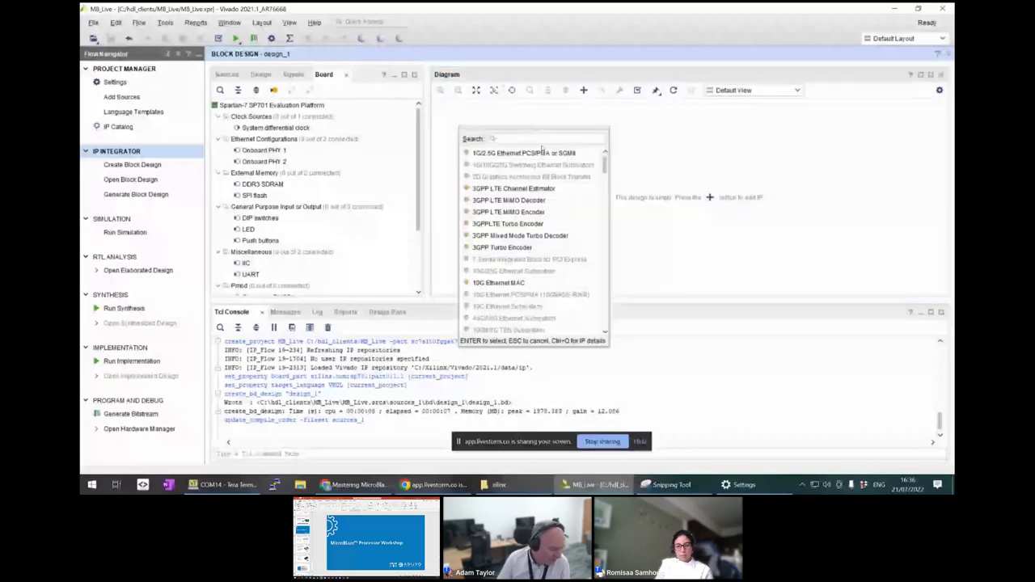
text(micro)
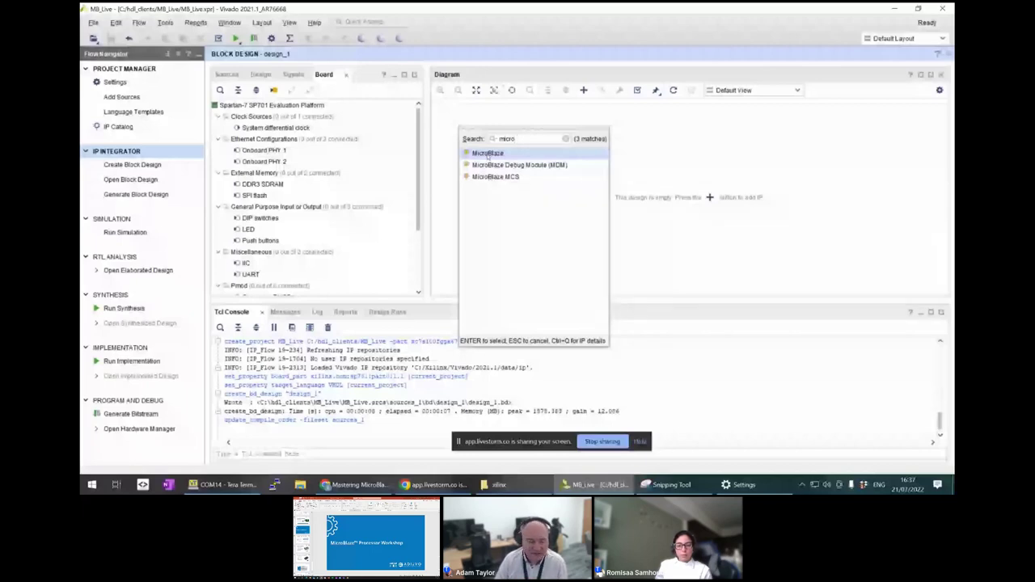
double_click(488, 153)
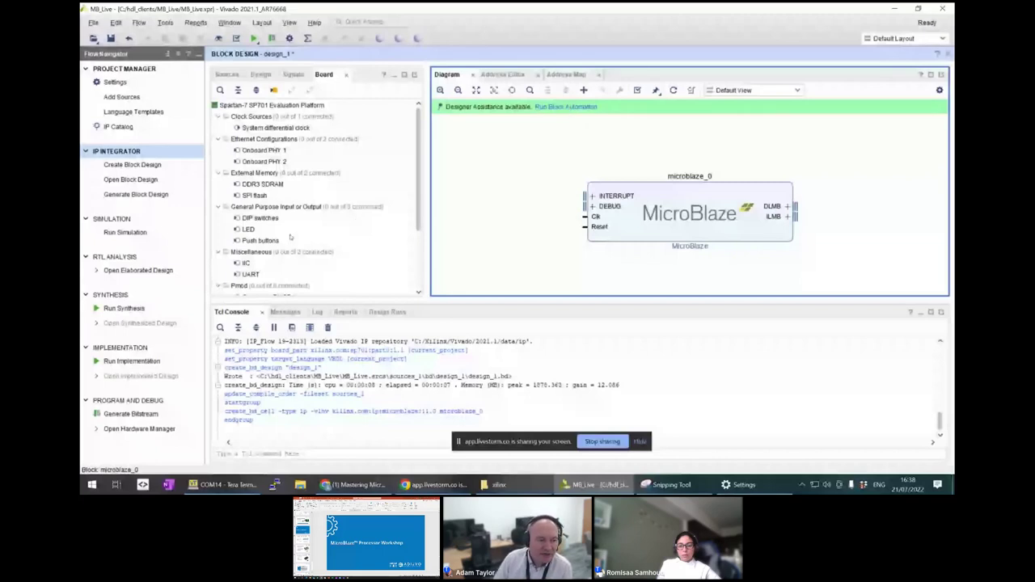
- Add the board's DDR3 SDRAM component to the diagram and accept its automatic connection
click(269, 185)
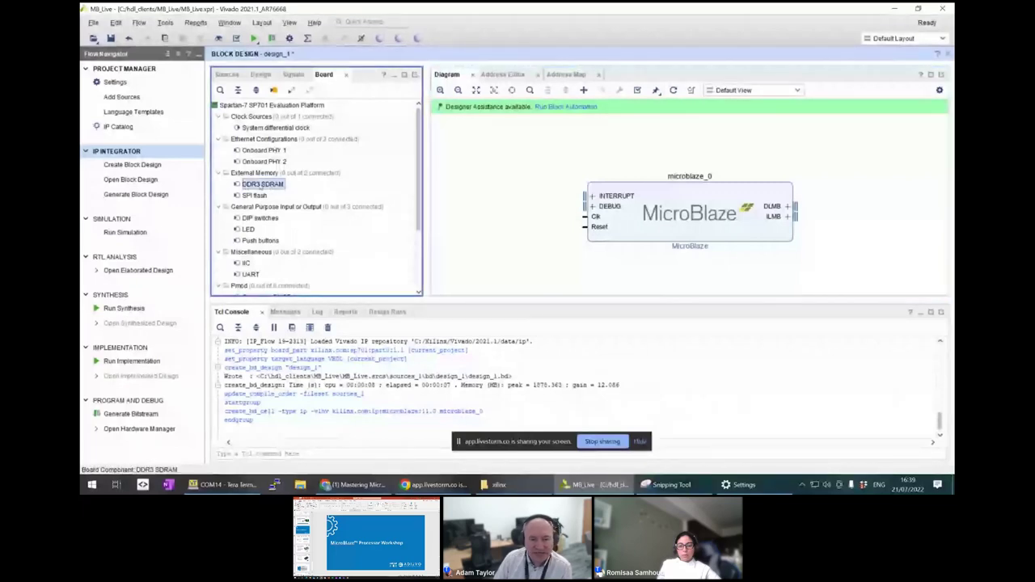
drag(259, 185, 554, 258)
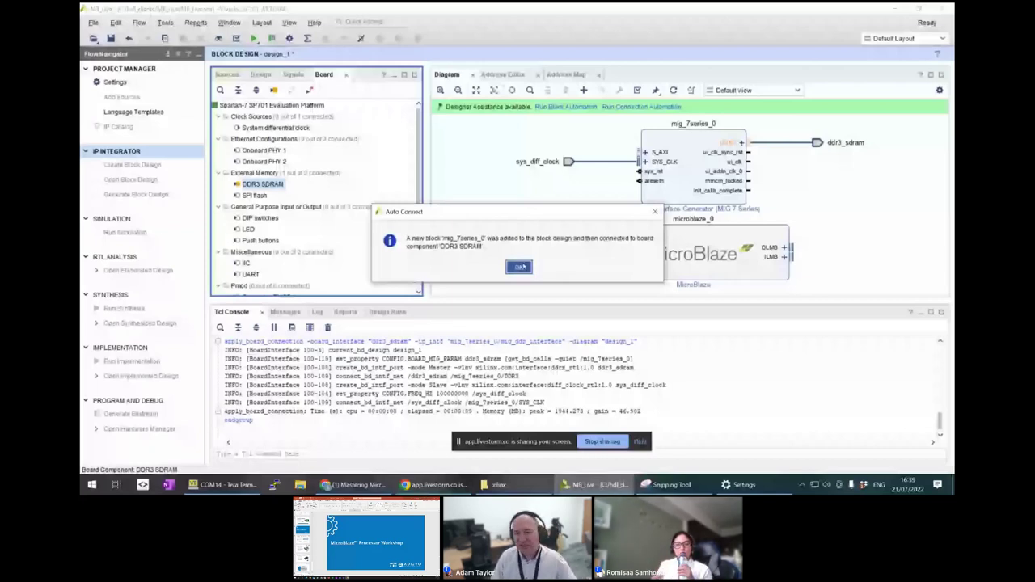
click(520, 267)
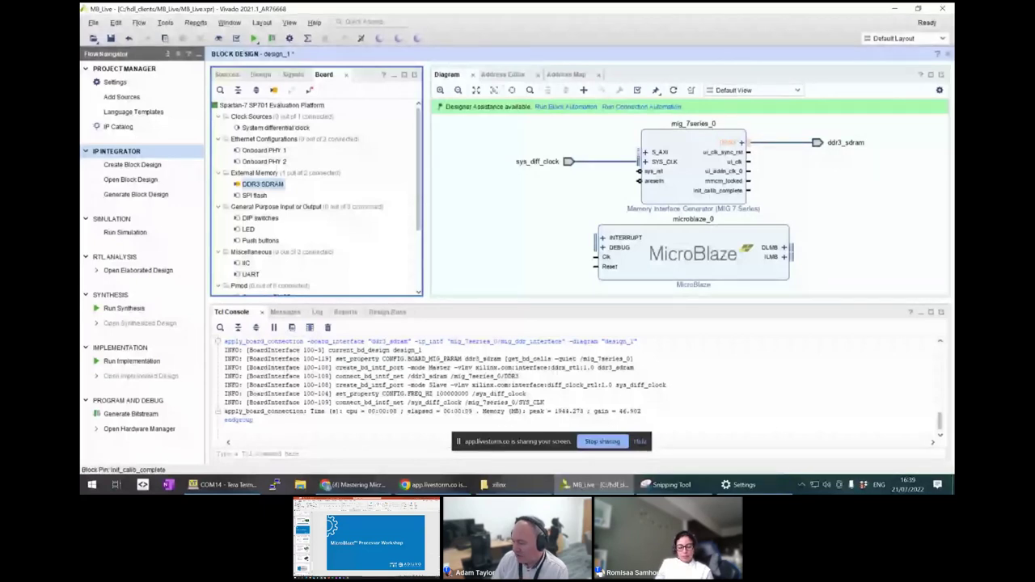
- Start block automation for microblaze_0 with preset None and set its local memory to 32KB
key(alt+Tab)
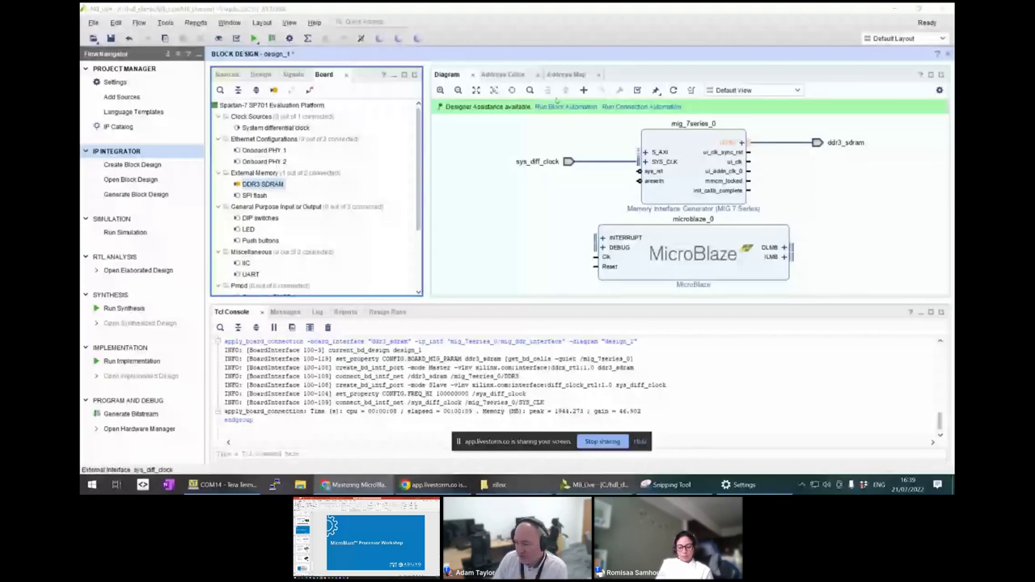
click(558, 106)
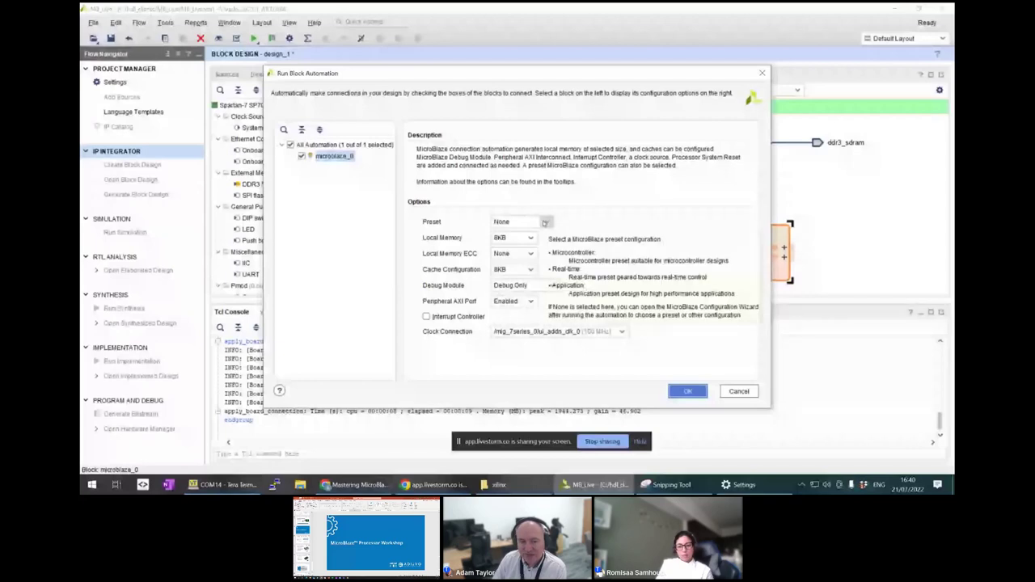
click(545, 222)
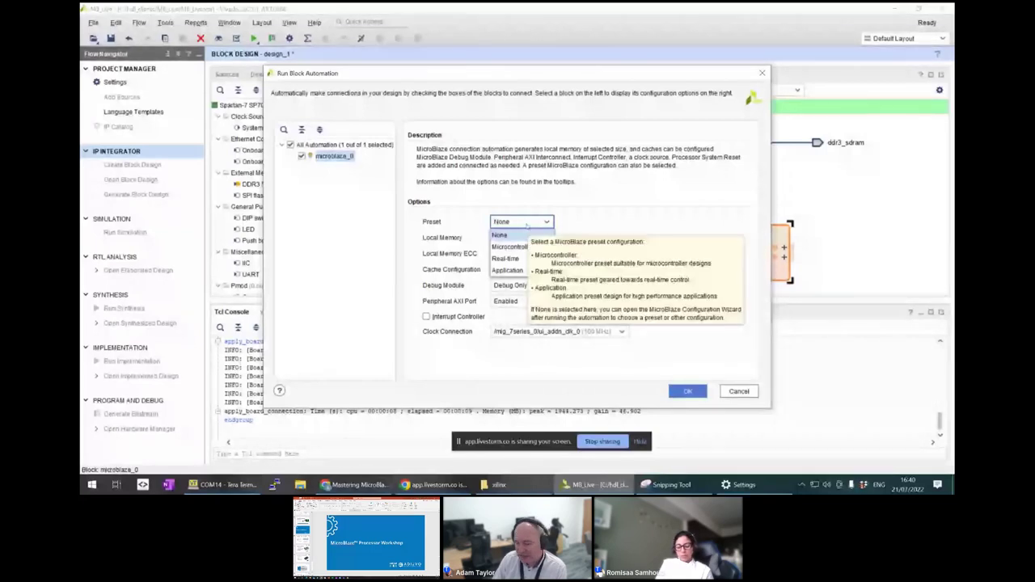
click(526, 228)
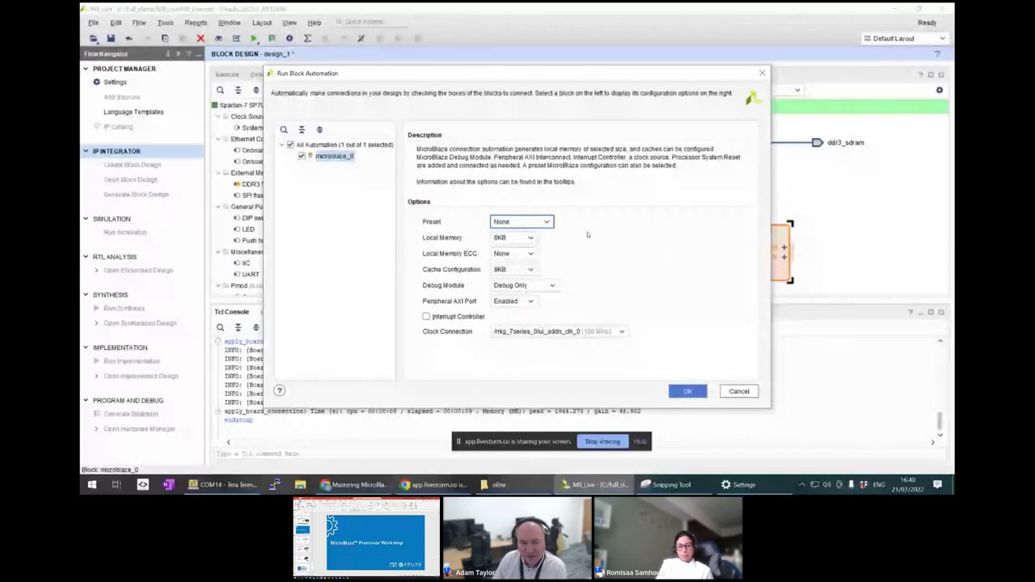
click(529, 238)
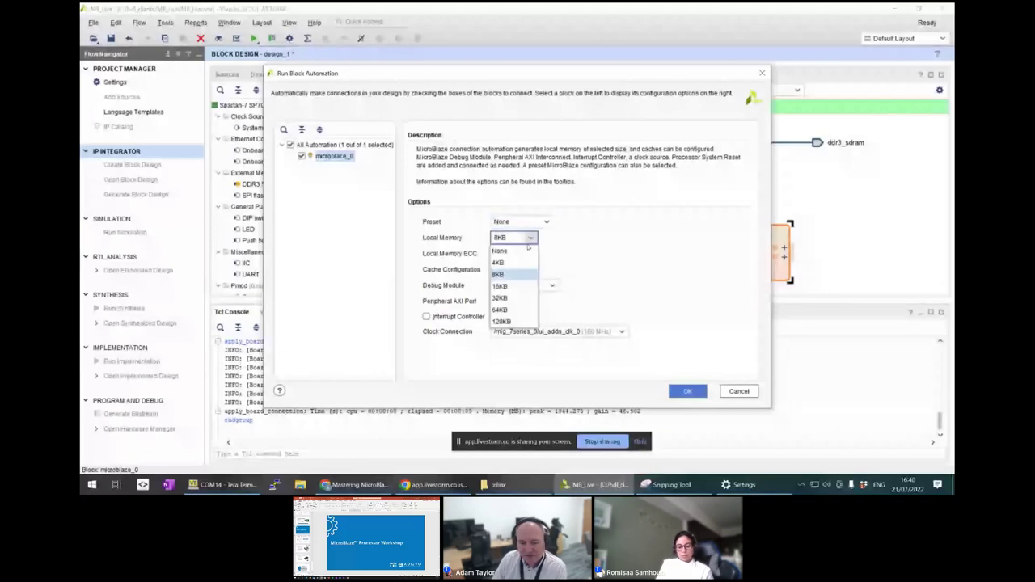
click(514, 299)
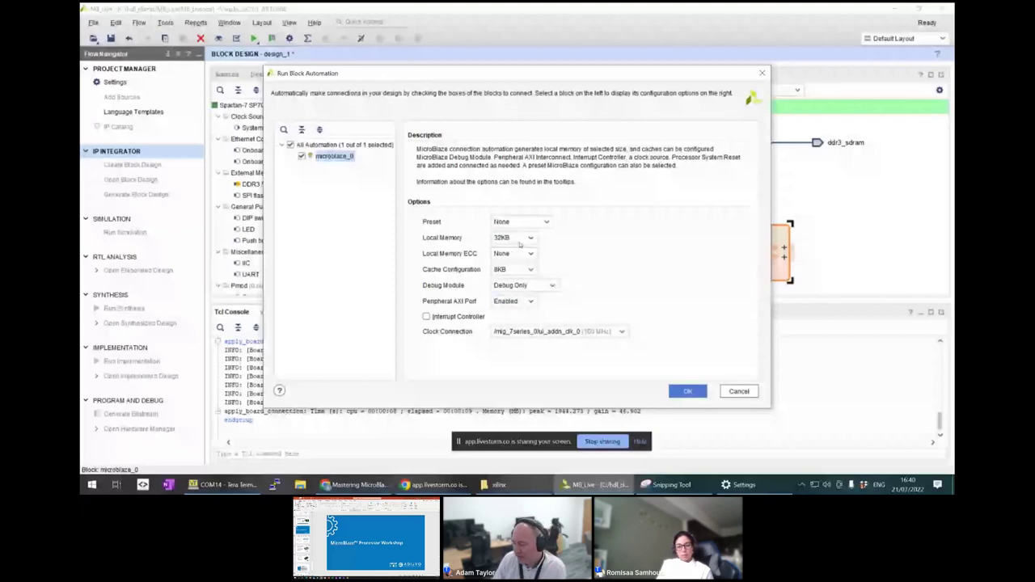
- Set the MicroBlaze cache configuration to None and choose Debug Only as the debug module
mouse_move(520, 244)
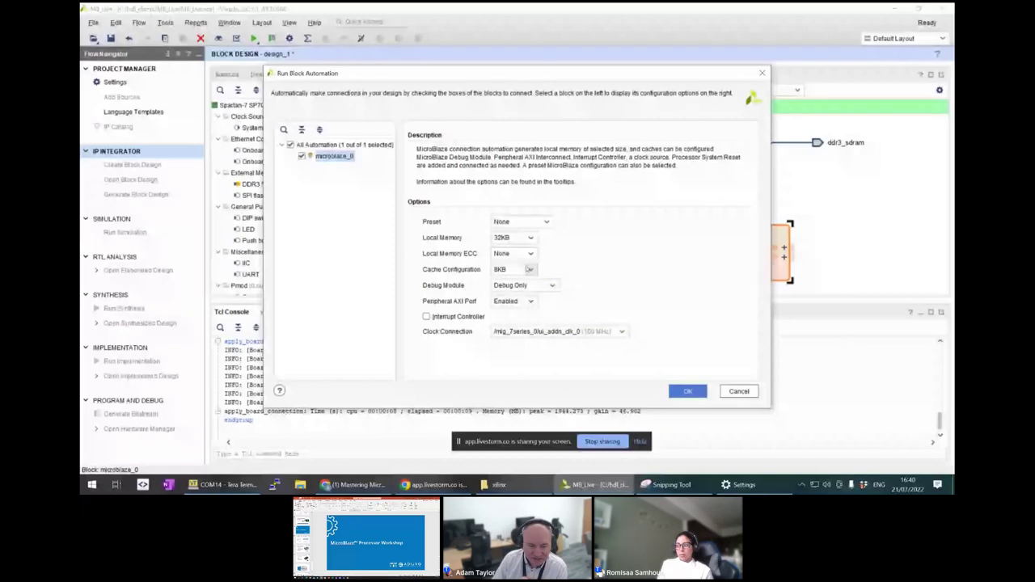
scroll(528, 268, up, 2)
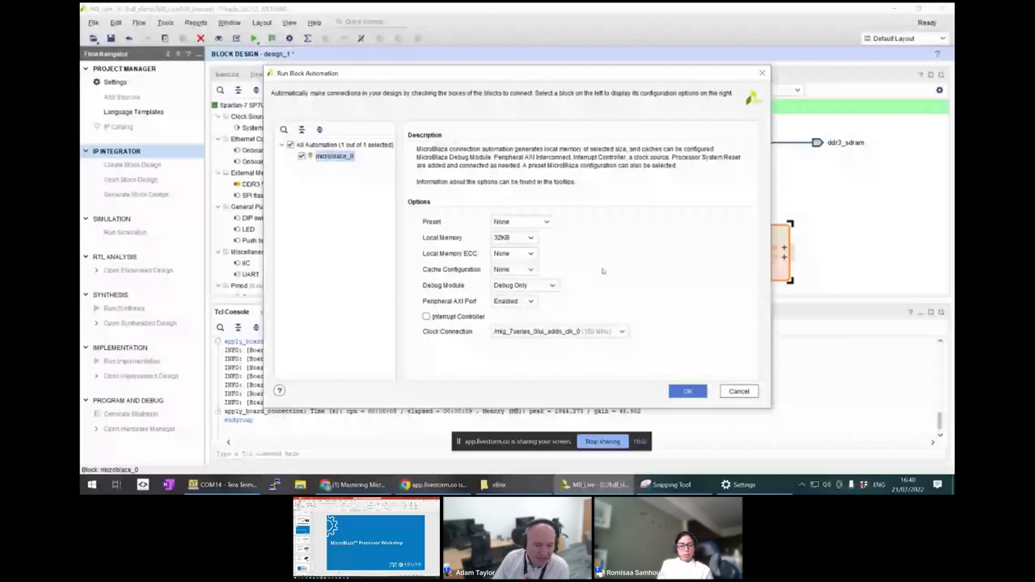
click(519, 287)
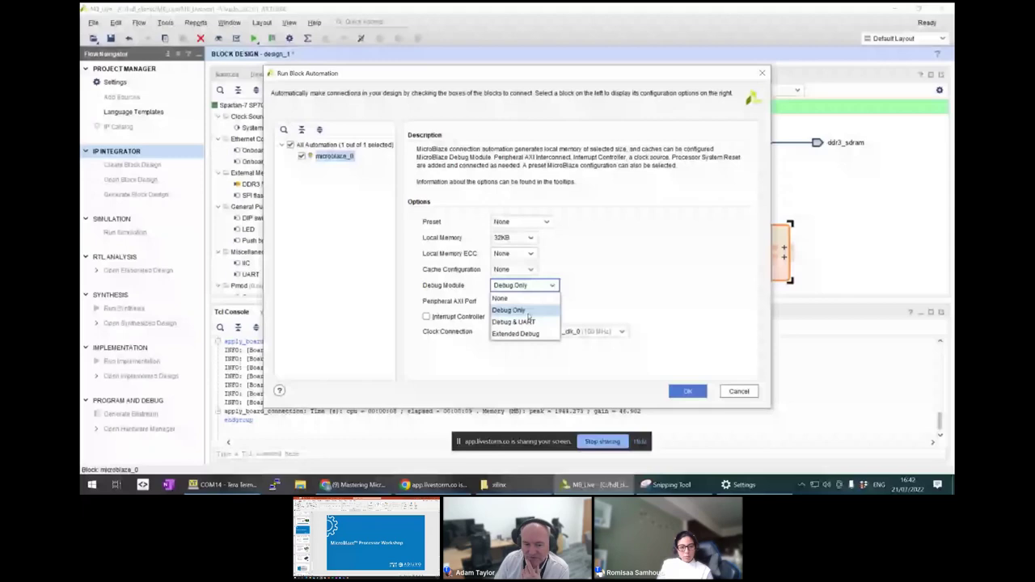
click(517, 311)
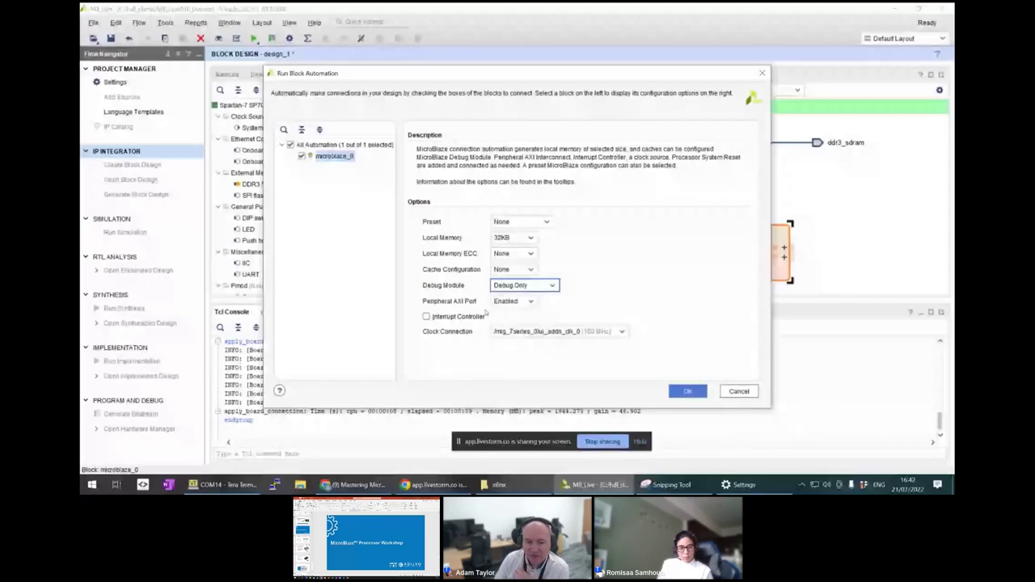
- Review the available MicroBlaze local memory sizes and keep 32KB selected
mouse_move(511, 287)
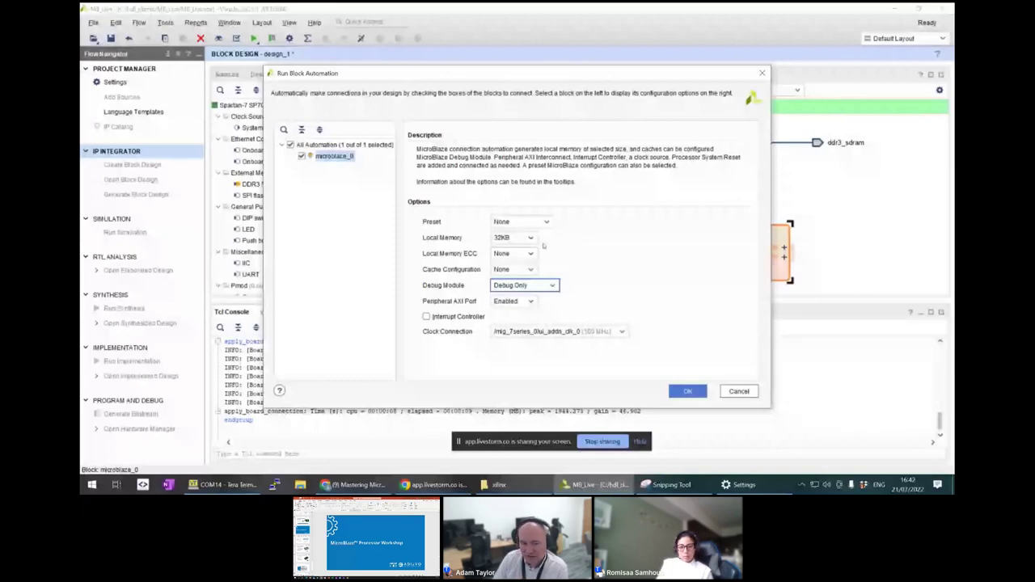
mouse_move(536, 241)
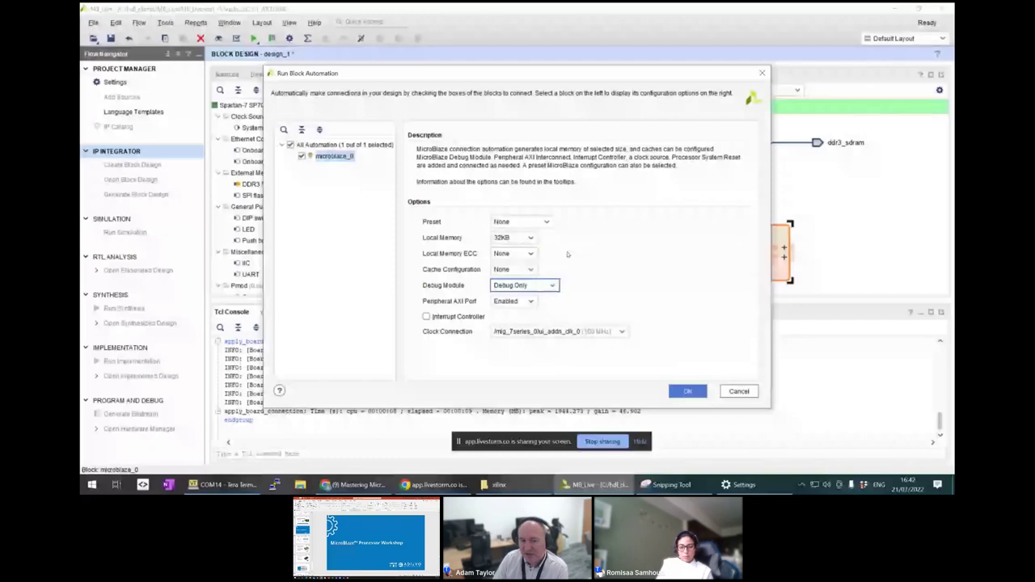
click(526, 237)
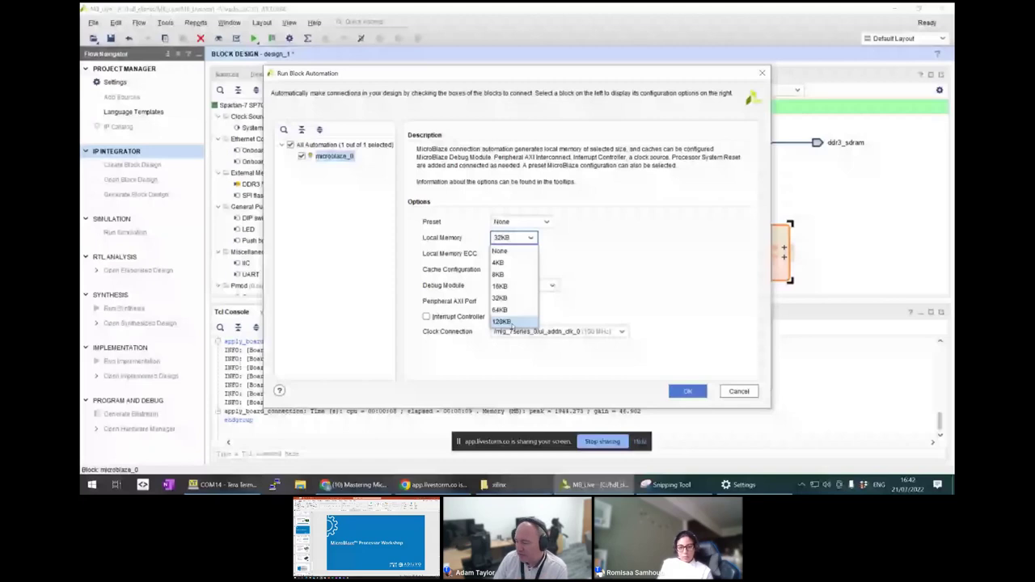
click(503, 298)
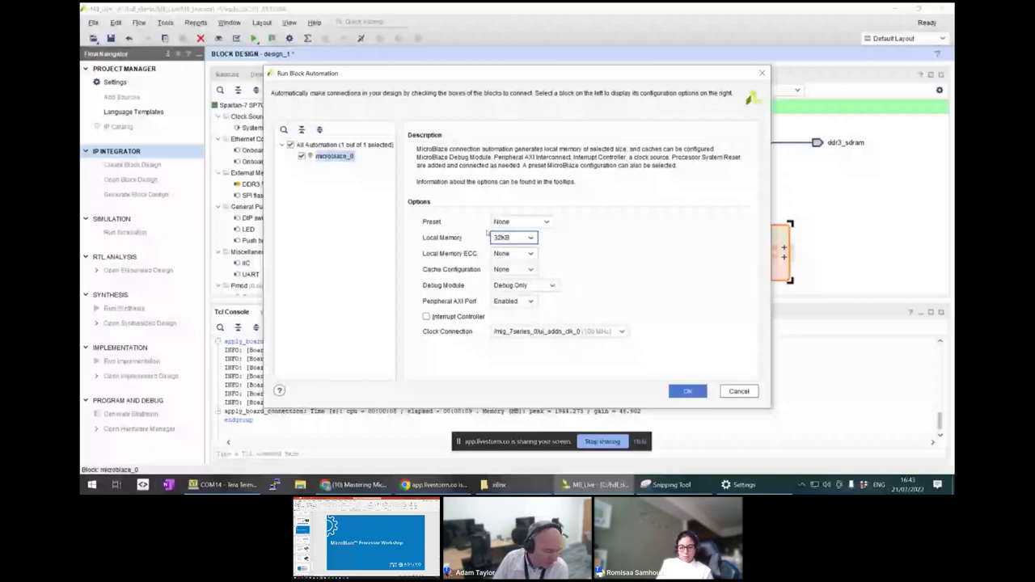
- Check the remaining block automation options and apply them to microblaze_0 with mig_7series_0's ui_addn_clk_0 as the clock connection
mouse_move(508, 233)
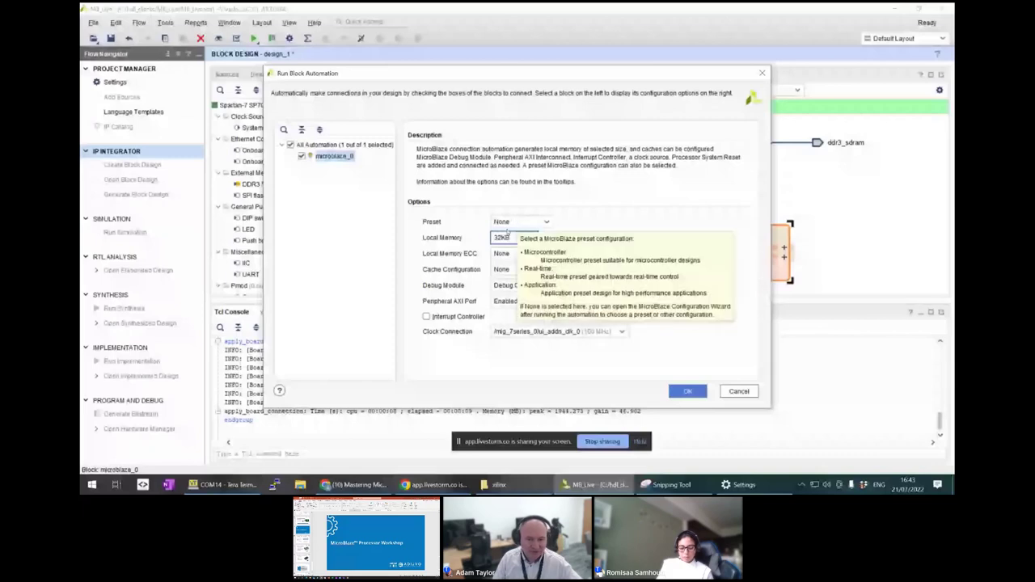
mouse_move(509, 257)
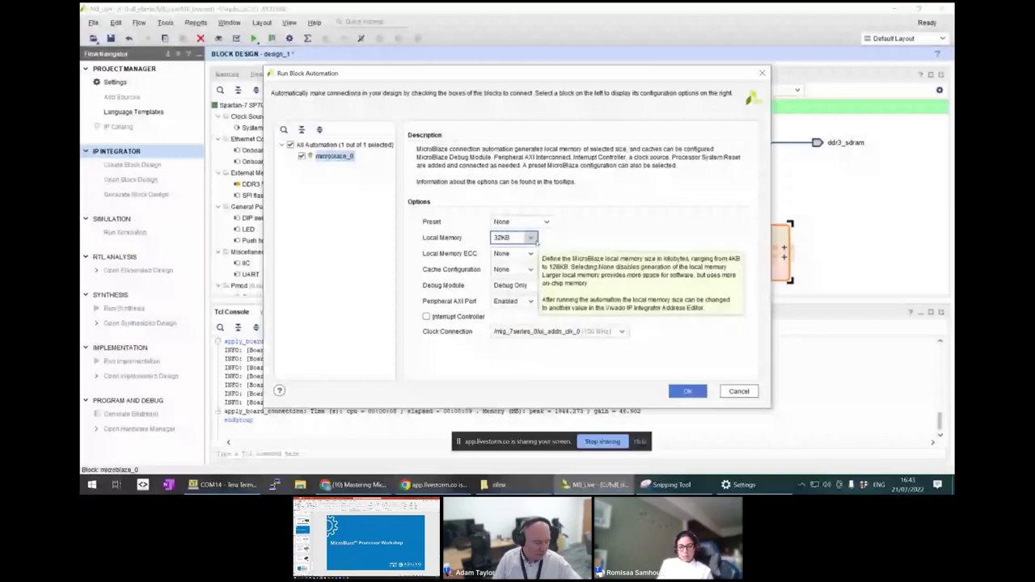
mouse_move(530, 287)
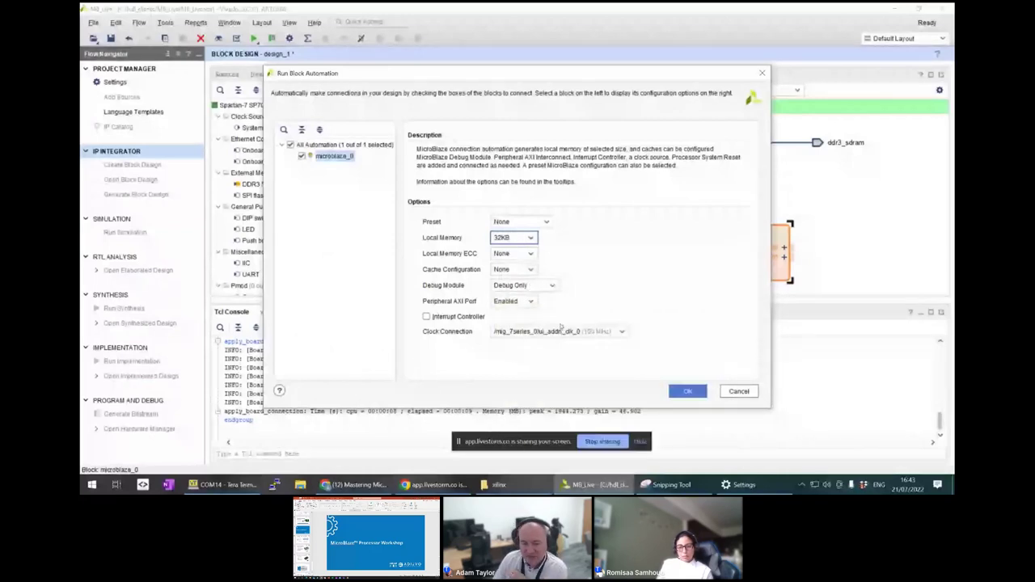
mouse_move(558, 332)
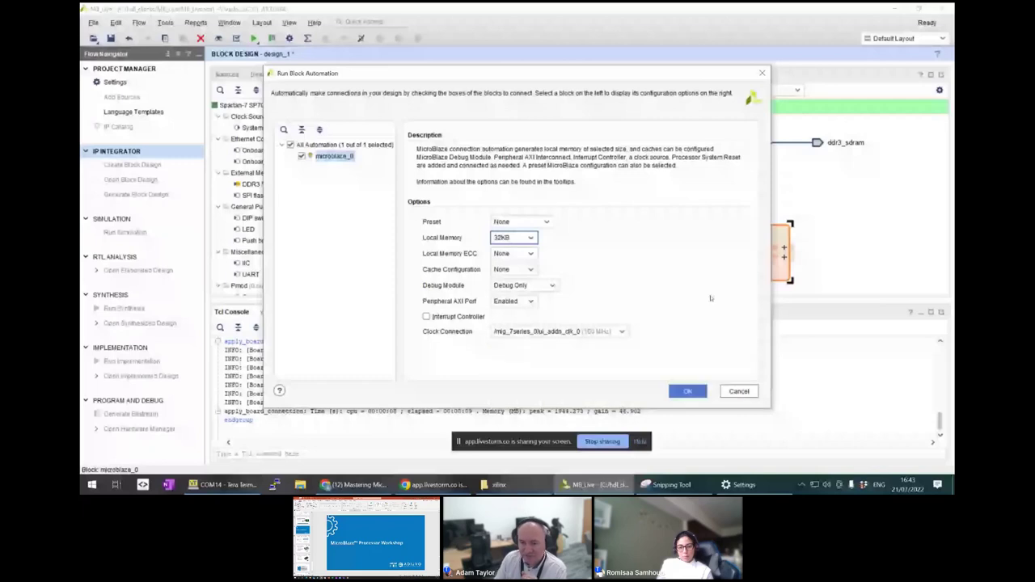
click(687, 391)
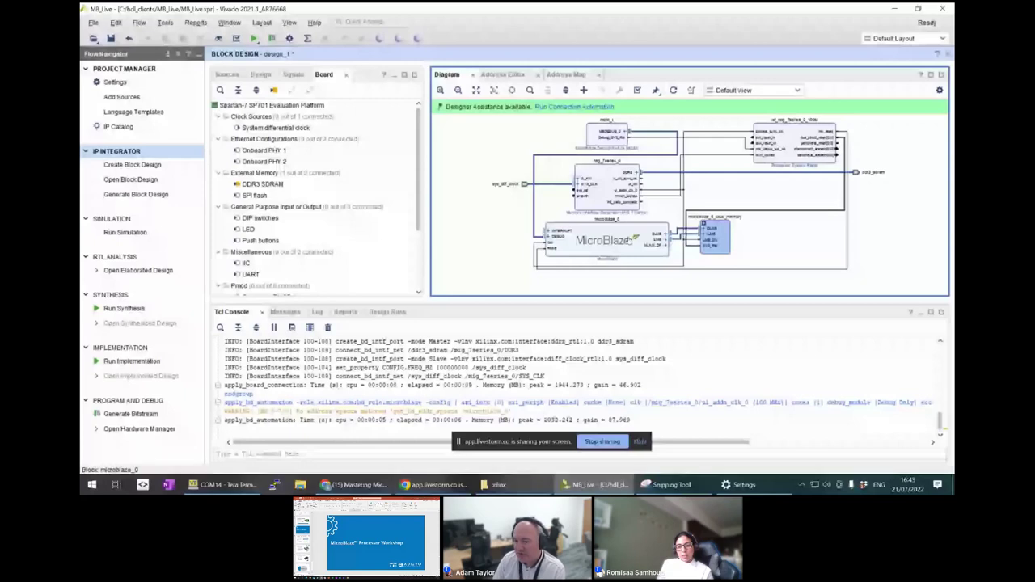
- Inspect the contents of the microblaze_0_local_memory hierarchy, collapse it again, and check the MicroBlaze block's M_AXI_DP interface
click(628, 237)
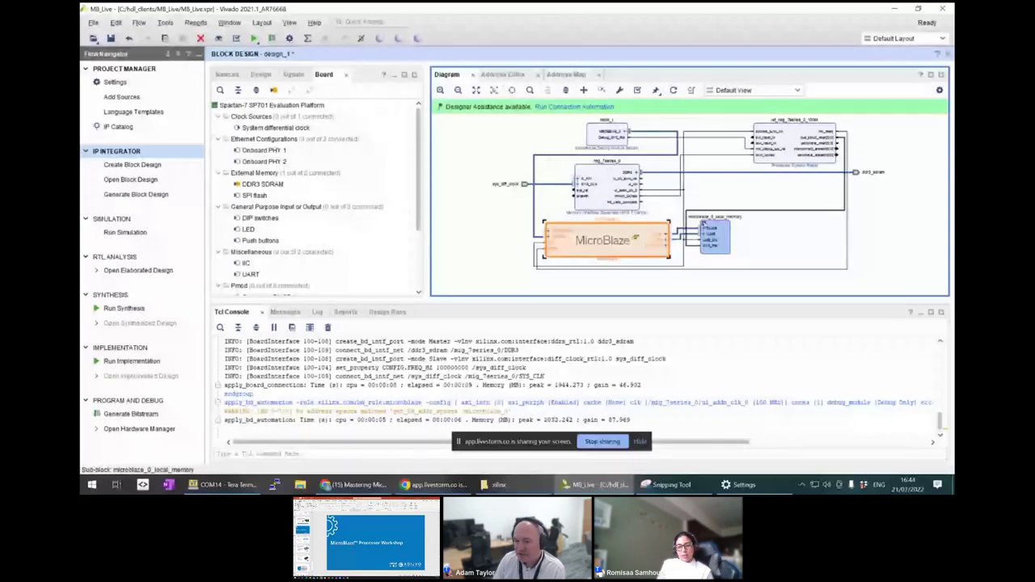
click(703, 224)
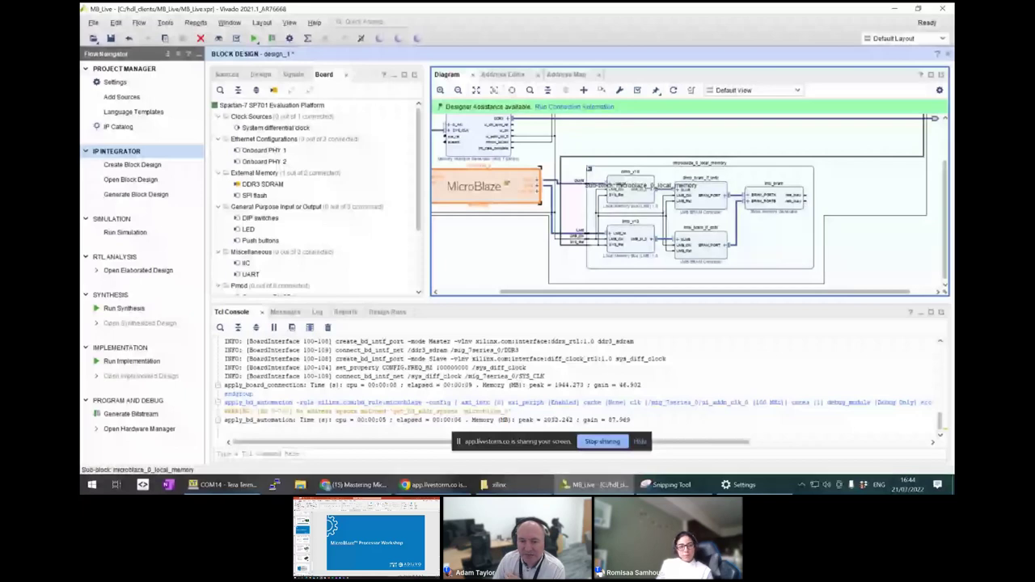
click(589, 169)
drag(629, 289, 578, 293)
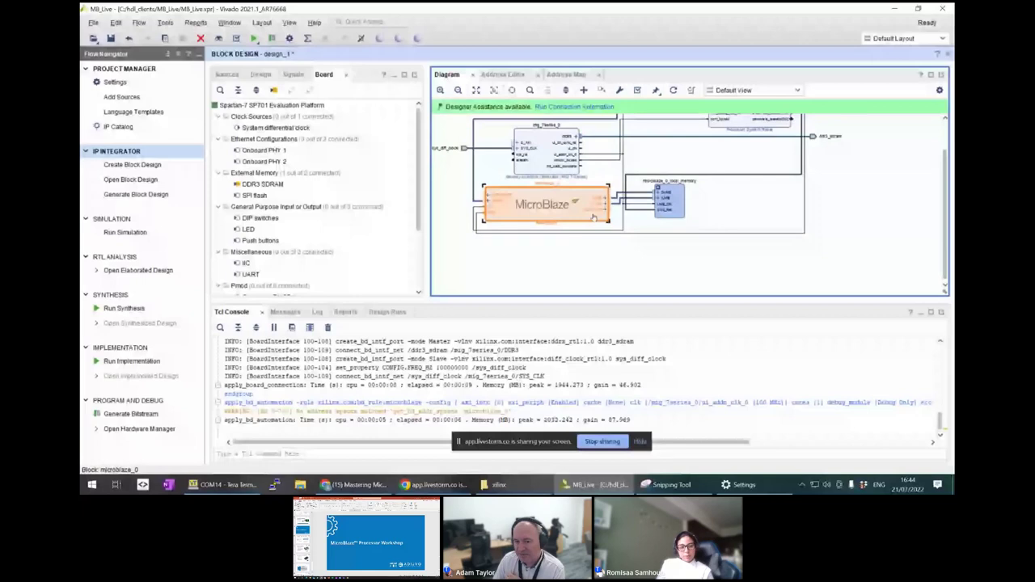
click(598, 218)
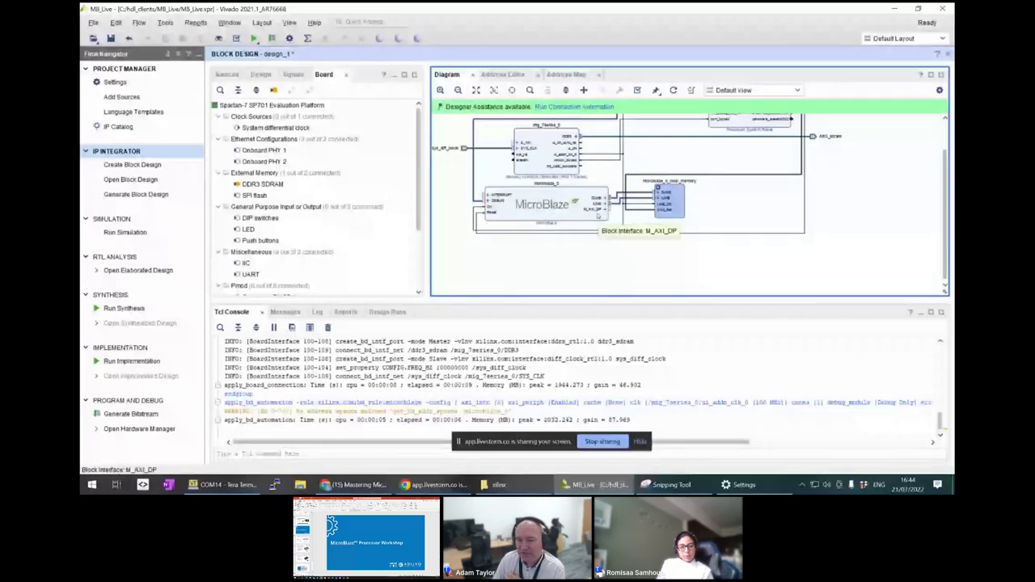
scroll(598, 213, up, 2)
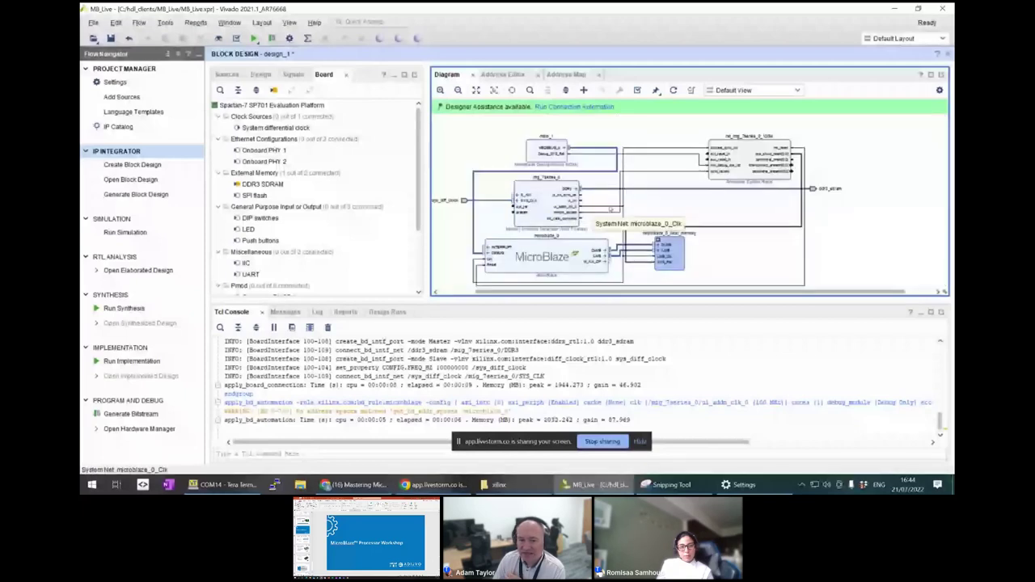
- Disconnect mig_7series_0's ui_addn_clk_0 pin from the MicroBlaze clock net and connect ui_clk to that net instead
click(599, 213)
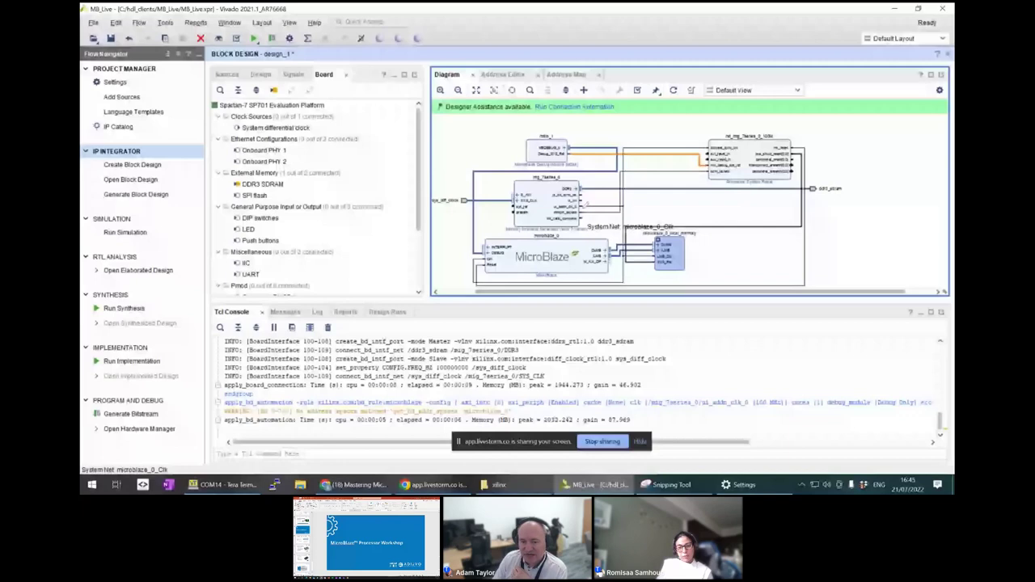
click(582, 212)
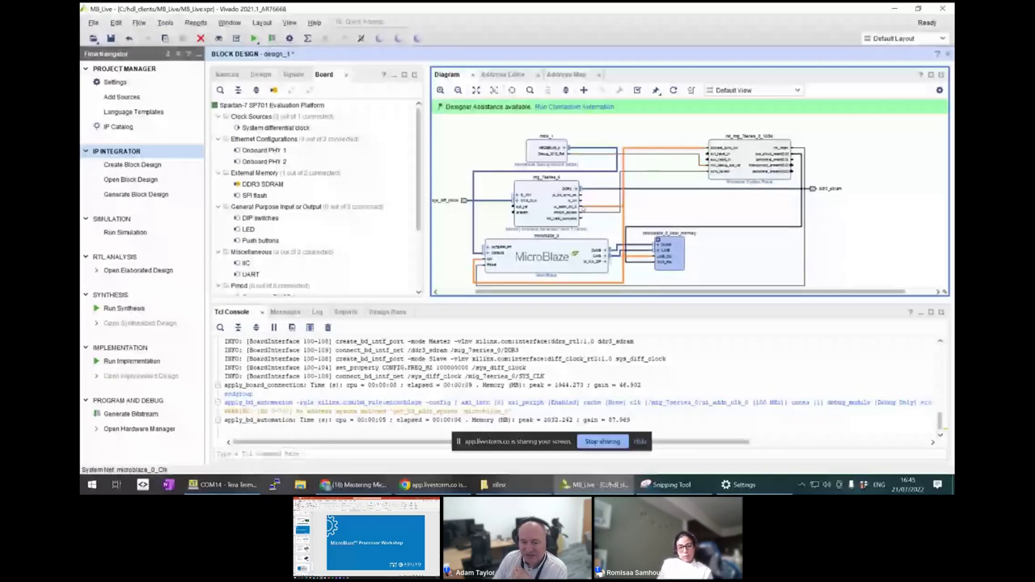
right_click(582, 212)
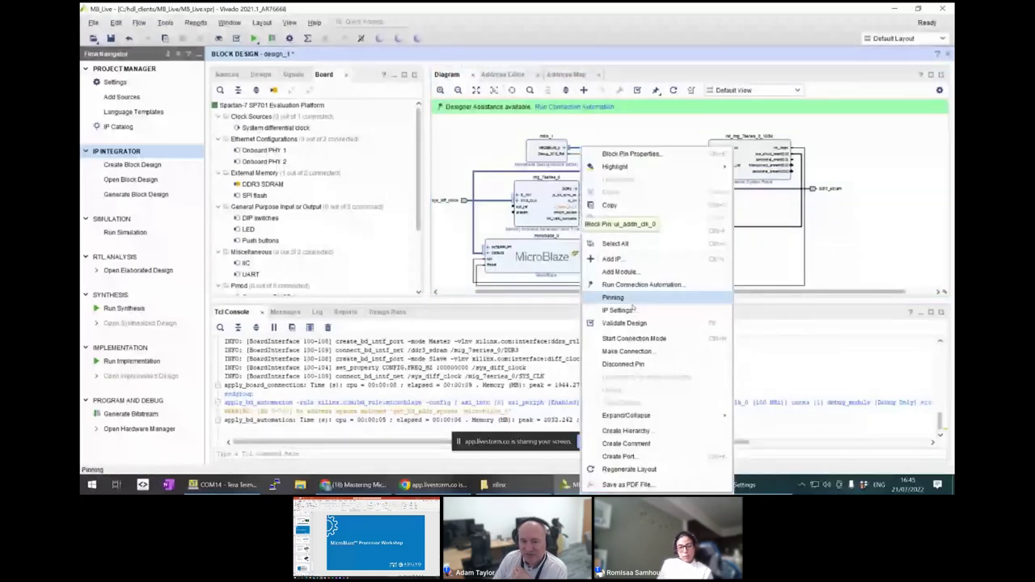
click(622, 364)
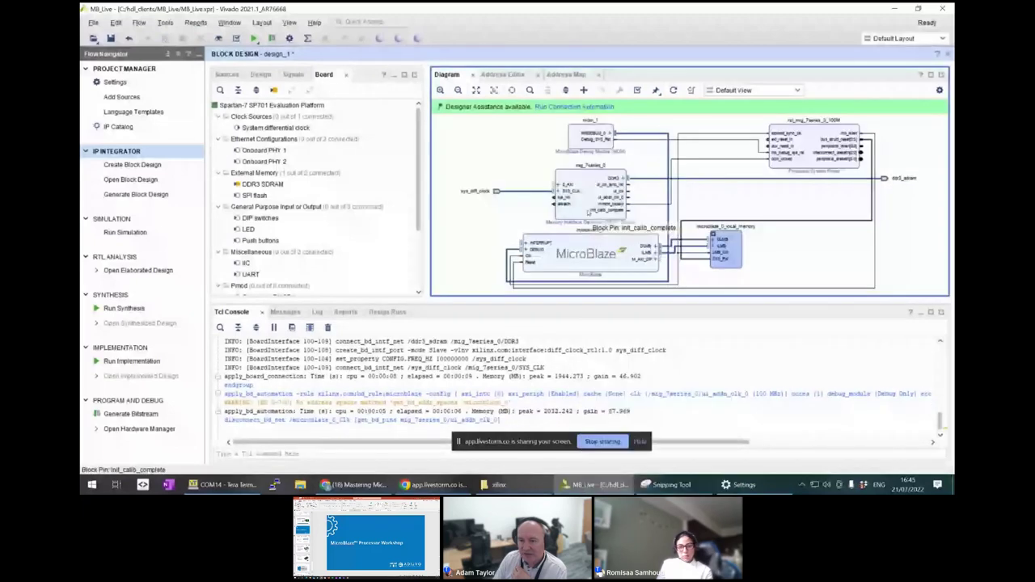
drag(635, 190, 679, 153)
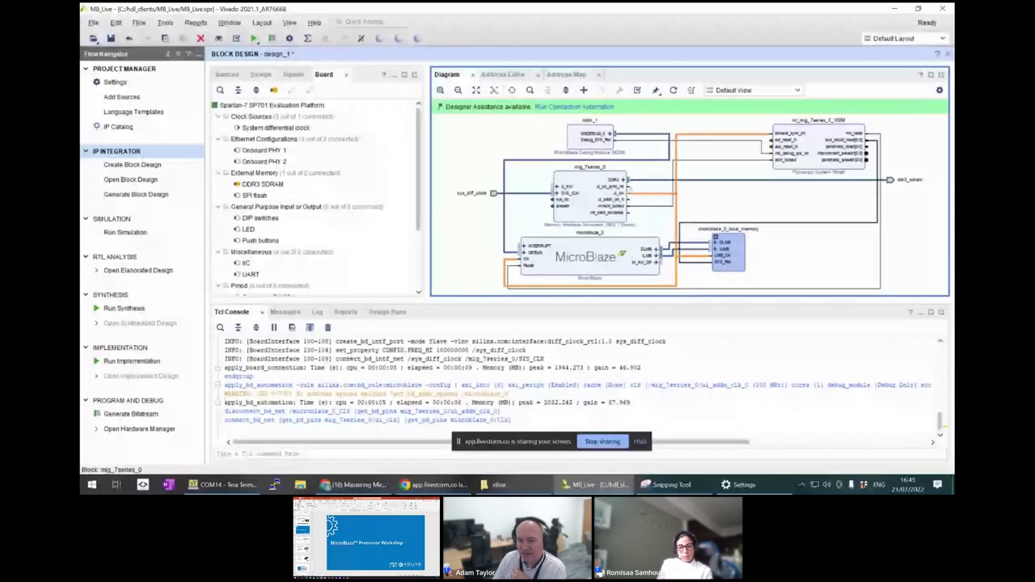
- Trace the rewired ui_clk net and the debug system reset net between the blocks
click(615, 195)
right_click(627, 195)
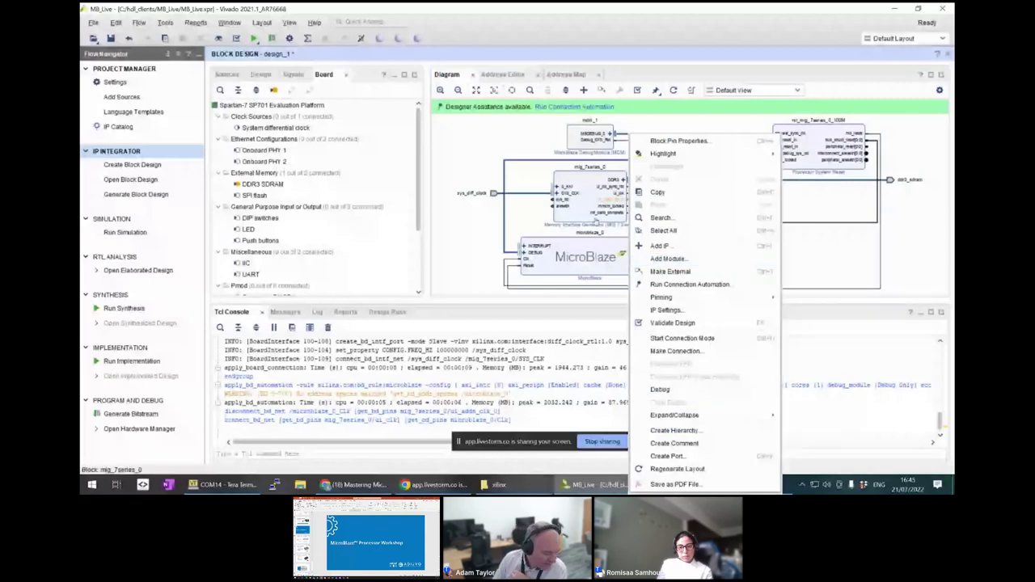
click(596, 219)
click(656, 196)
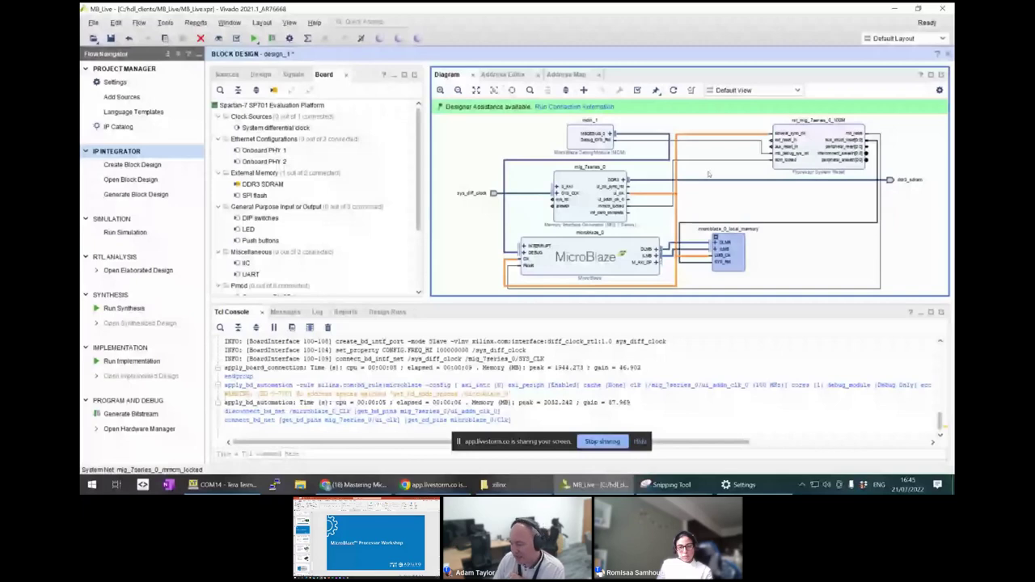
click(720, 140)
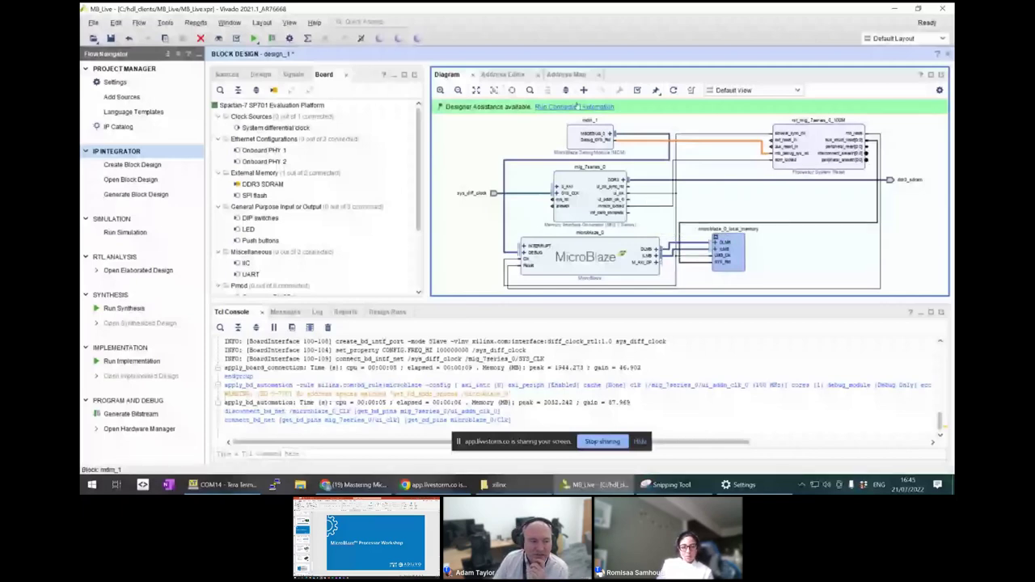
- Run connection automation for only the S_AXI interface of mig_7series_0 and trace its AXI connection
click(575, 106)
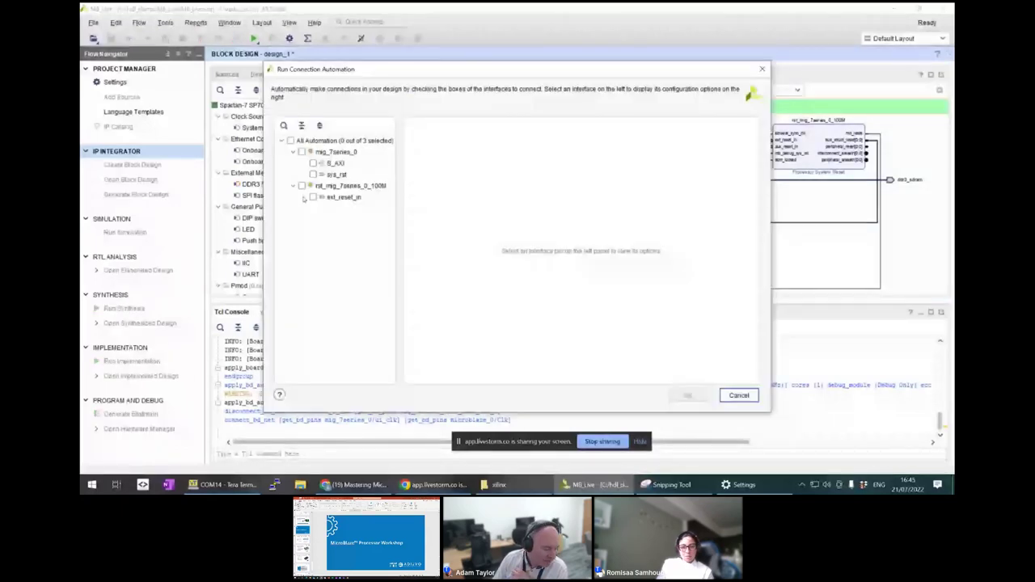
click(313, 164)
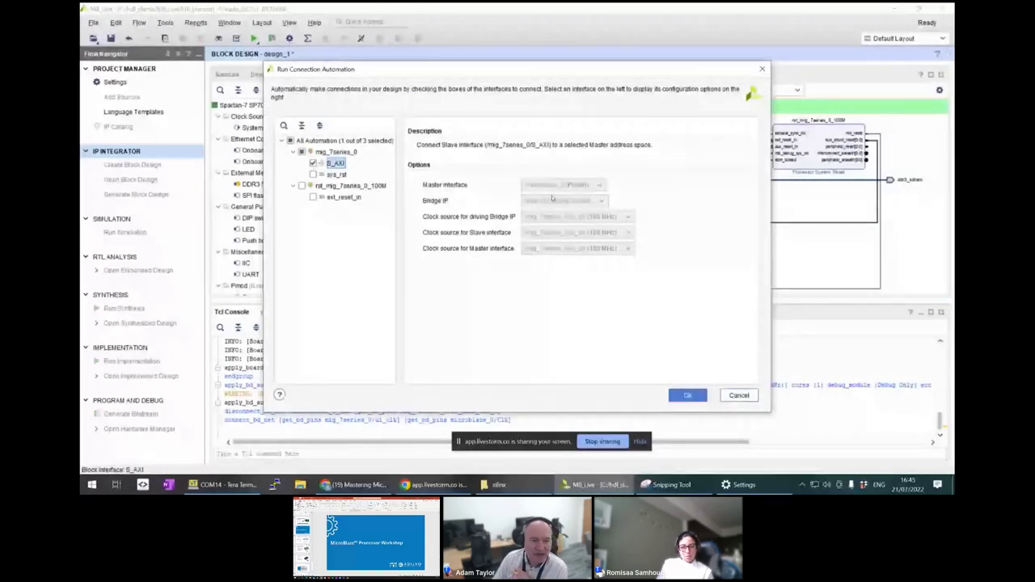
click(700, 397)
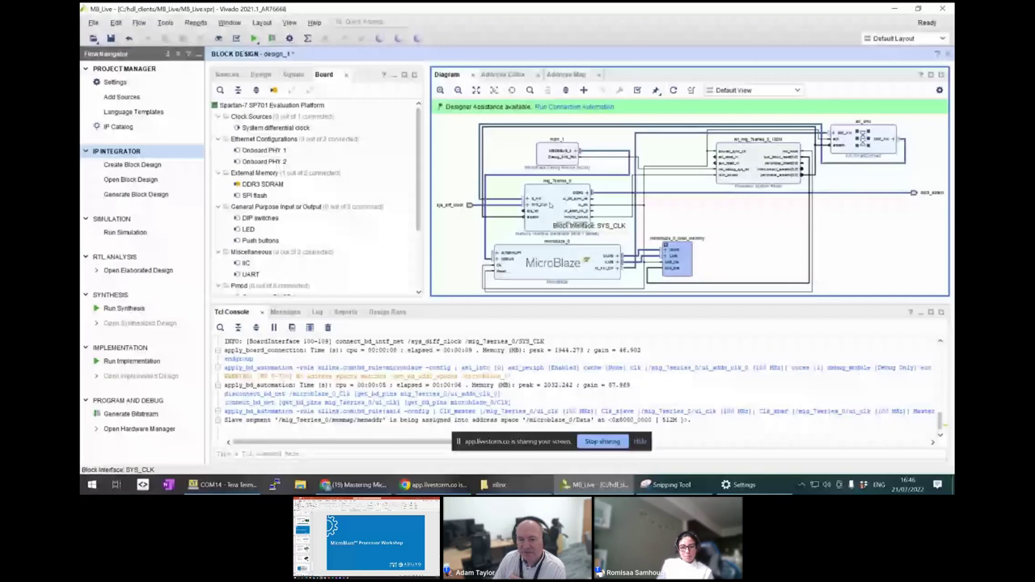
click(506, 201)
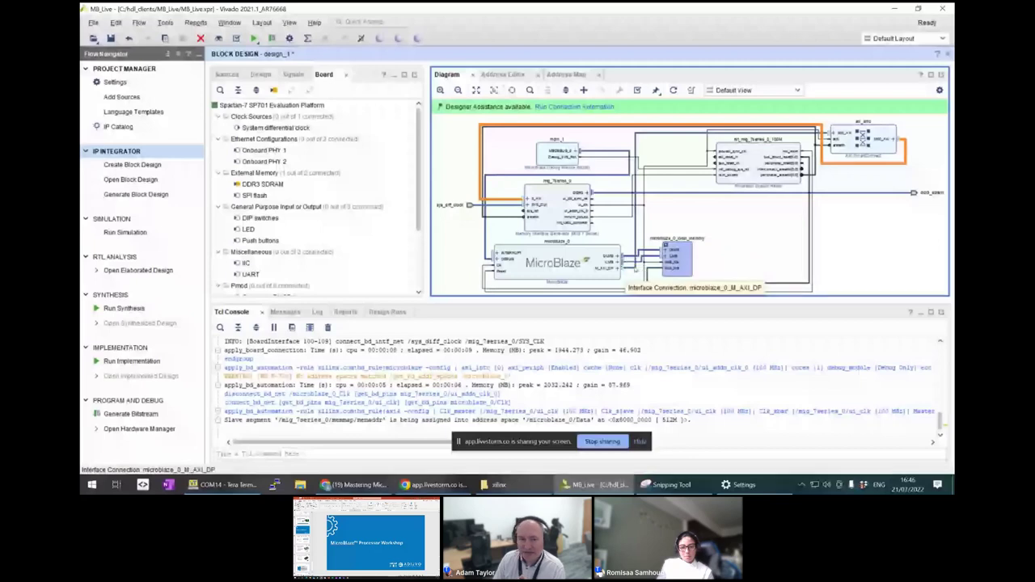
click(636, 274)
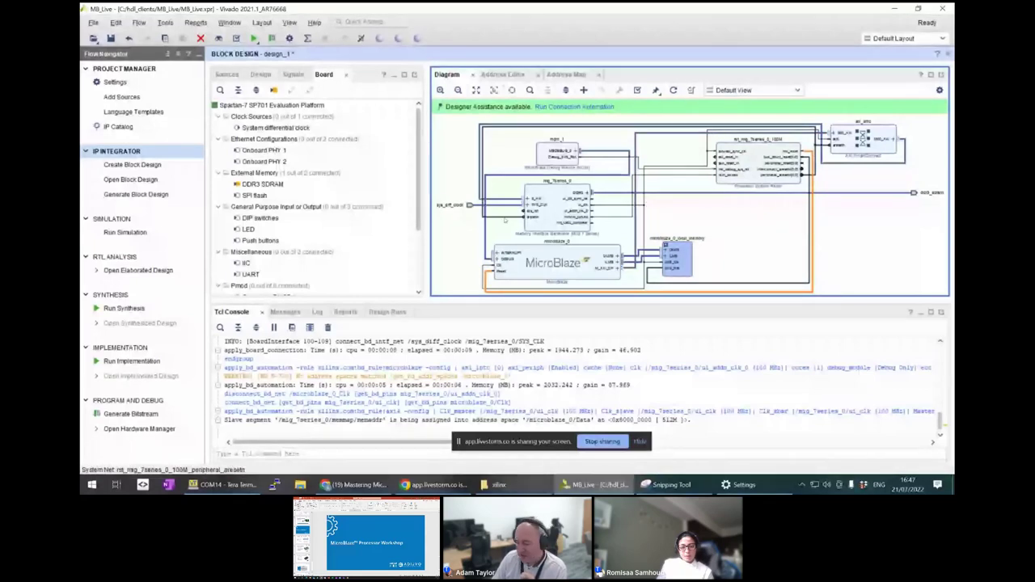
- Add the board's FPGA Reset component to the diagram and accept its automatic connection
scroll(256, 289, down, 3)
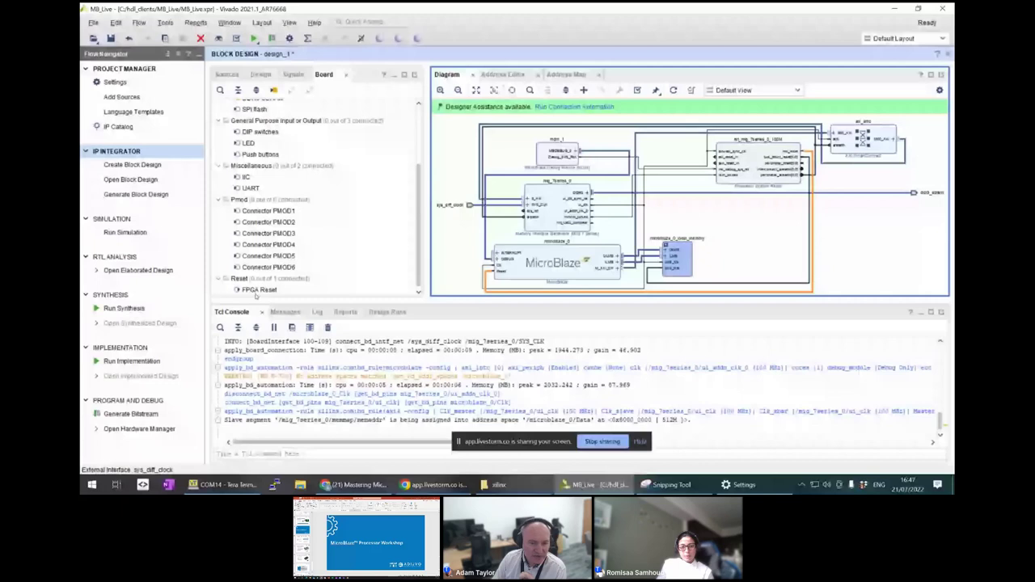
click(241, 290)
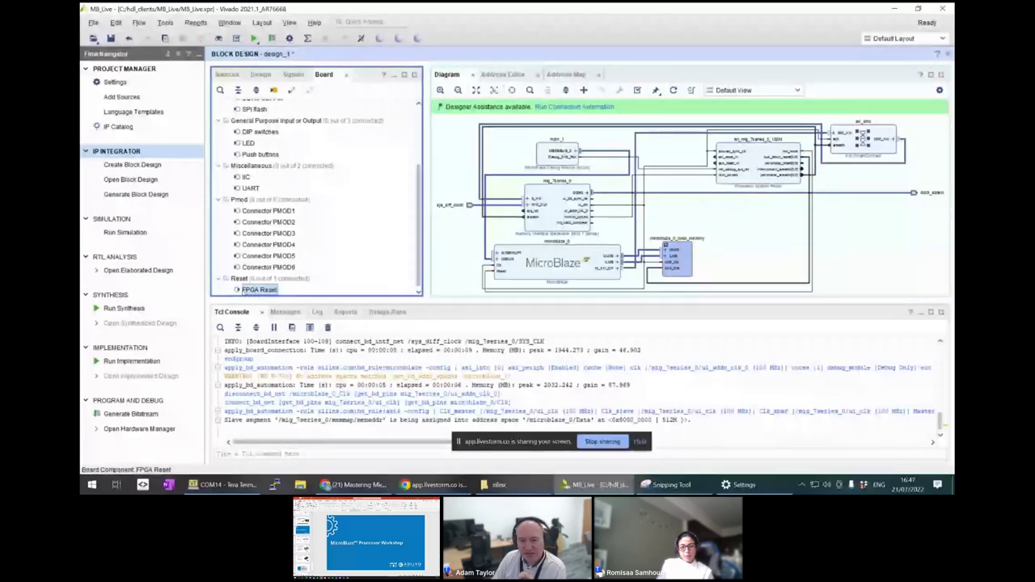
drag(243, 290, 459, 241)
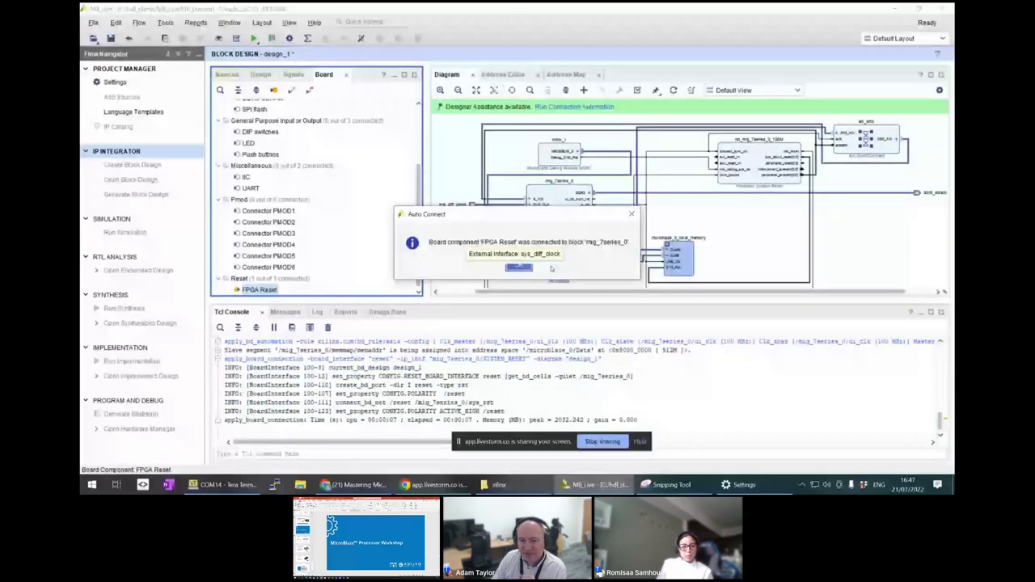
click(519, 267)
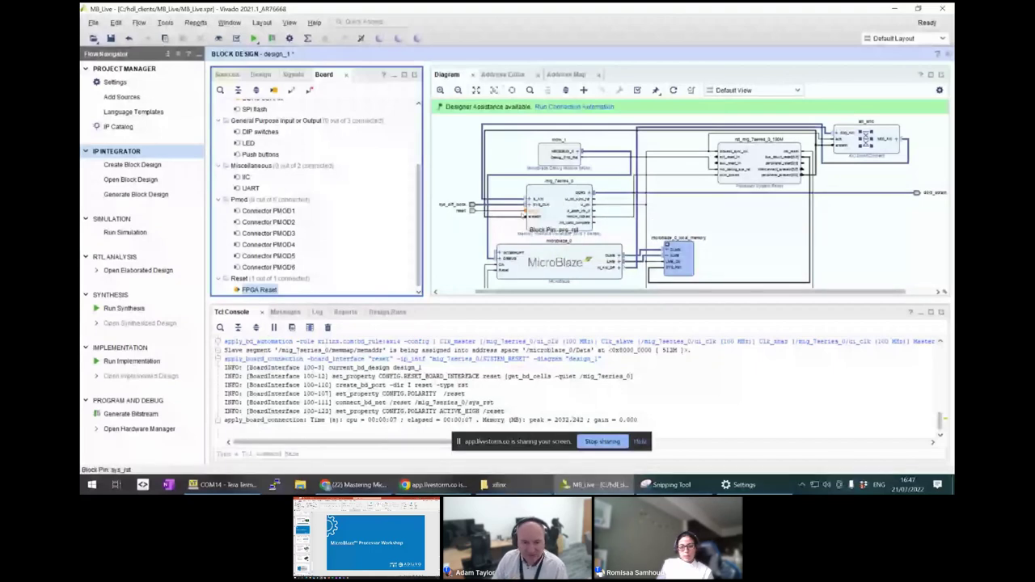
- Examine the reset connection at mig_7series_0's sys_rst pin in an enlarged floating diagram, then dock the diagram again
click(530, 221)
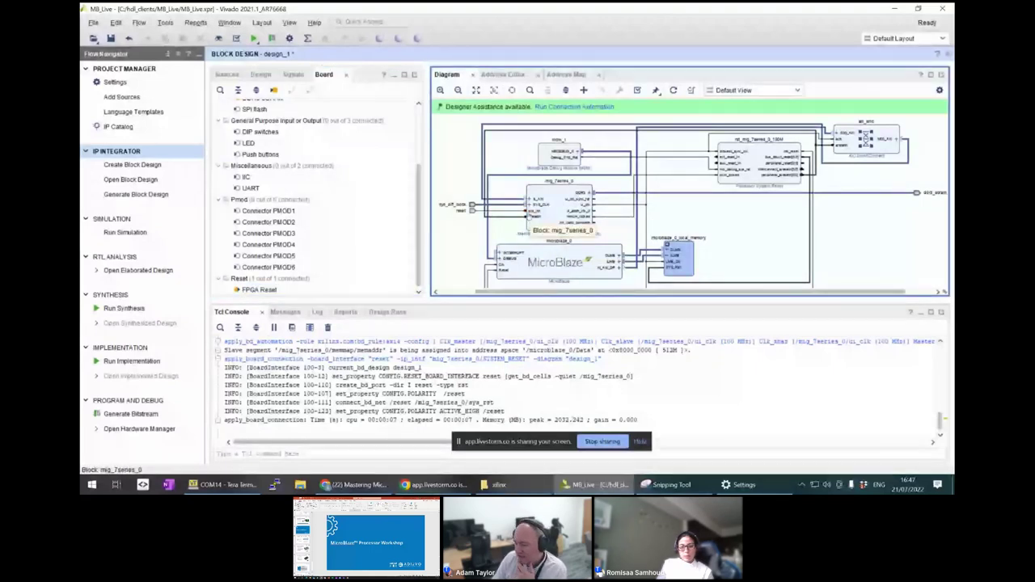
scroll(530, 216, up, 3)
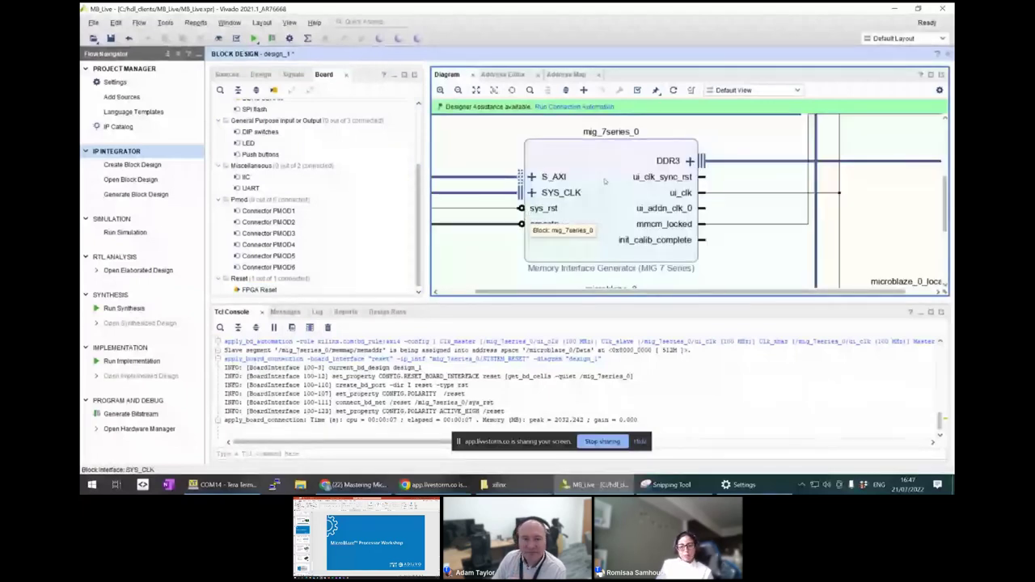
drag(447, 74, 537, 90)
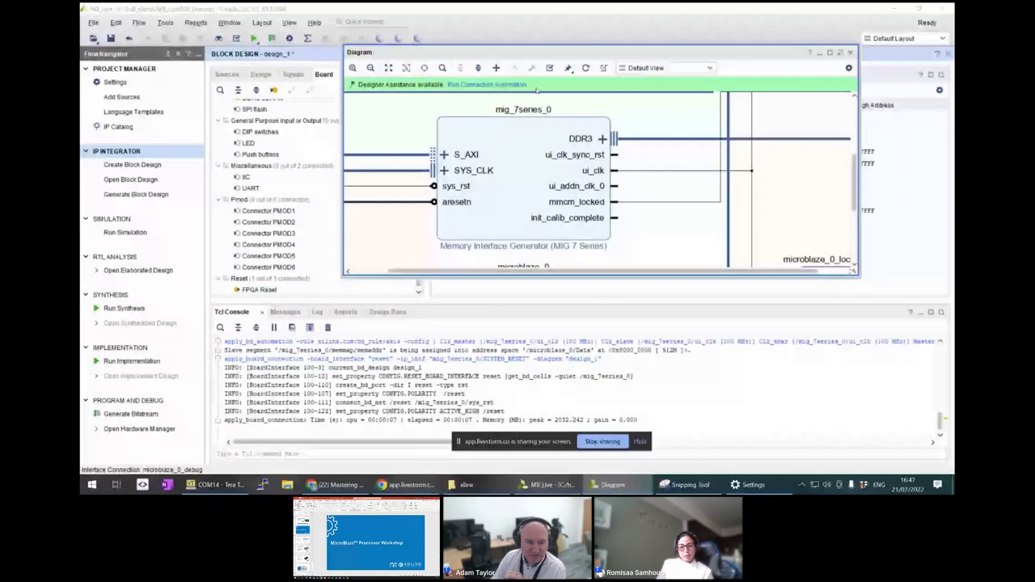
key(super+Up)
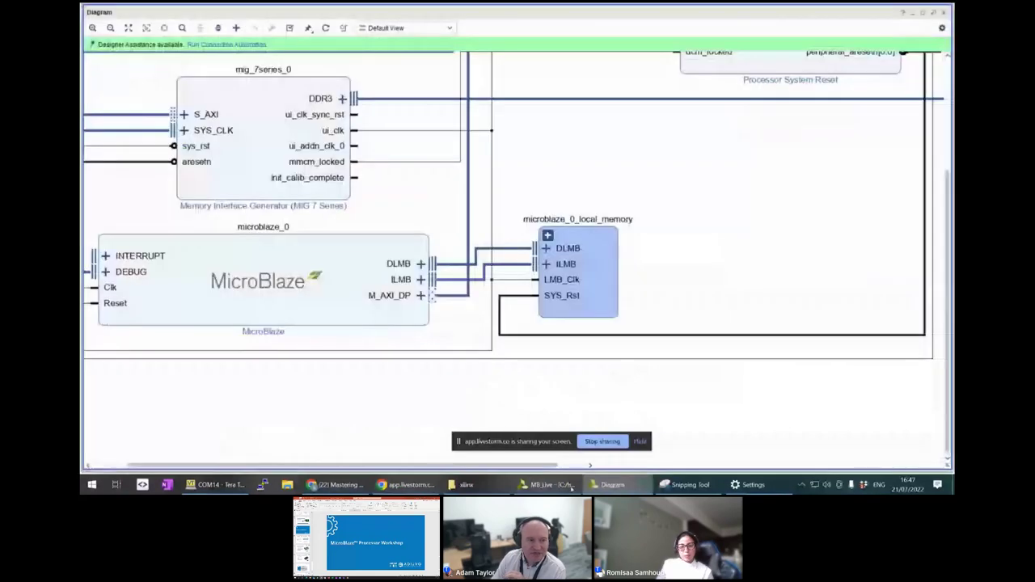
drag(502, 465, 466, 467)
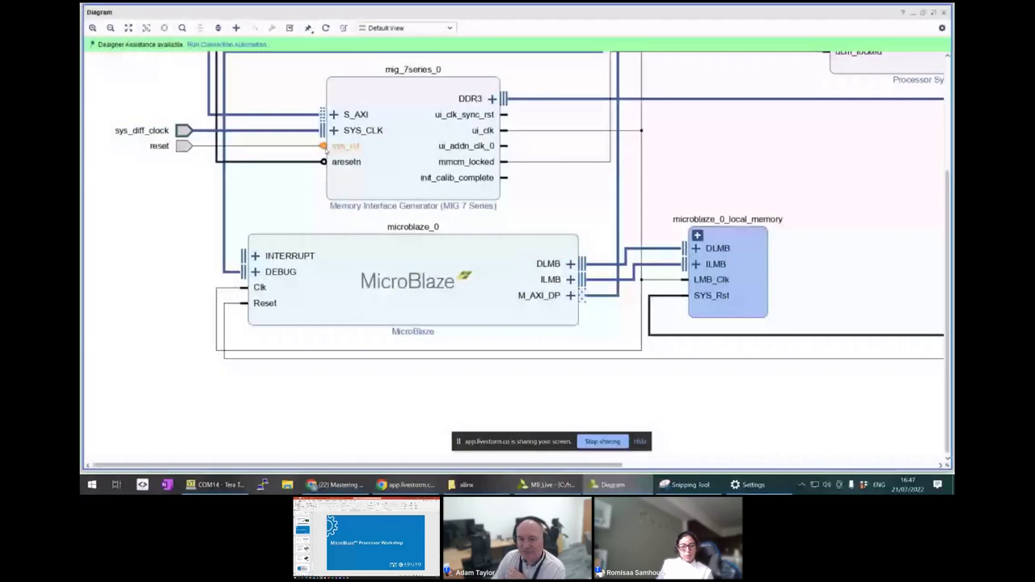
click(943, 12)
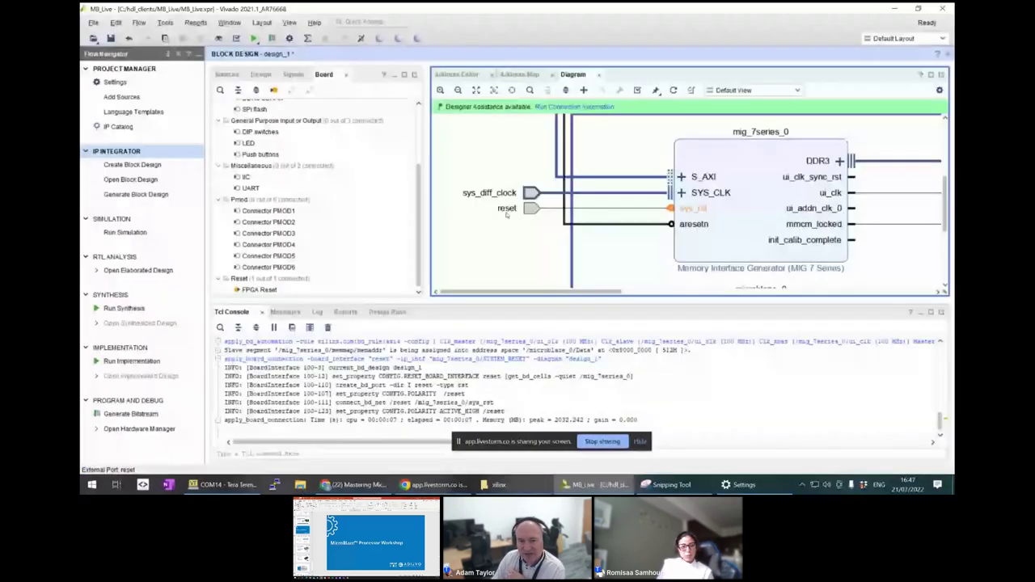
- Open the properties of the external reset port and check its polarity against the sys_rst pin of mig_7series_0
click(532, 208)
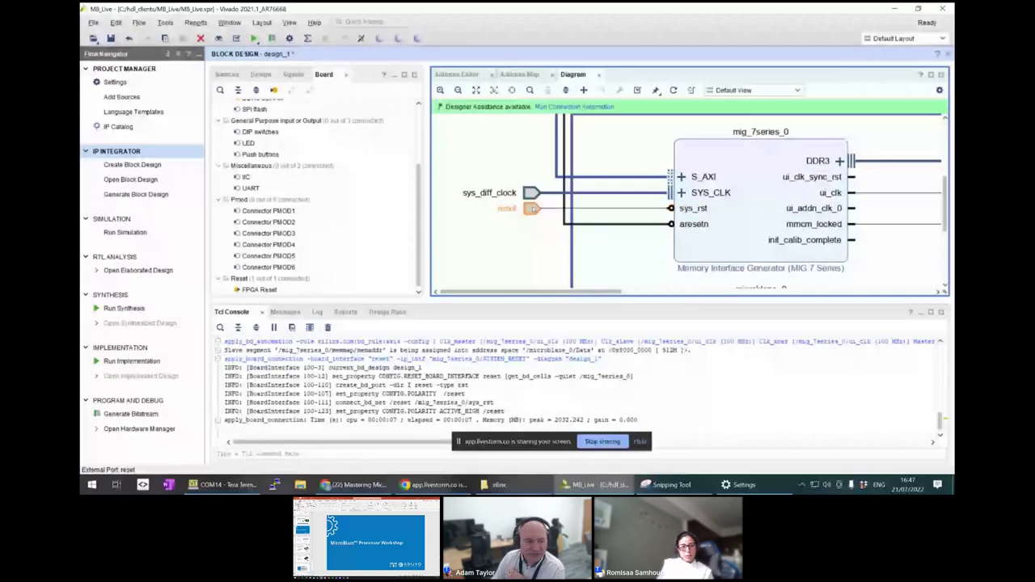
right_click(533, 208)
click(585, 179)
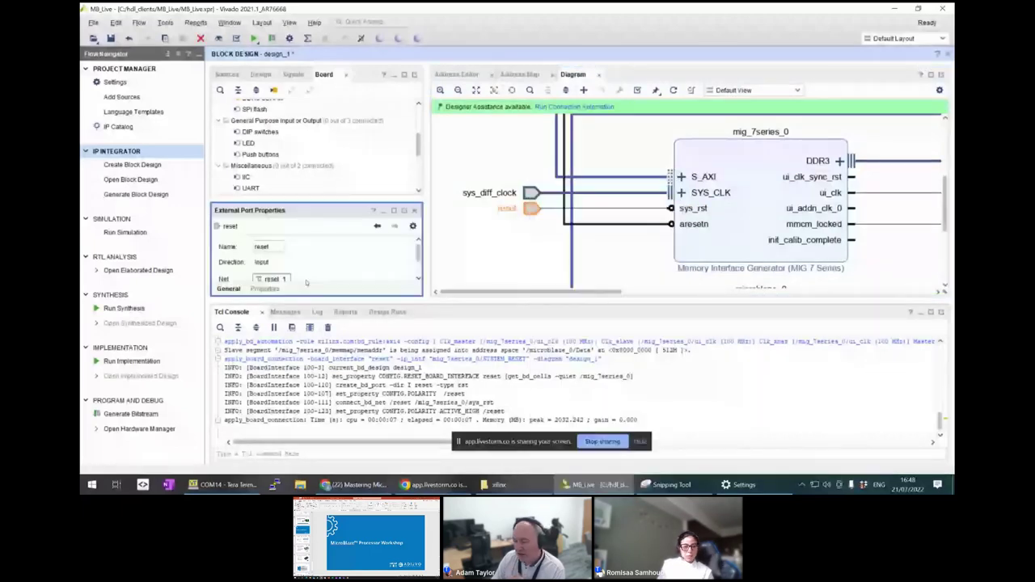
scroll(305, 274, down, 3)
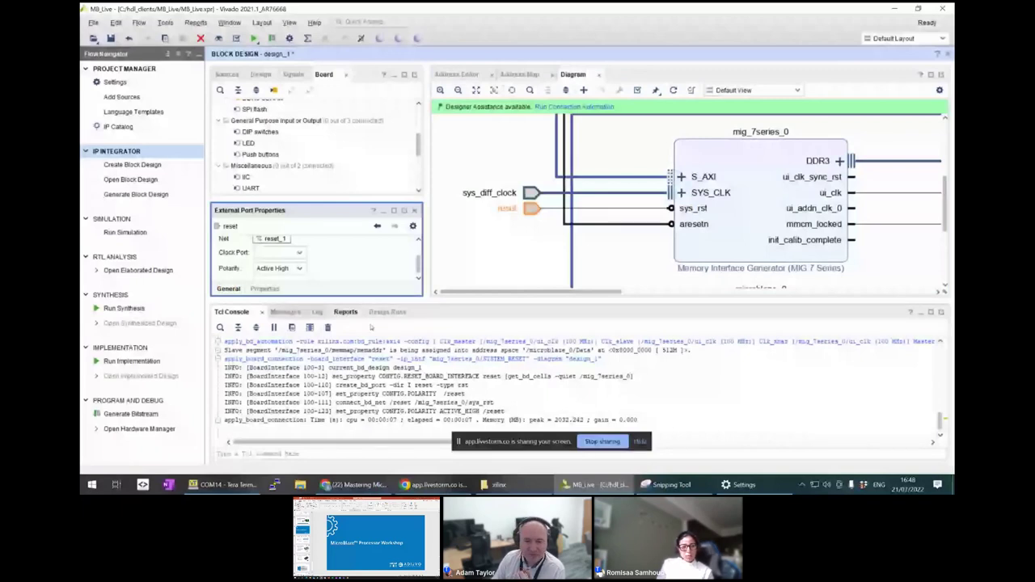
drag(370, 307, 371, 393)
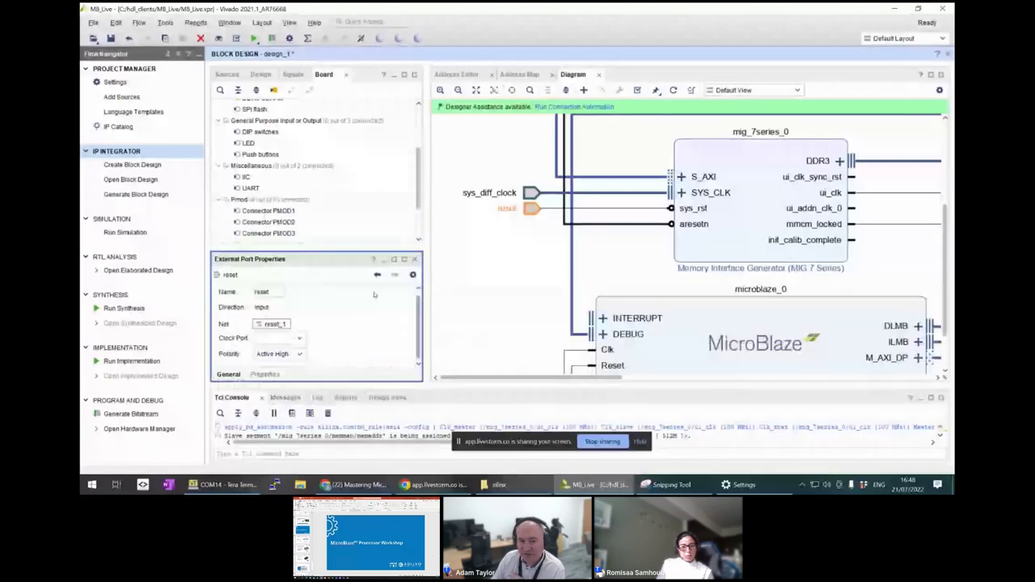
click(633, 277)
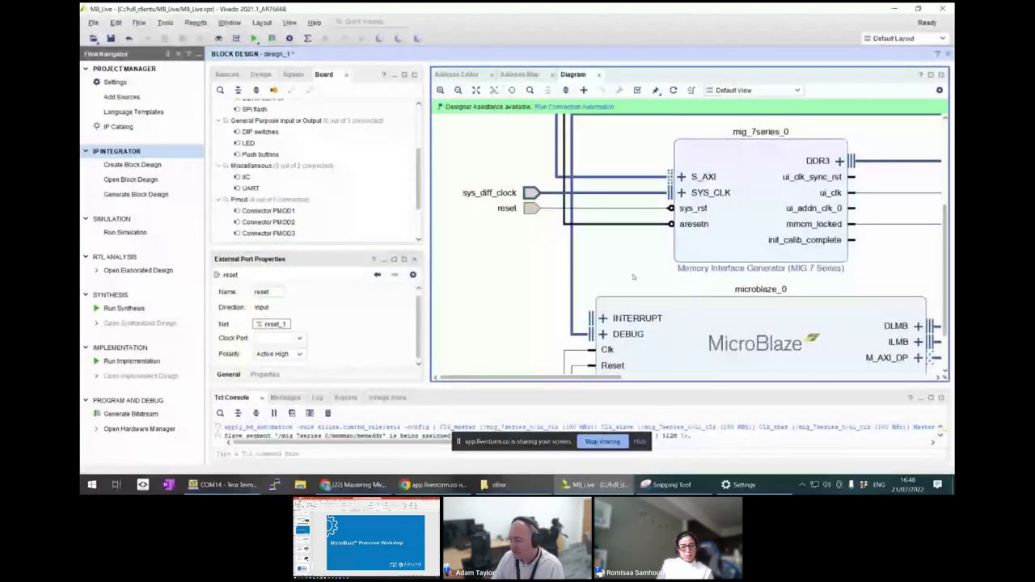
click(683, 212)
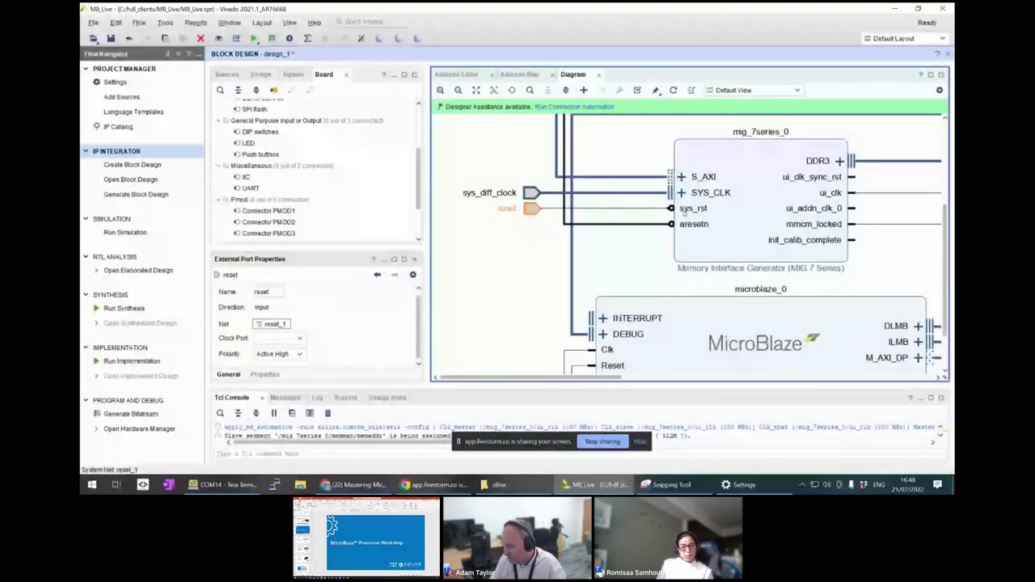
- Reopen the mig_7series_0 configuration and advance past the DDR3 SDRAM controller options, keeping the existing settings
double_click(761, 200)
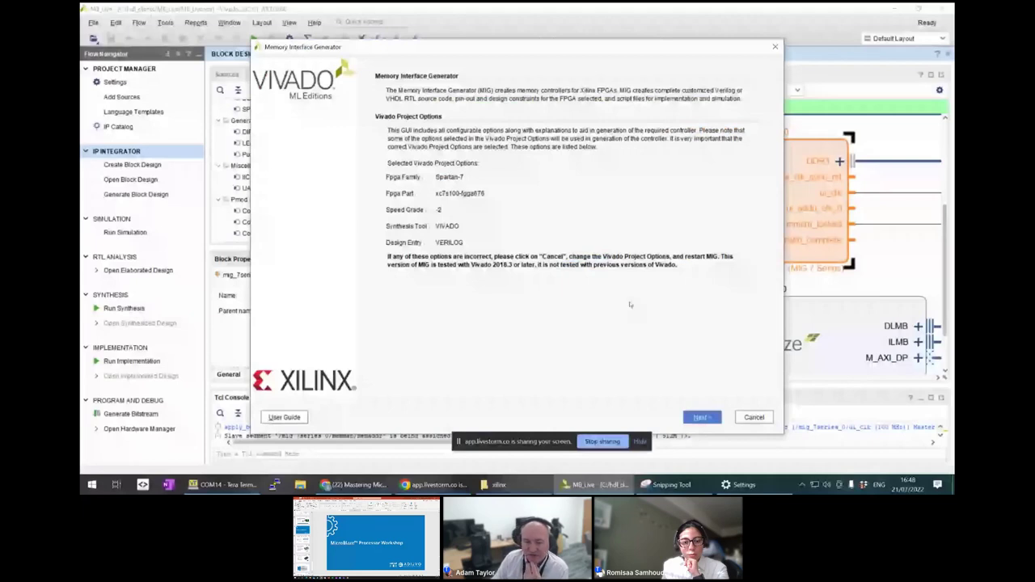
click(702, 417)
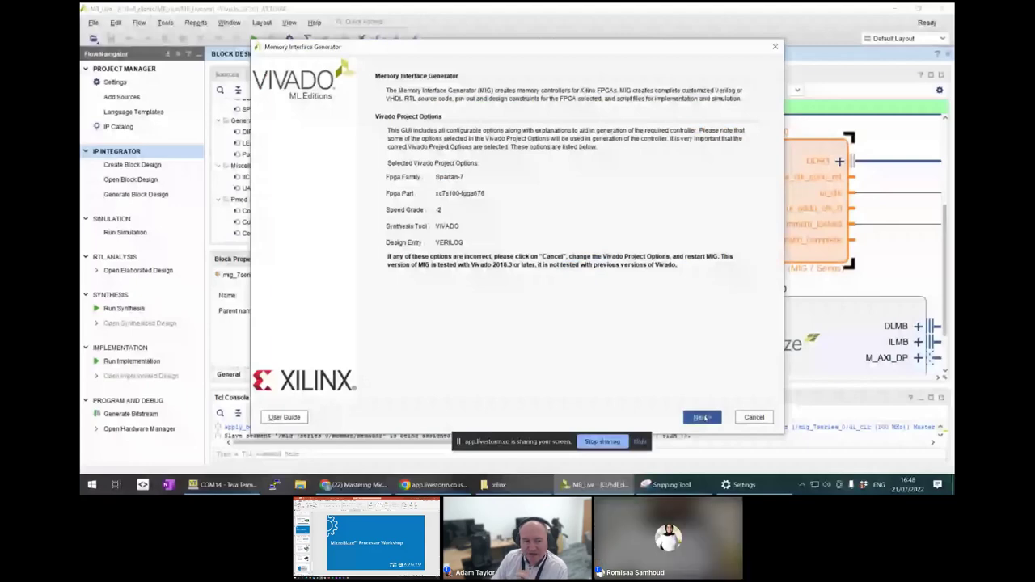
click(701, 418)
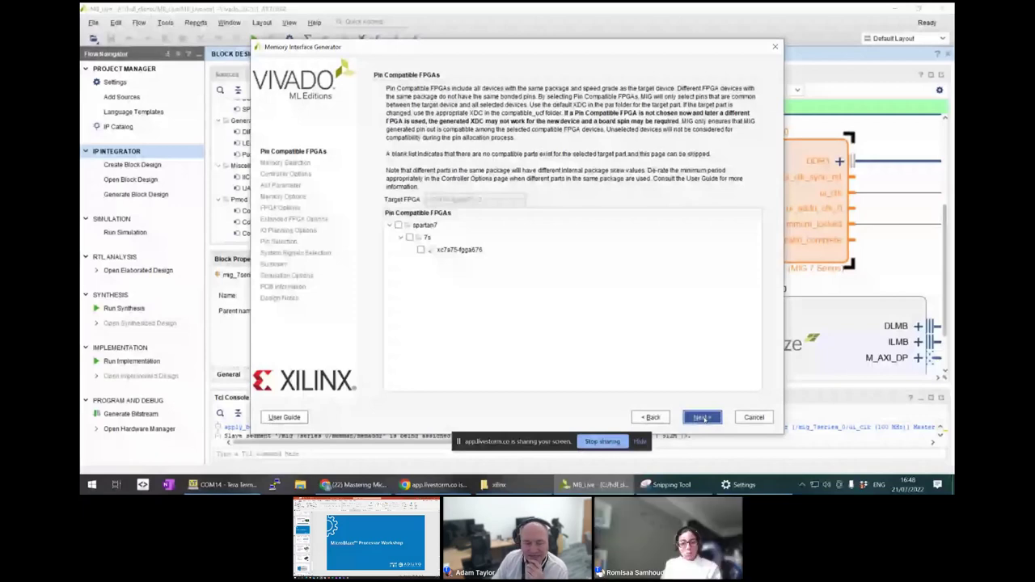
click(701, 417)
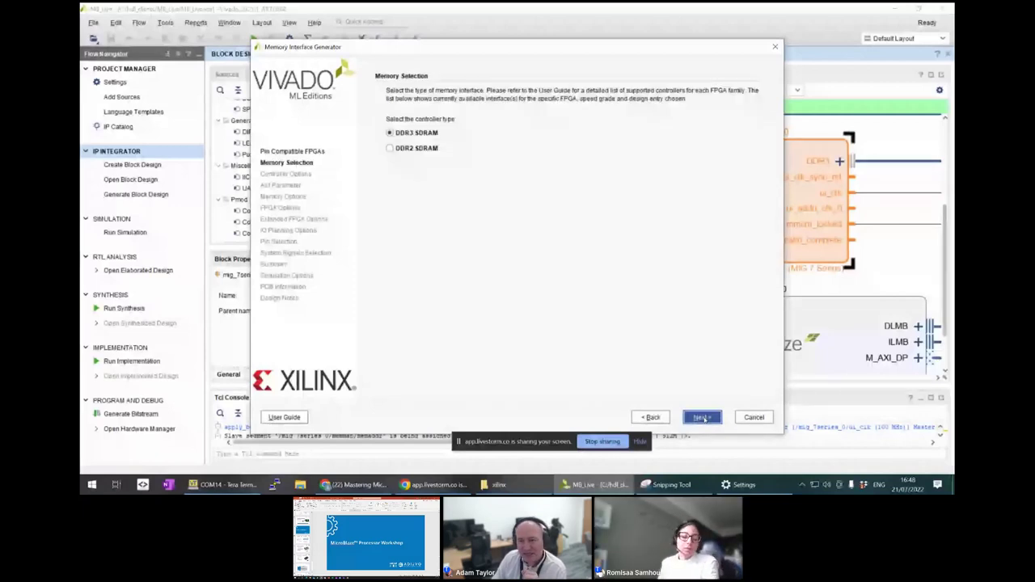
click(701, 418)
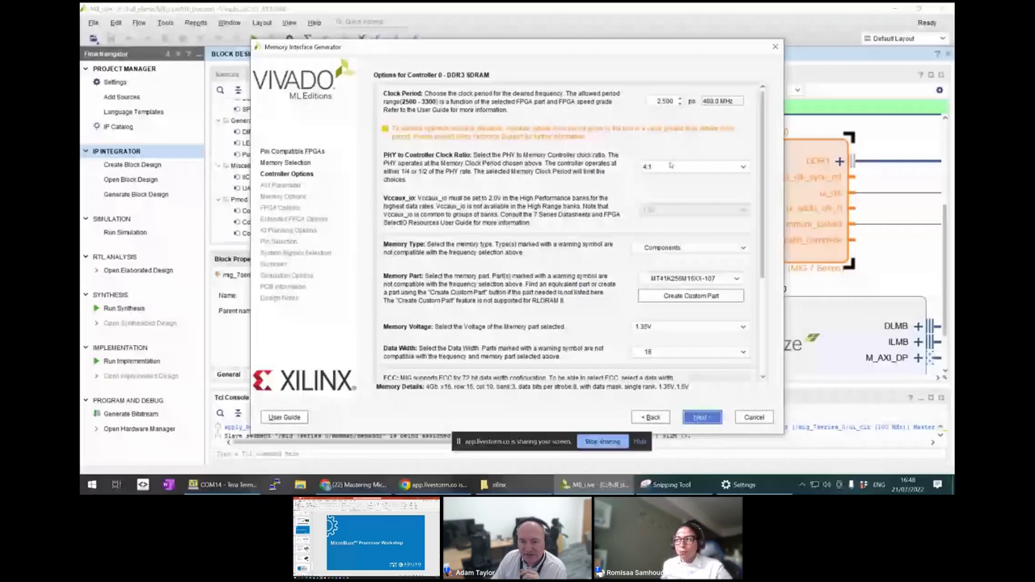
scroll(605, 293, down, 3)
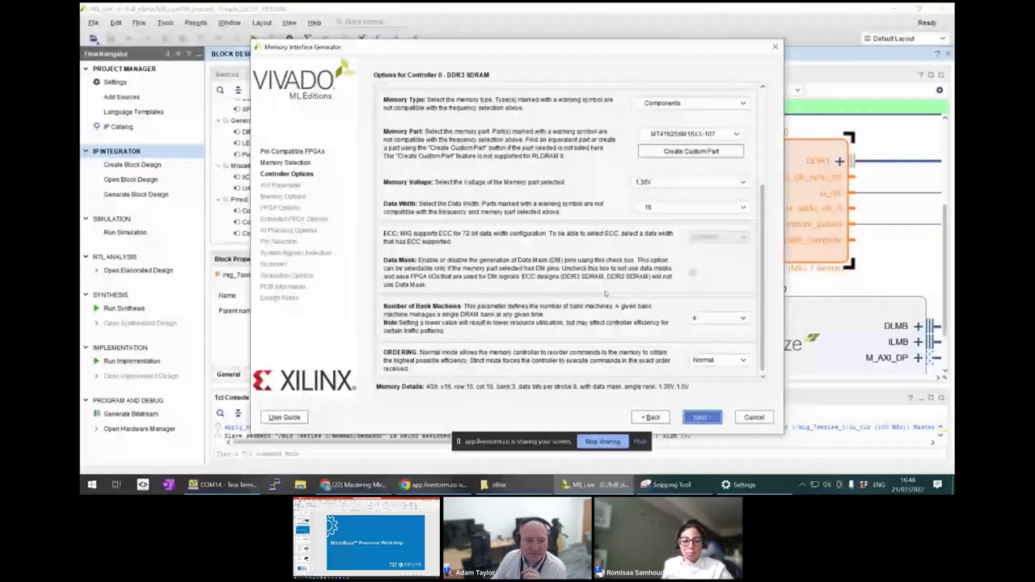
key(Return)
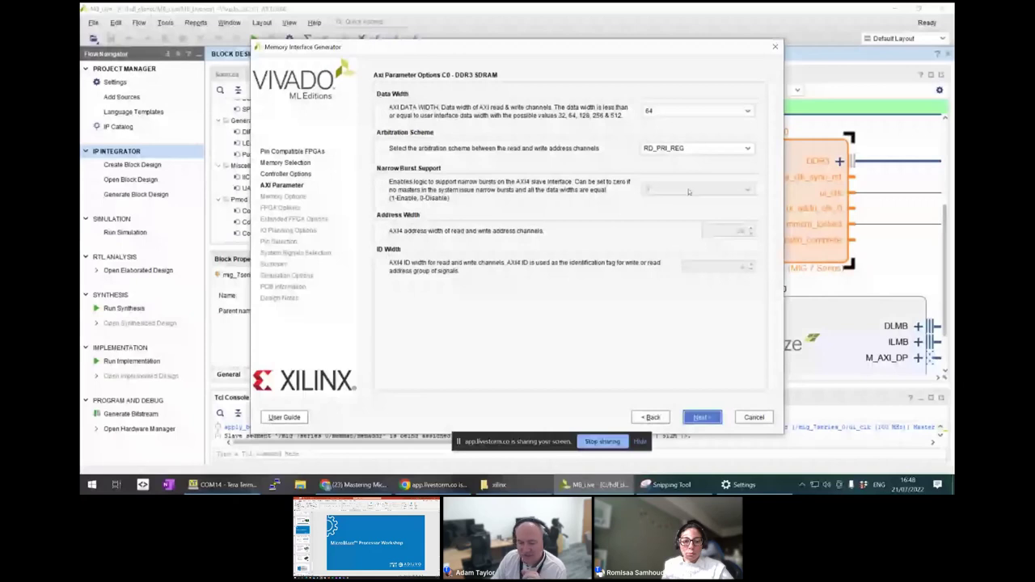
- Keep the AXI parameters and memory options, and set the memory controller's System Reset Polarity to ACTIVE HIGH
click(699, 417)
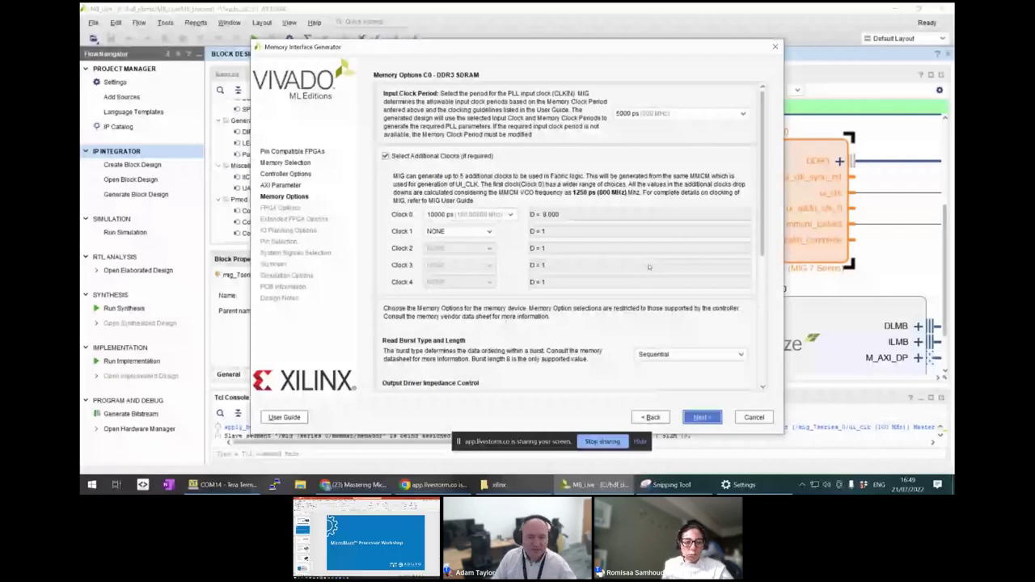
scroll(638, 259, down, 3)
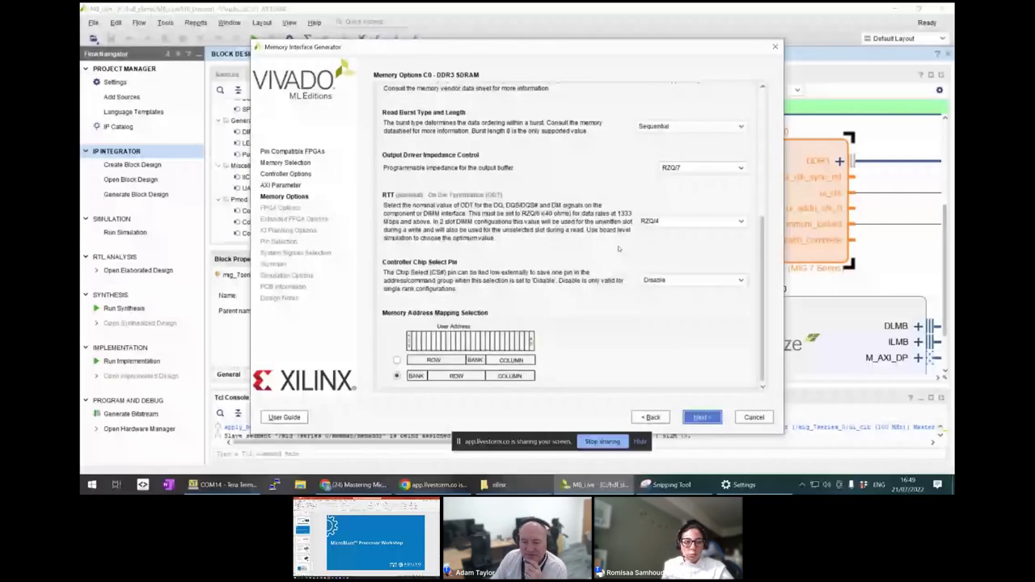
scroll(619, 250, up, 3)
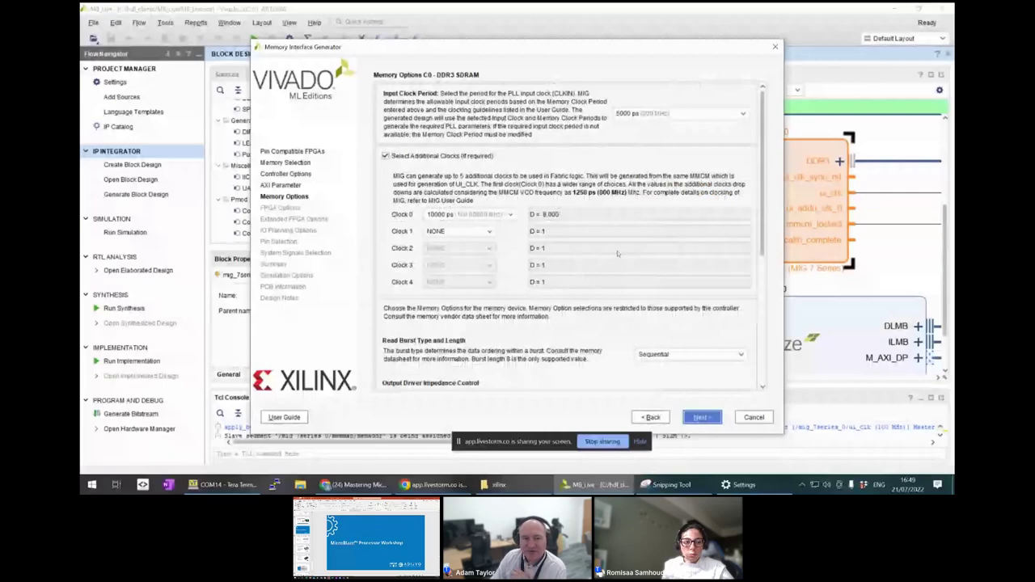
scroll(617, 253, down, 5)
key(Return)
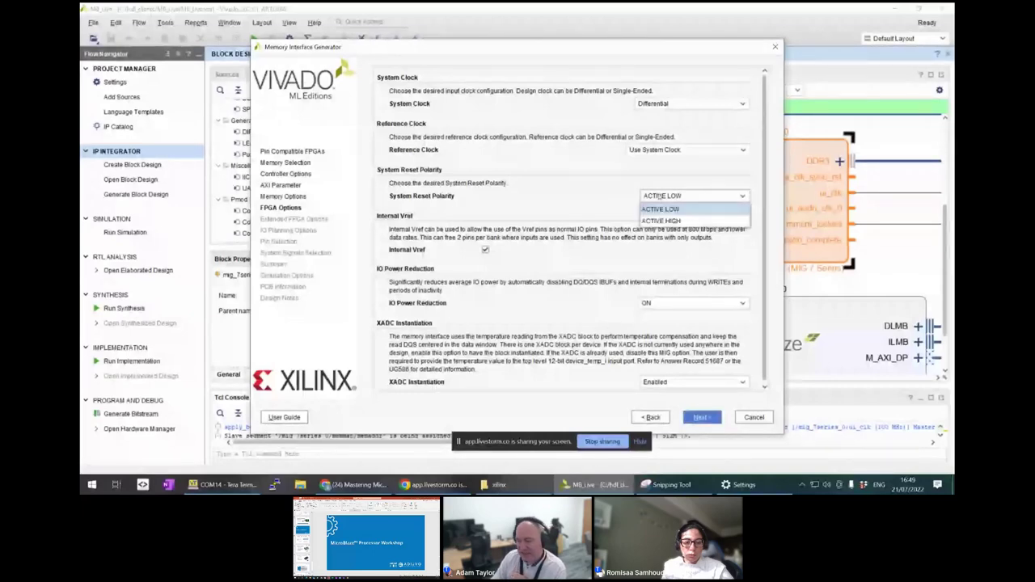
click(660, 220)
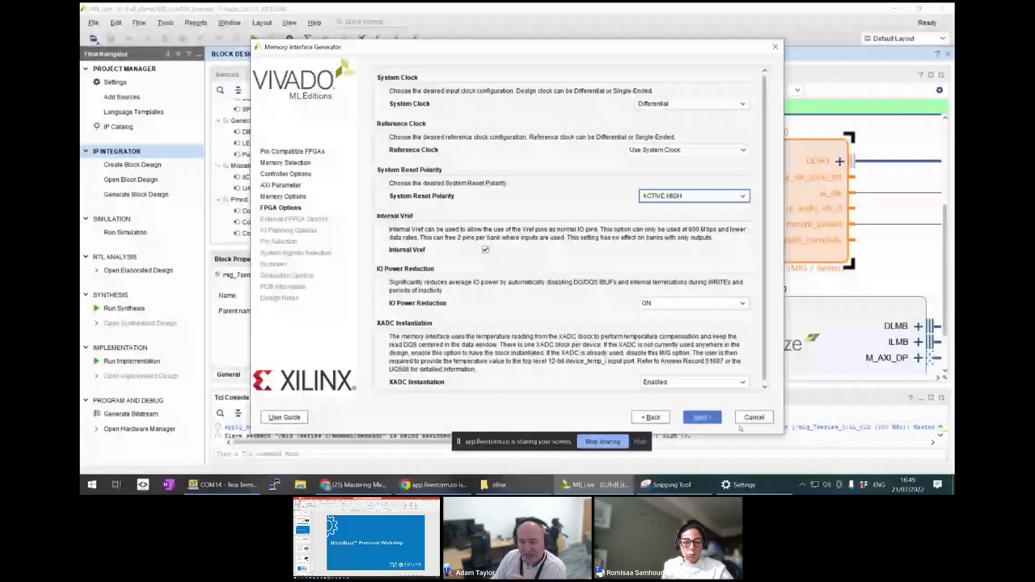
- Keep the extended FPGA options and the Fixed Pin Out mode, and validate the DDR3 pin selection
click(700, 417)
click(702, 417)
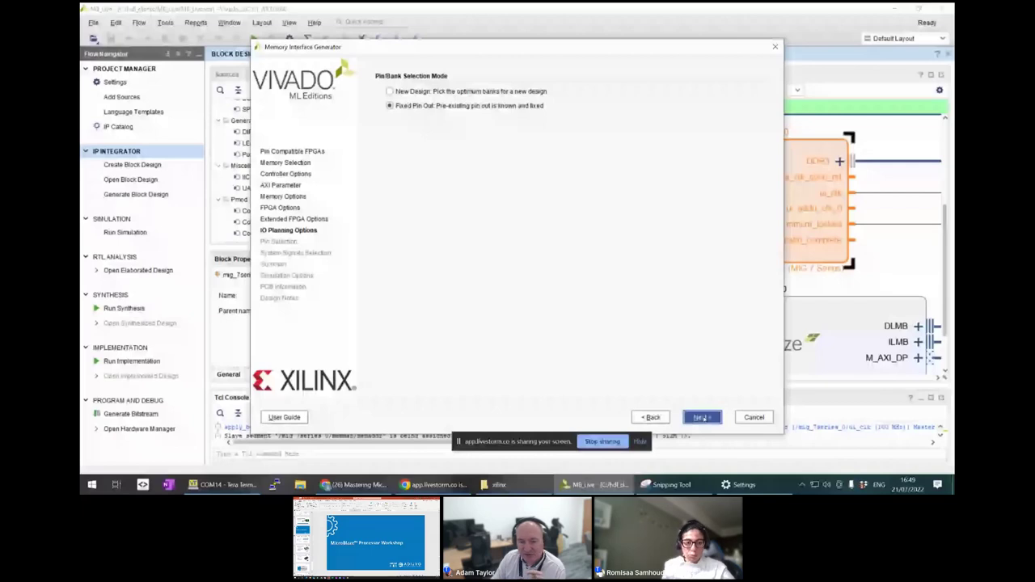
click(702, 417)
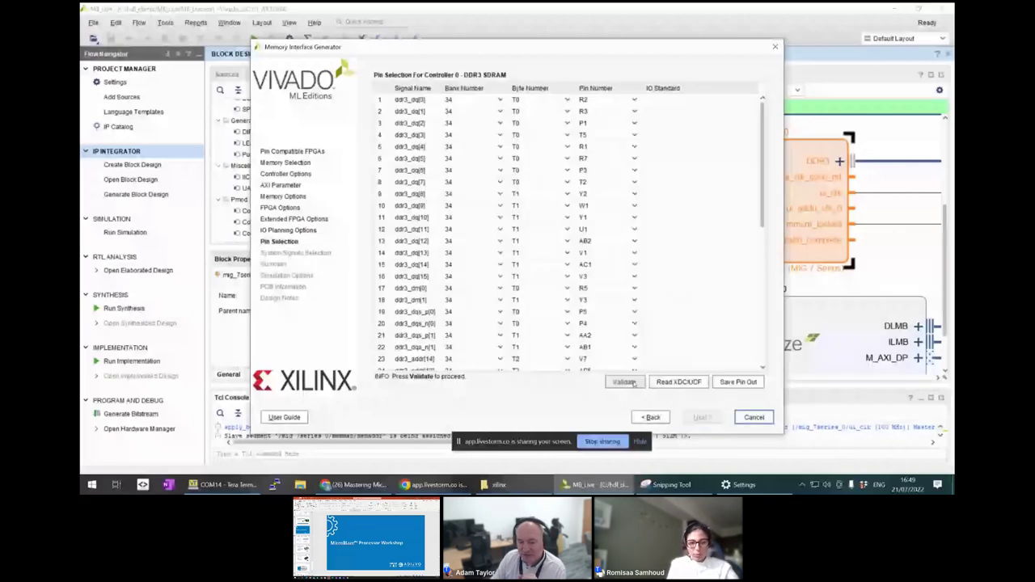
click(634, 384)
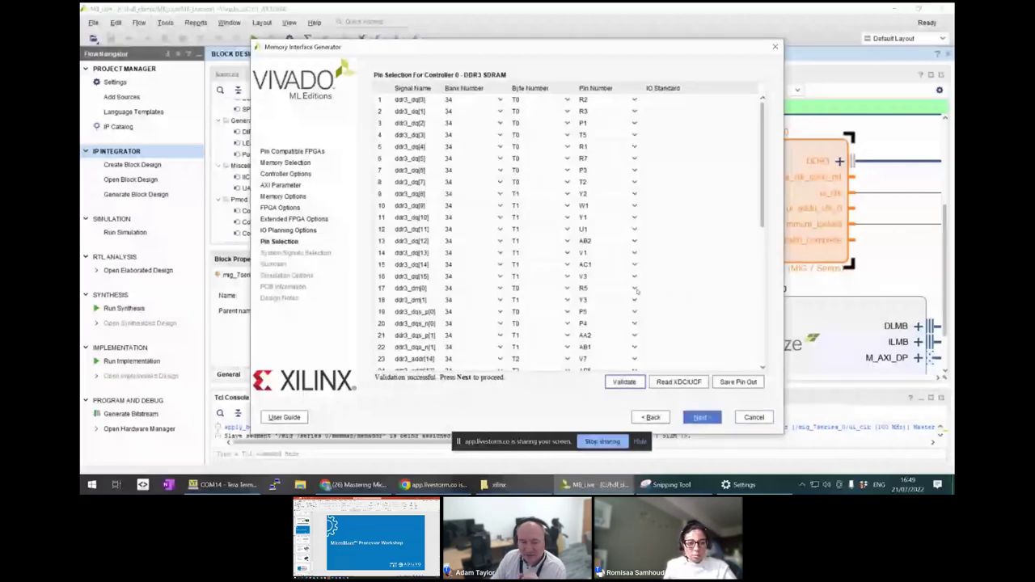
- Keep the system signal selection, accept the Micron simulation model license and complete the remaining memory controller configuration pages
key(Return)
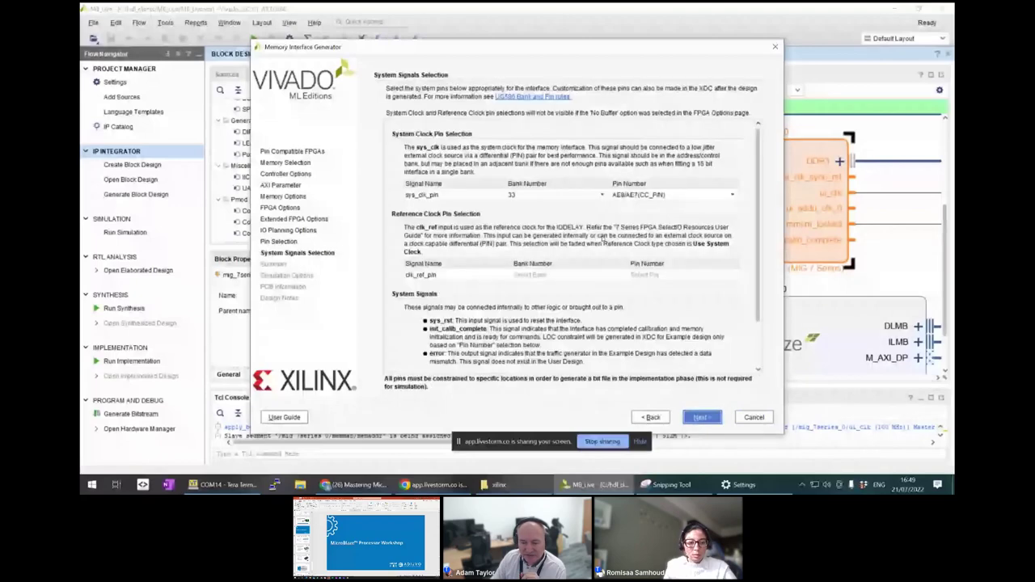
key(Return)
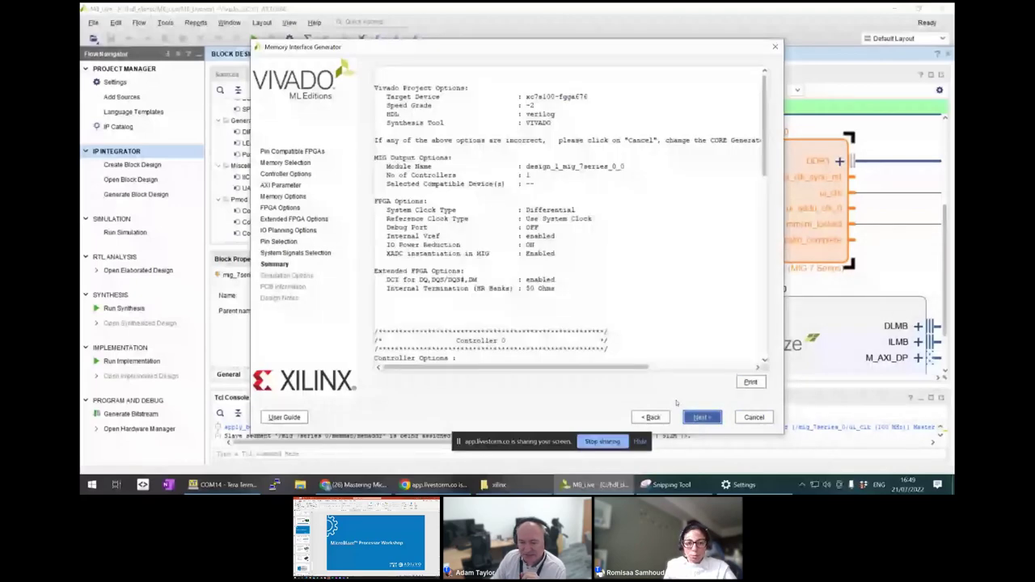
key(Return)
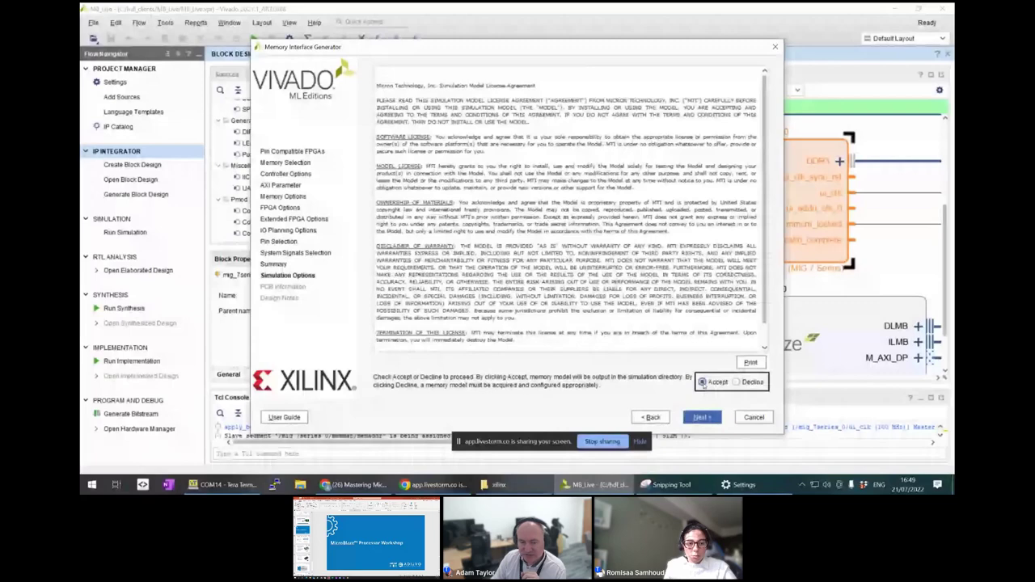
key(Return)
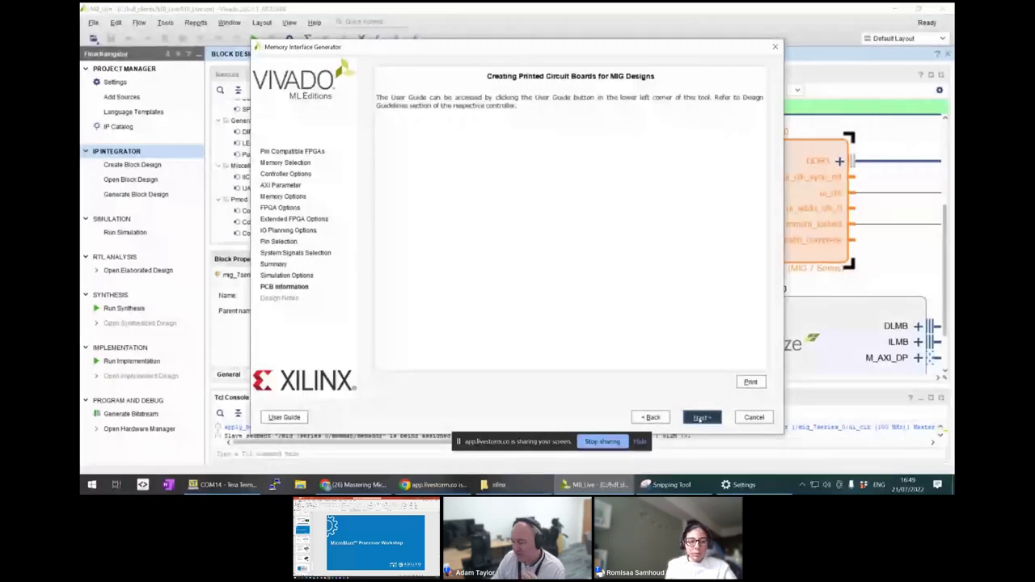
click(700, 418)
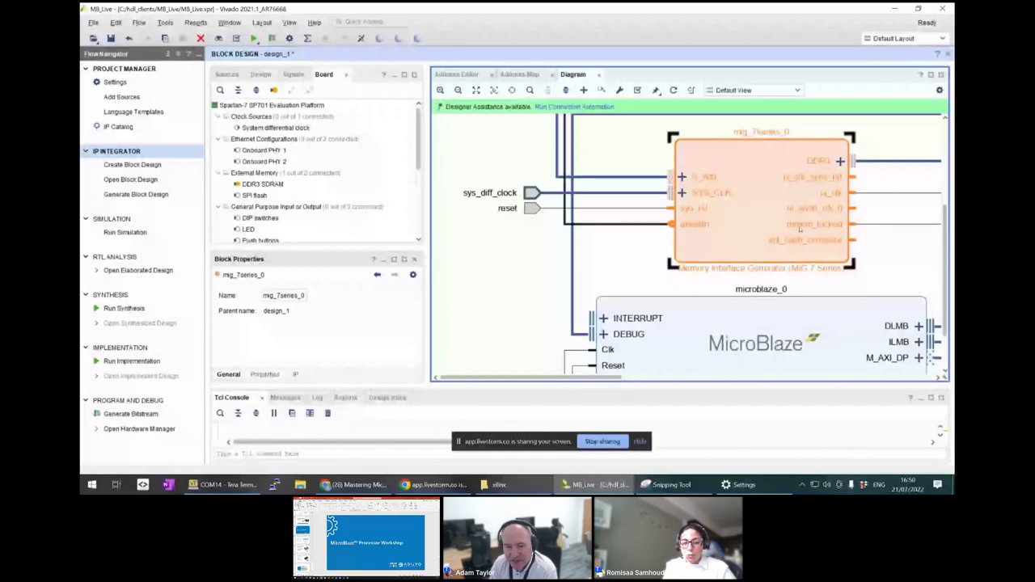
- Check the external reset port's polarity against the reconfigured sys_rst pin and review the whole block diagram
click(630, 250)
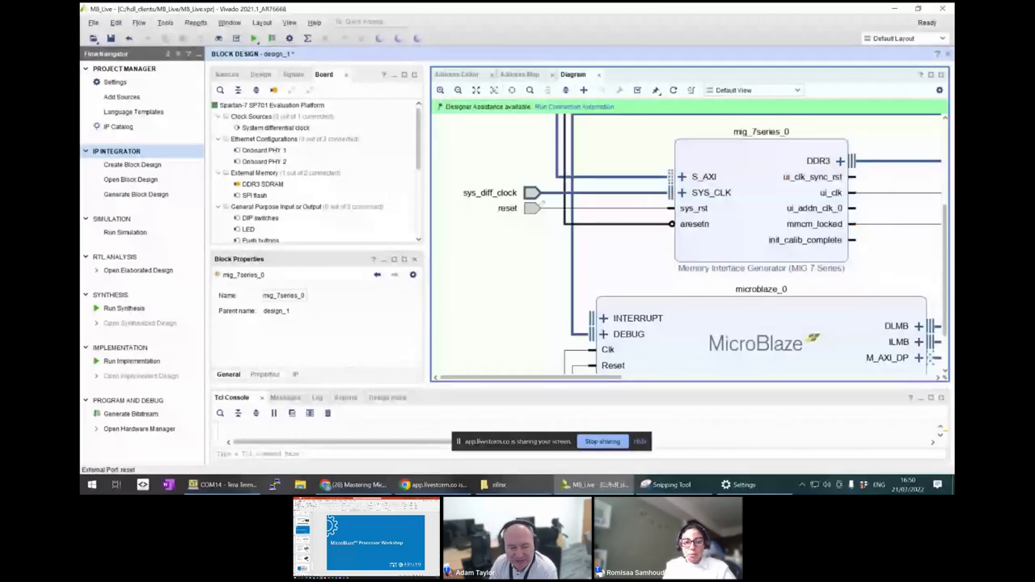
click(532, 208)
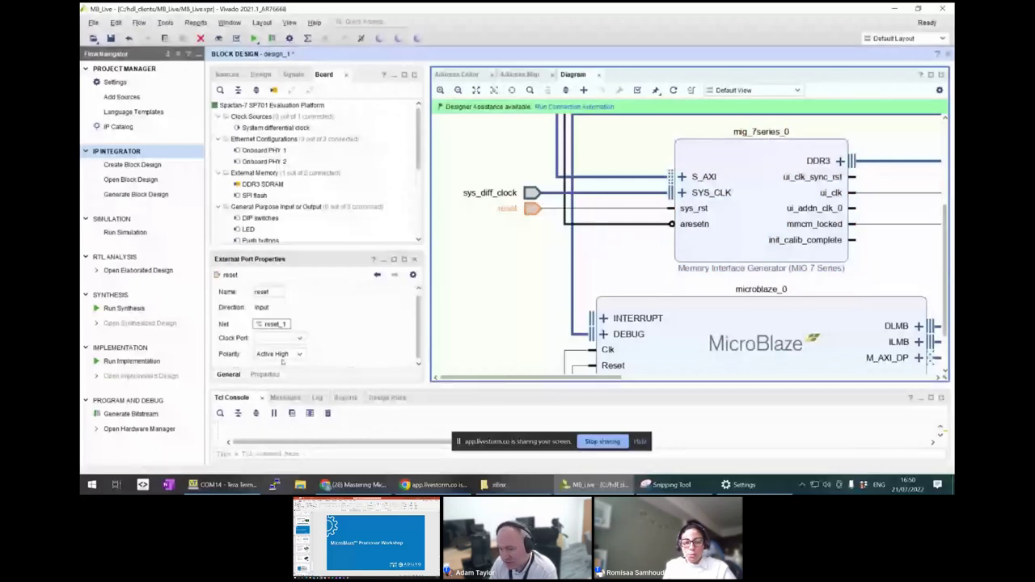
click(626, 260)
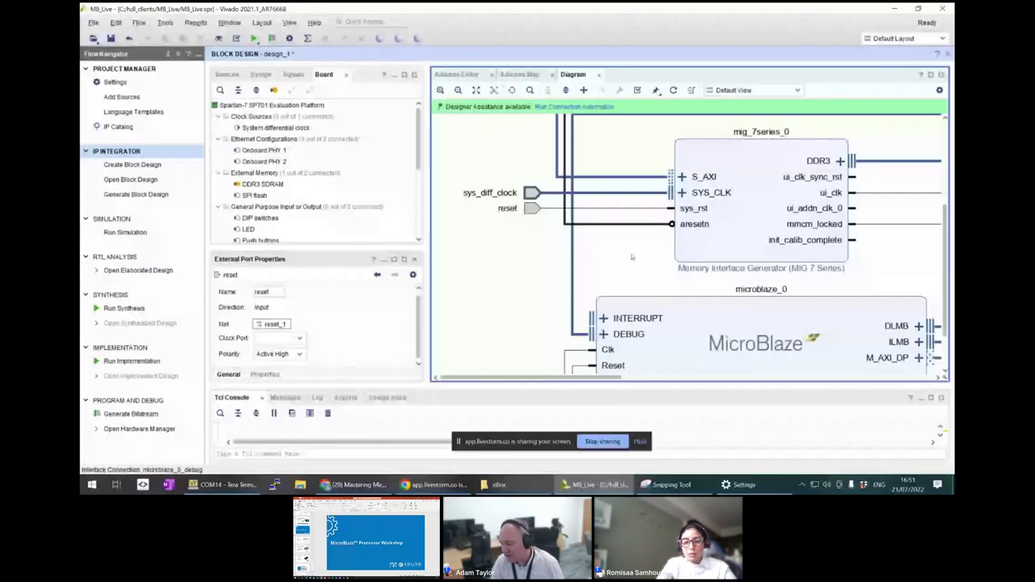
scroll(632, 257, down, 5)
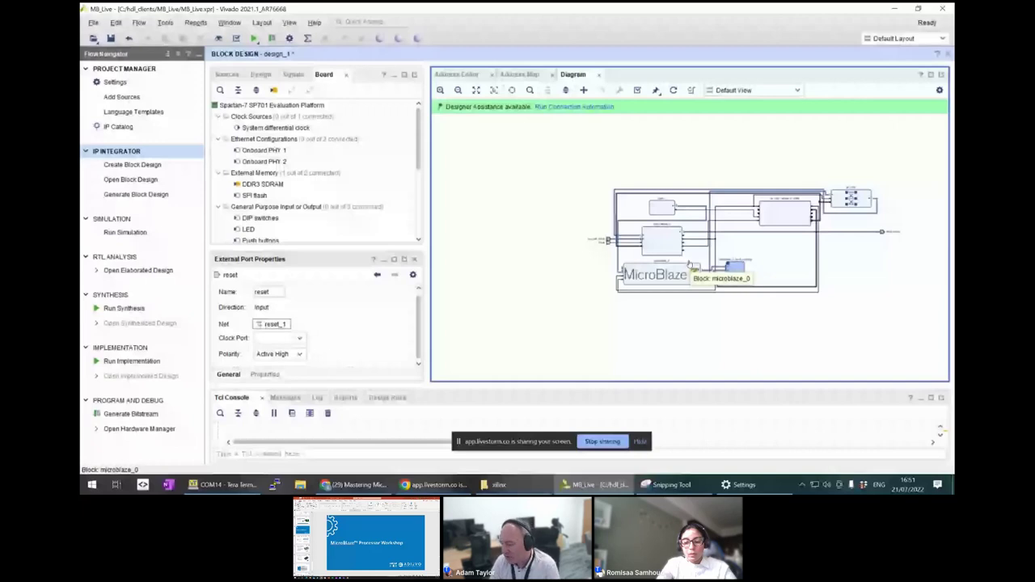
scroll(823, 249, up, 2)
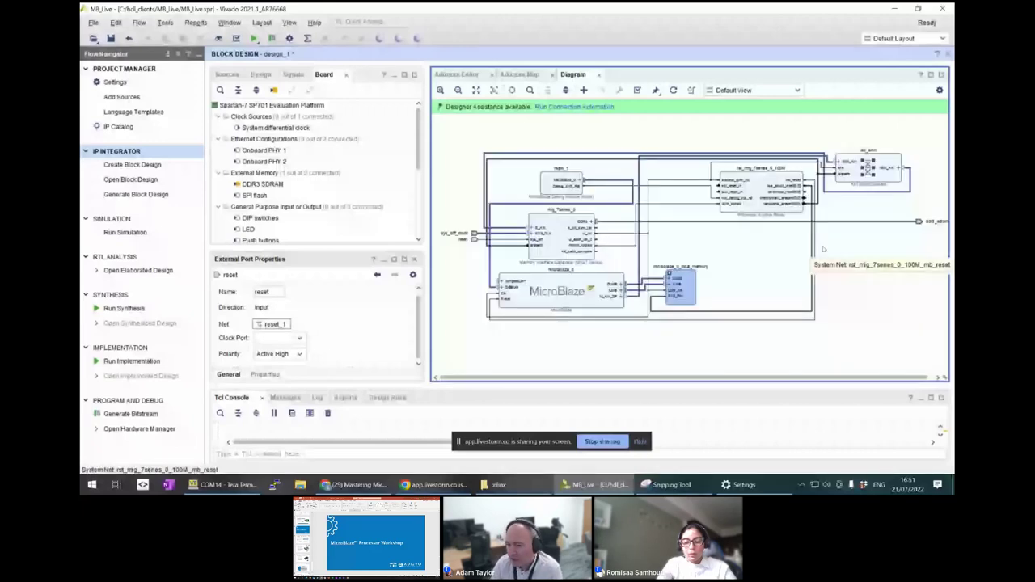
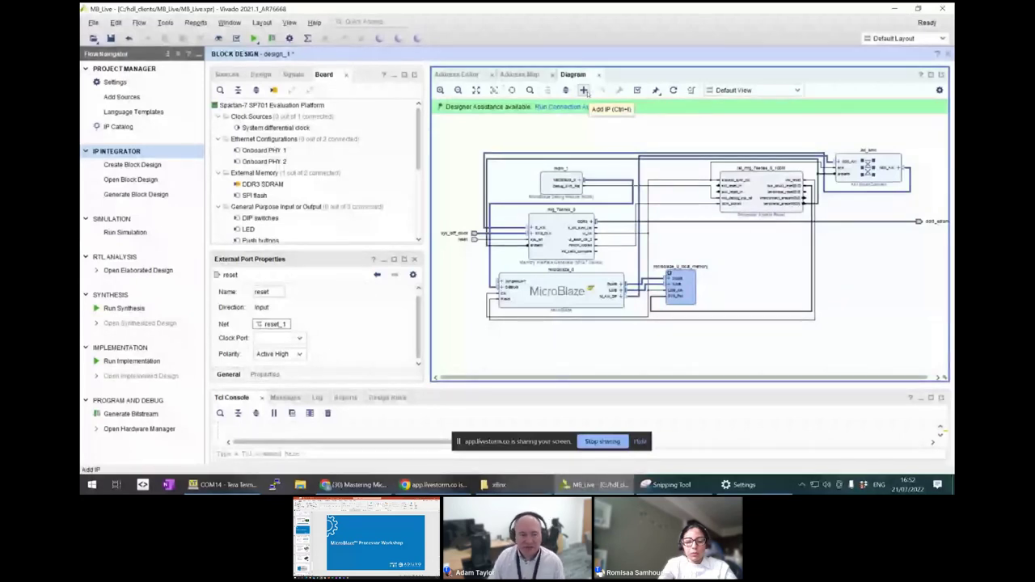
- Search the IP catalog for "timer" and add an AXI Timer to the block design
click(584, 90)
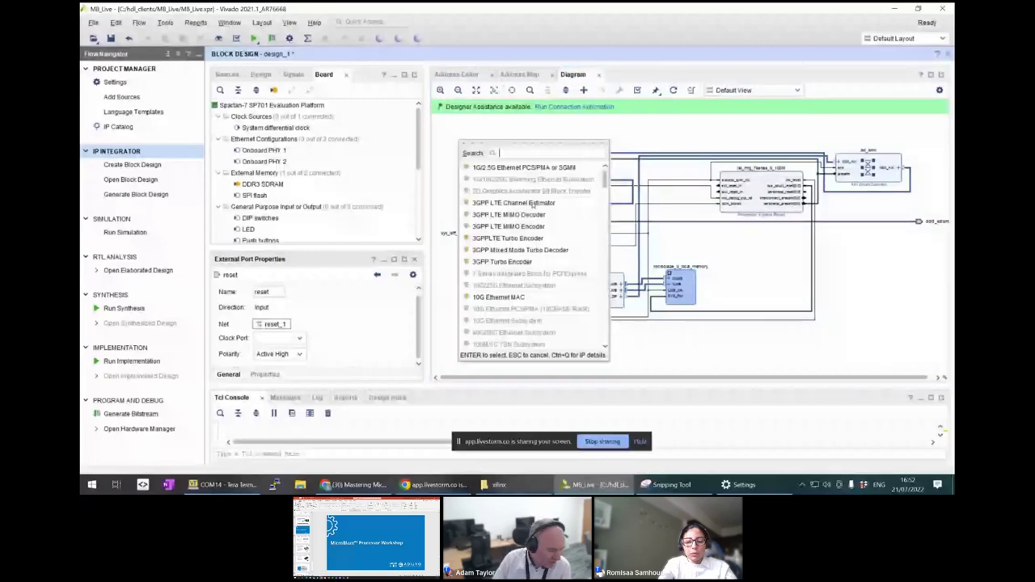
text(timer)
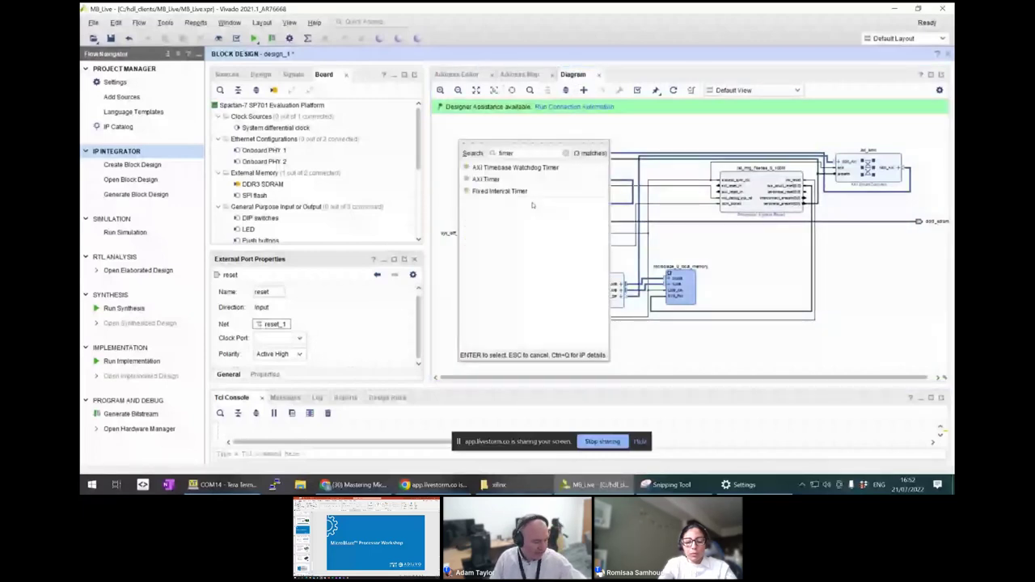
double_click(494, 182)
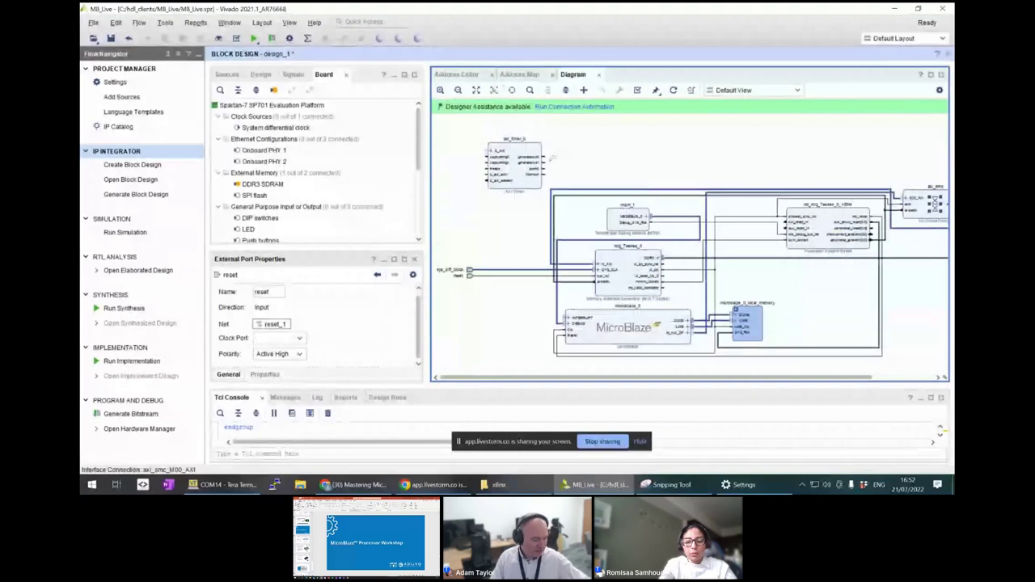
- Review the AXI Timer's configuration options and close them without changes
double_click(512, 151)
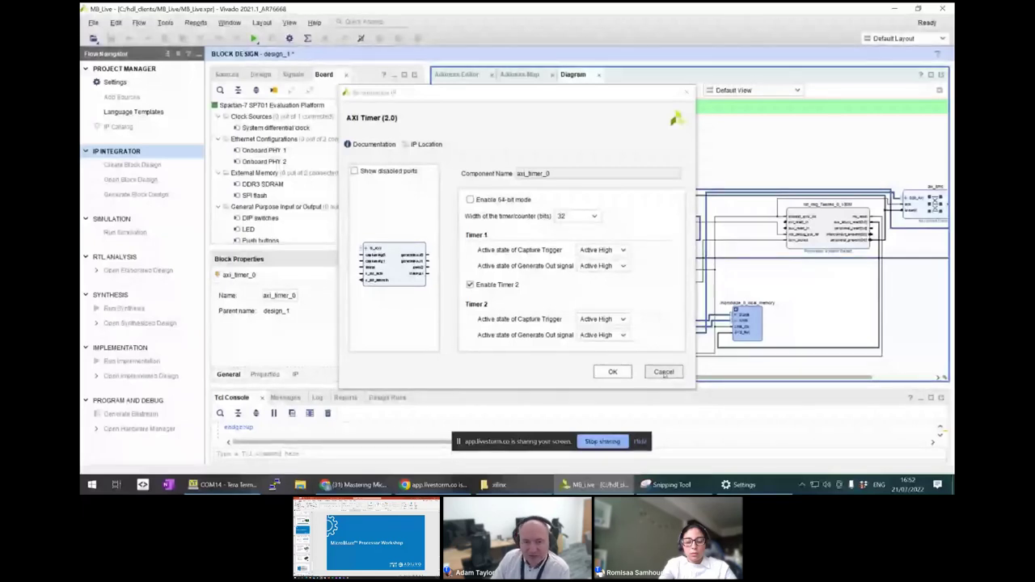
click(664, 373)
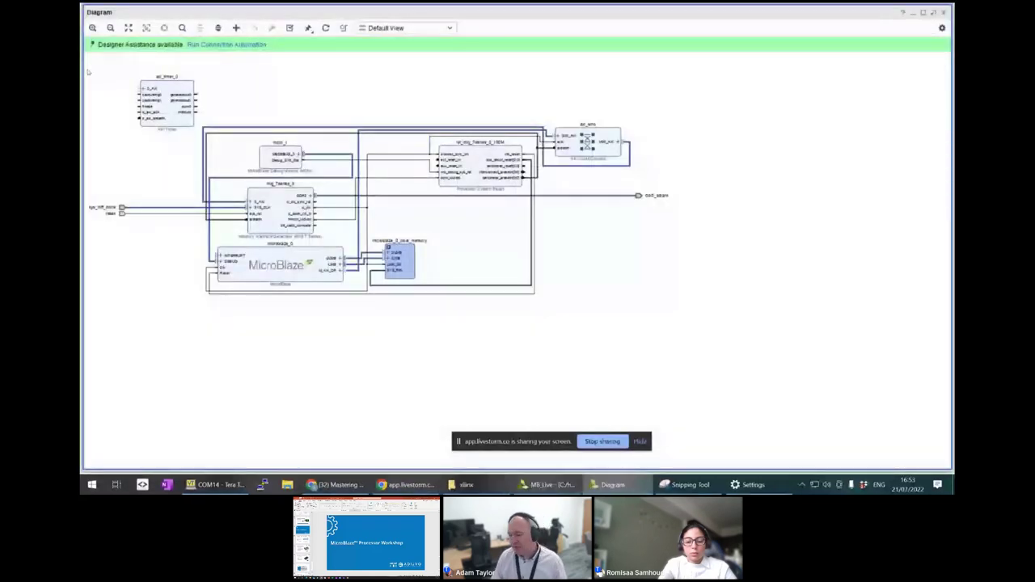
- Run connection automation for only the S_AXI interface of axi_timer_0 and regenerate the diagram layout
click(128, 28)
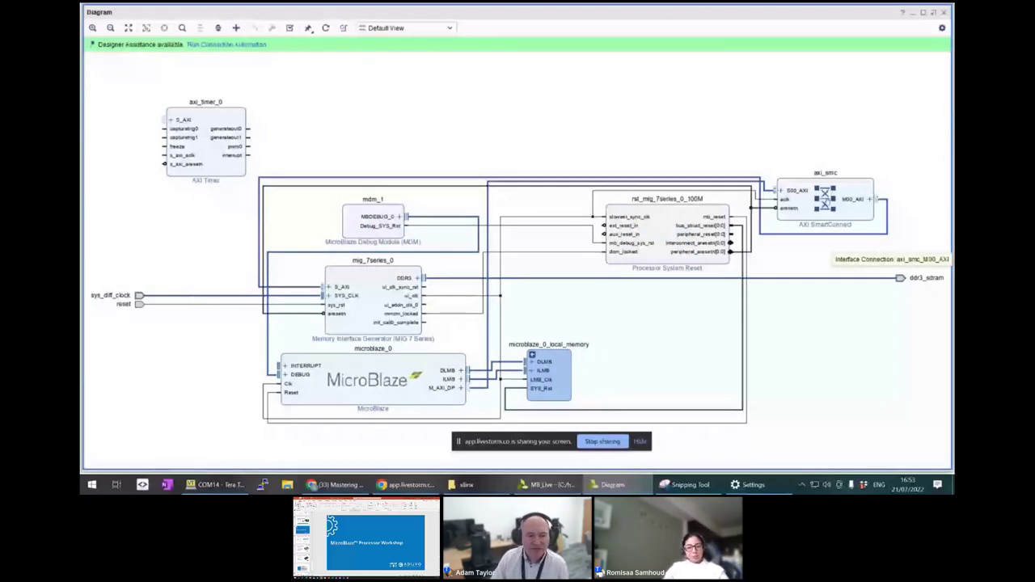
click(227, 44)
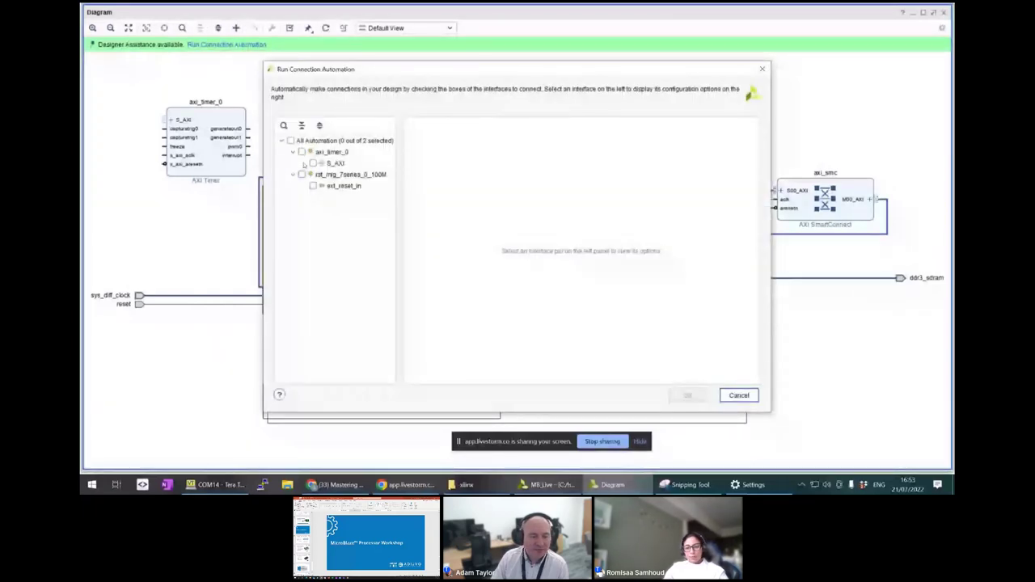
click(313, 162)
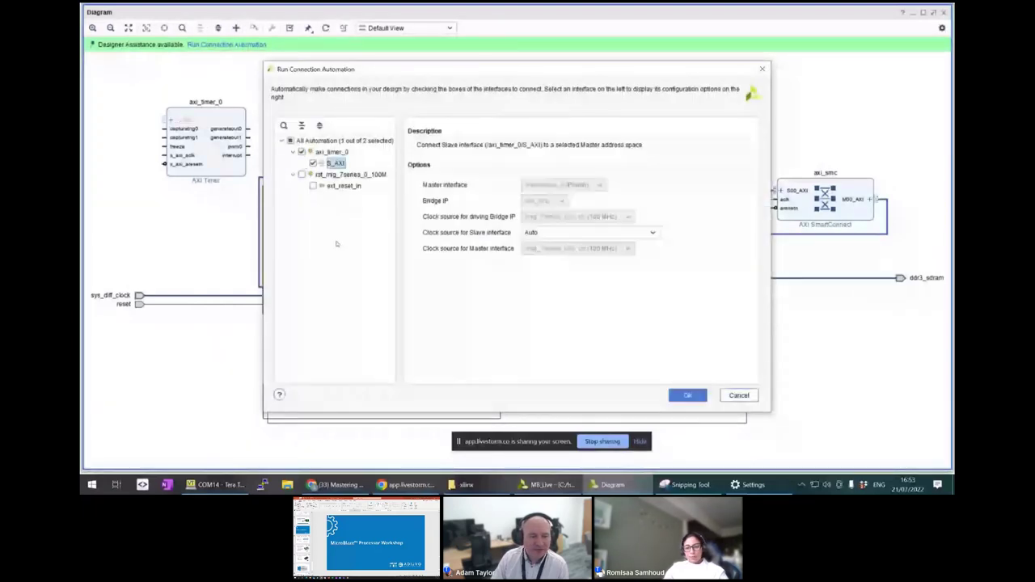
click(687, 395)
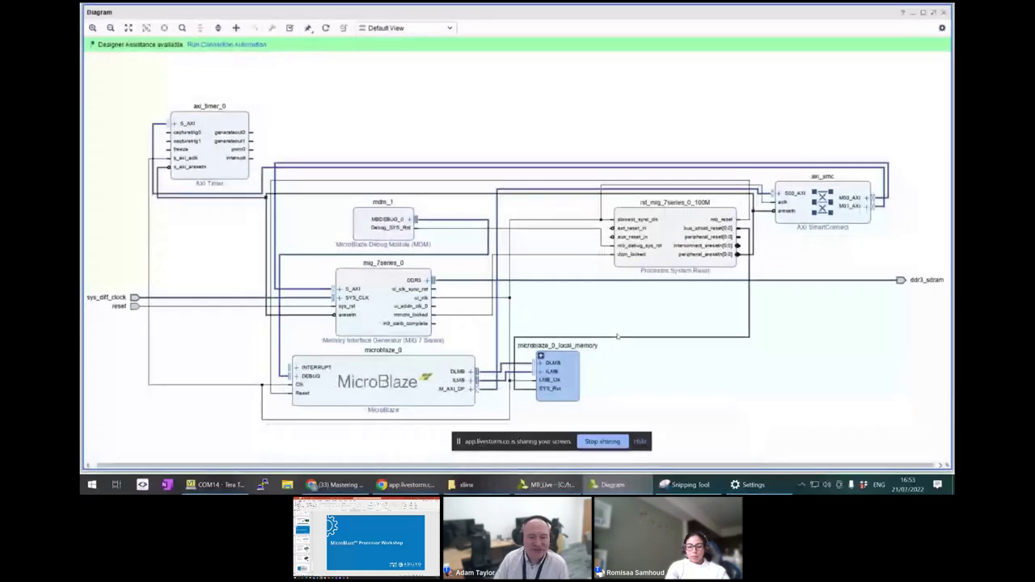
click(326, 28)
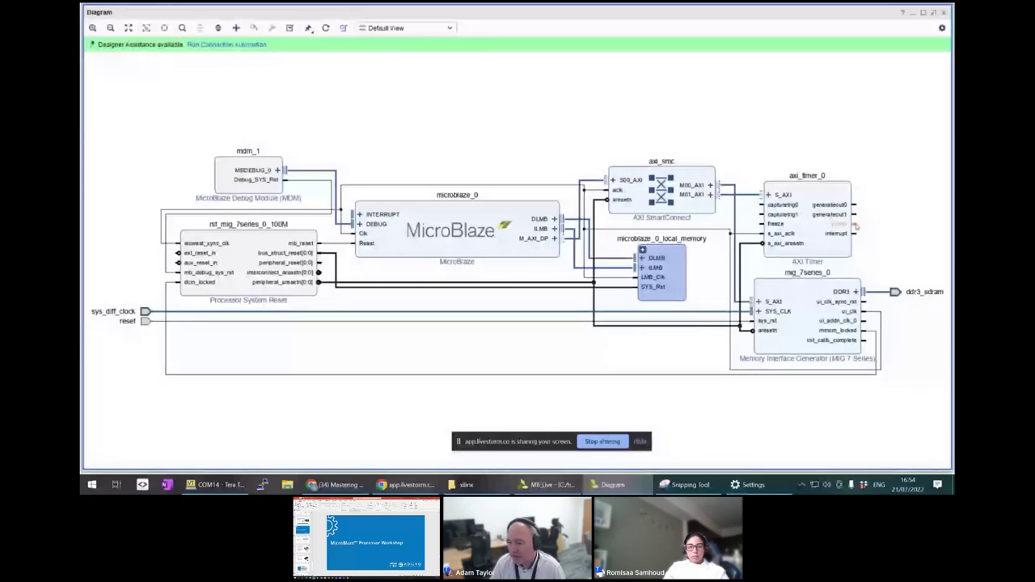
- Make the AXI Timer's pwm0 output external and rename the new port to pwm
right_click(855, 227)
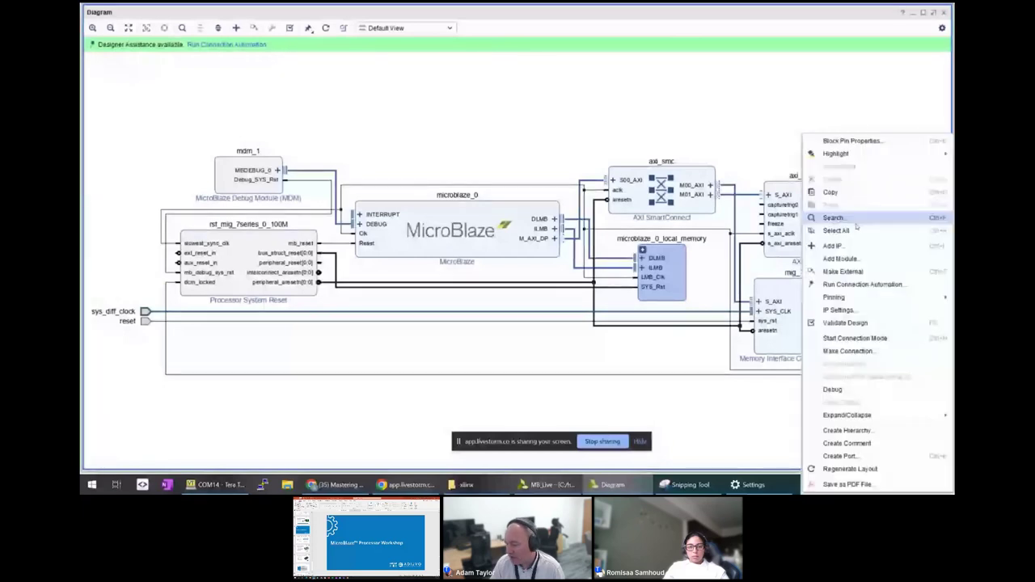
click(864, 273)
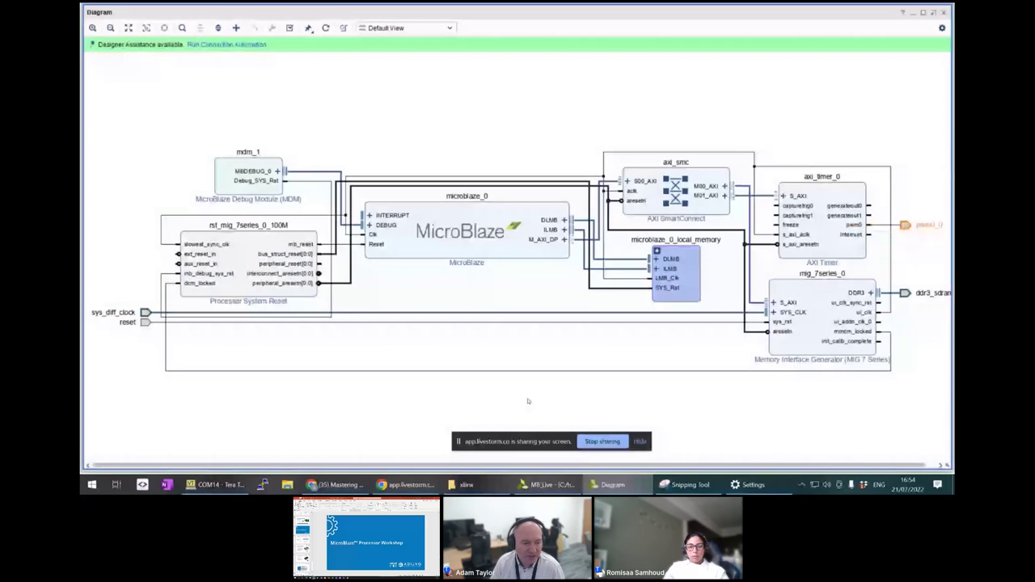
key(alt+Tab)
click(266, 296)
click(266, 296)
key(BackSpace)
key(BackSpace)
key(BackSpace)
key(Return)
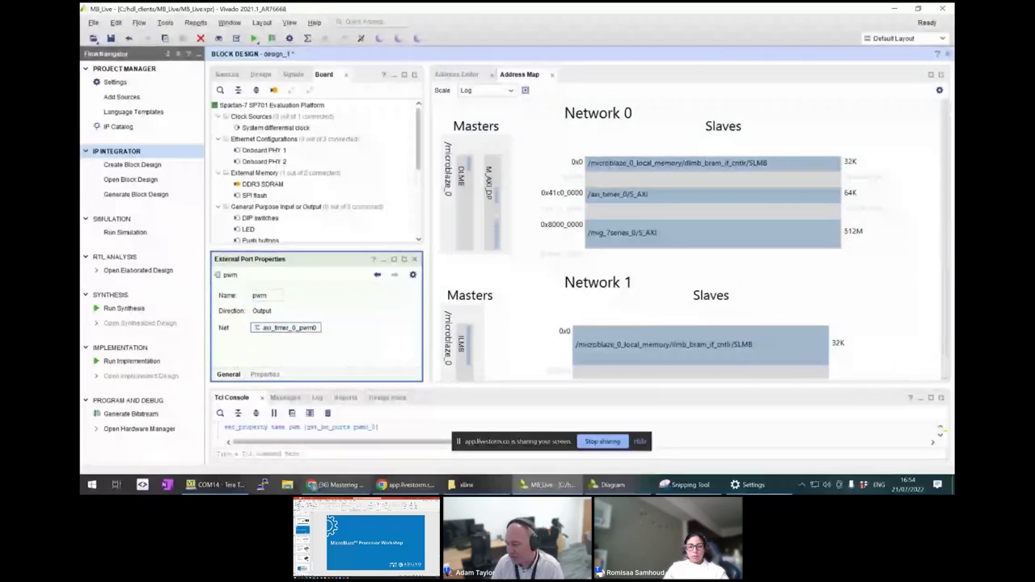
click(627, 485)
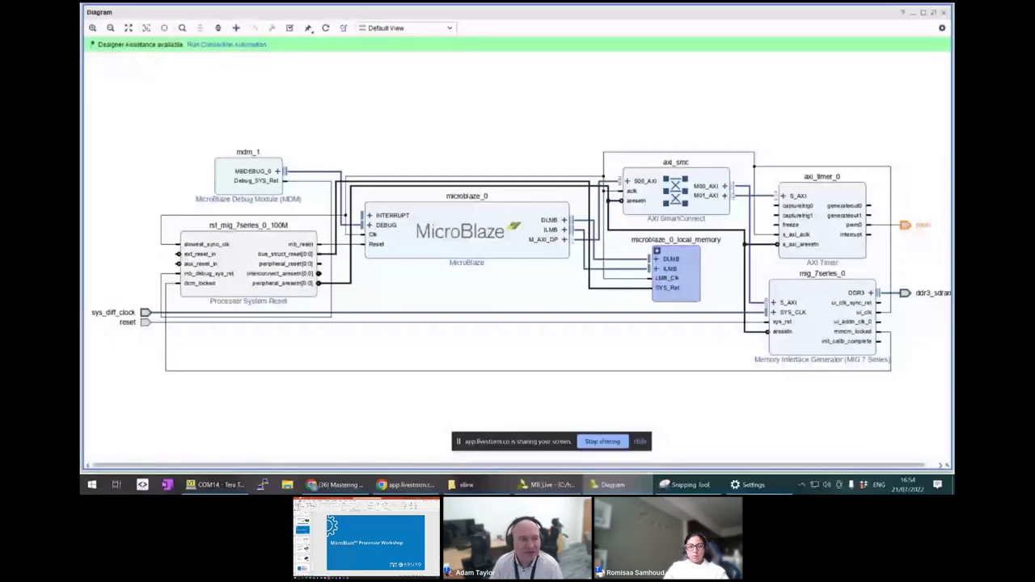
- Connect the Processor System Reset's ext_reset_in pin manually to the external reset port's net instead of using connection automation
click(234, 44)
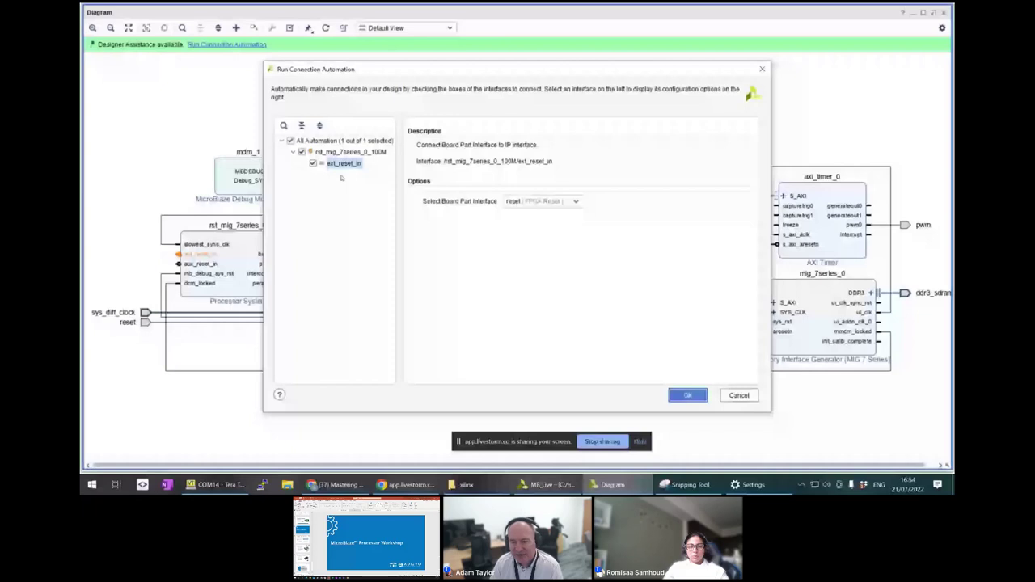
click(738, 397)
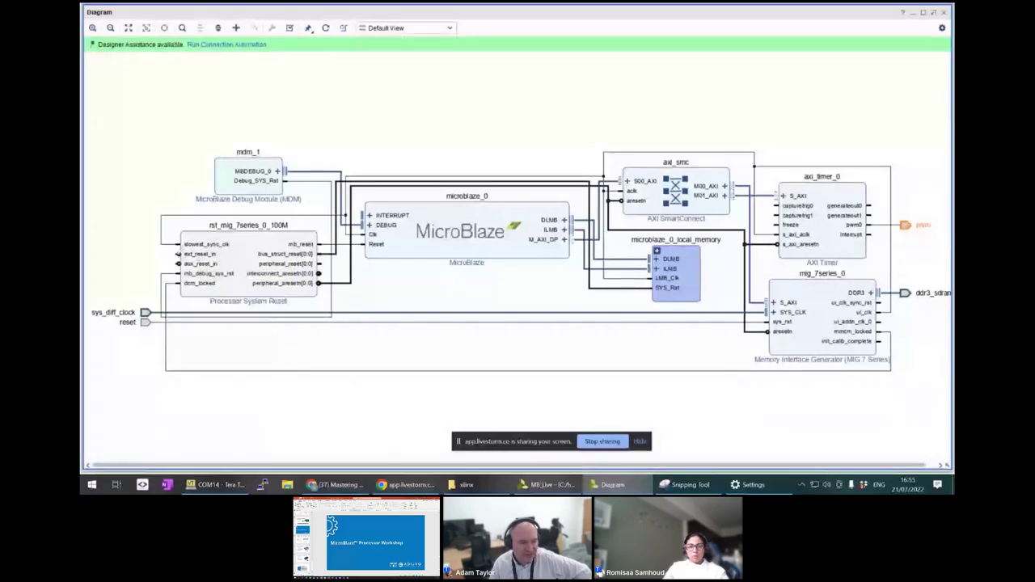
drag(178, 253, 191, 322)
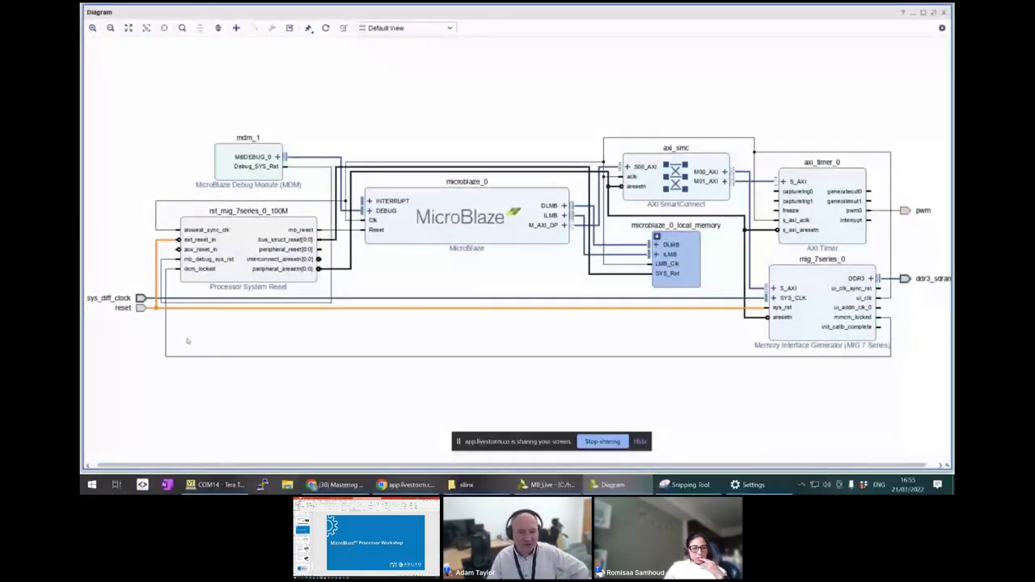
- Check the external reset logic level and active width in the Processor System Reset's basic settings and keep them
click(234, 240)
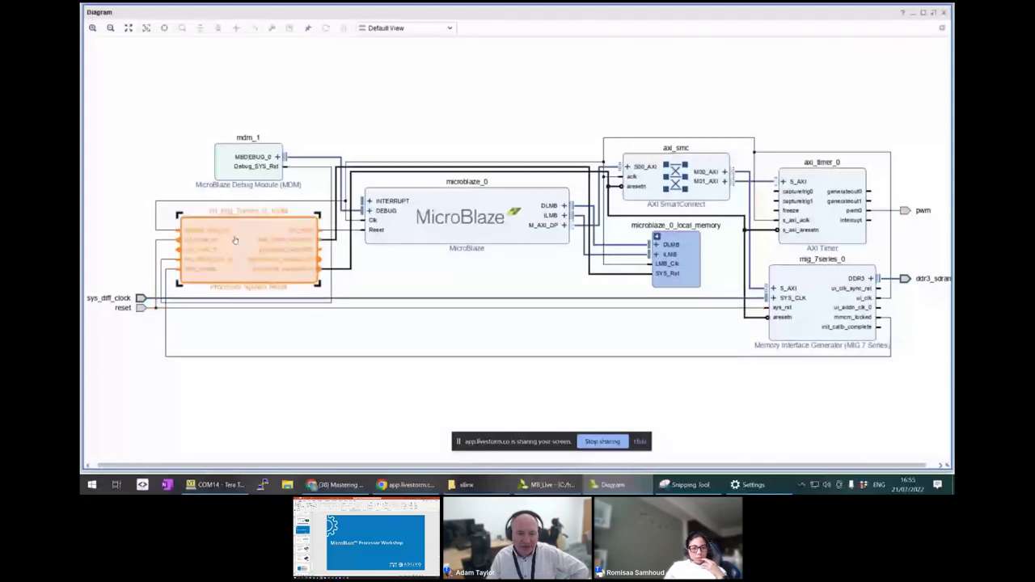
double_click(235, 240)
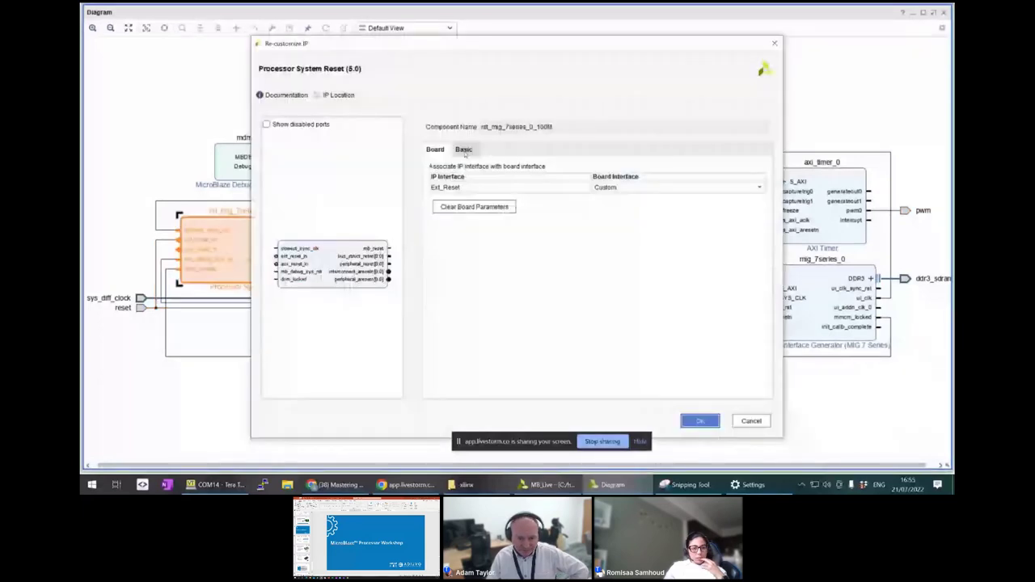
click(463, 150)
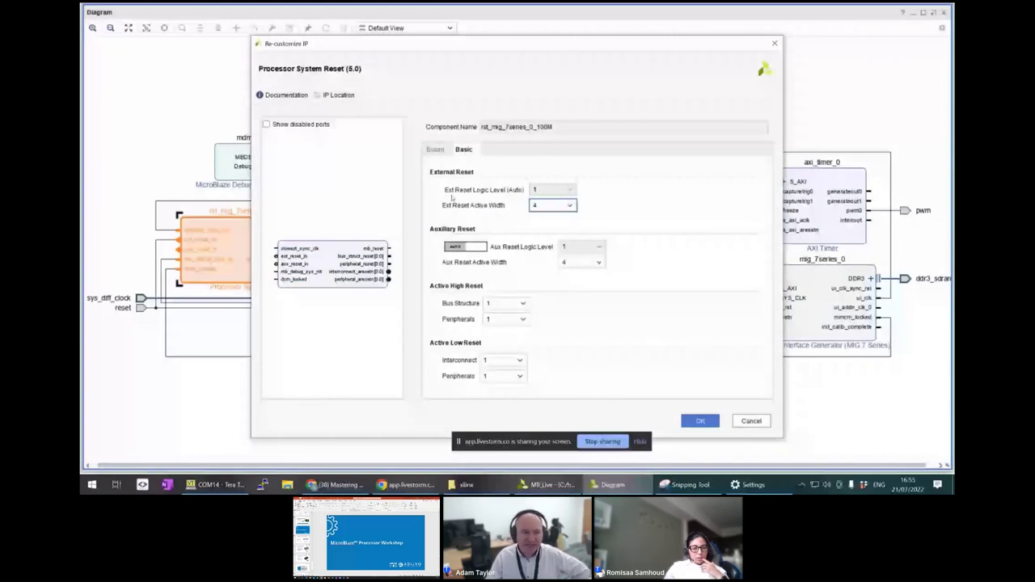
click(701, 421)
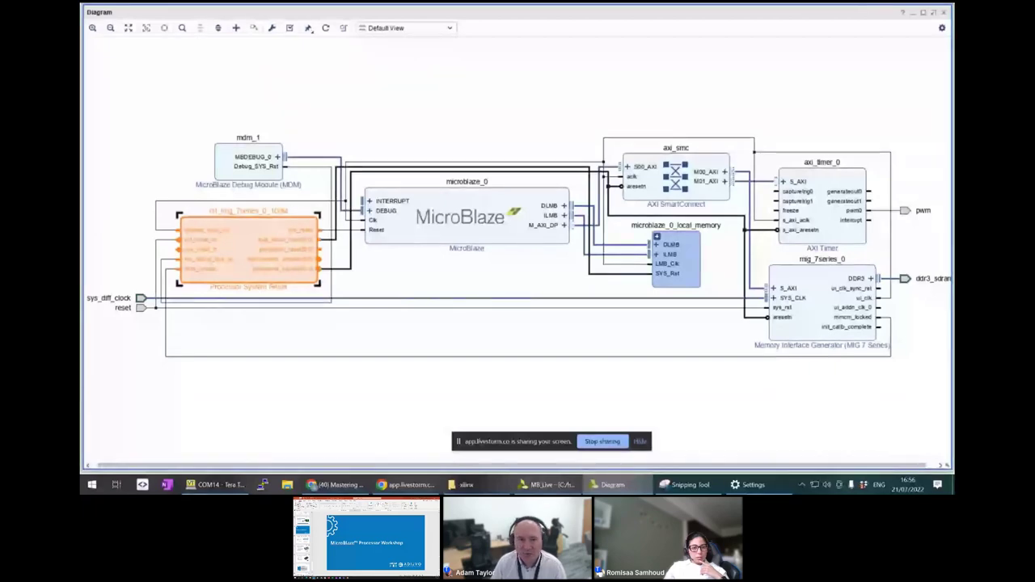
- Dock the diagram and add the board's UART component to the block design, accepting the automatically connected block
click(934, 14)
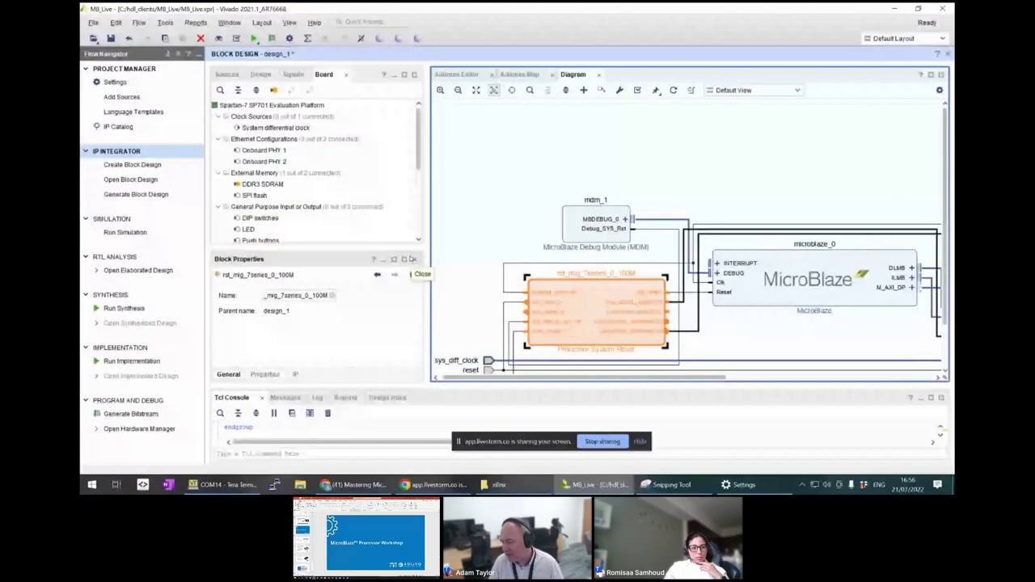
click(476, 89)
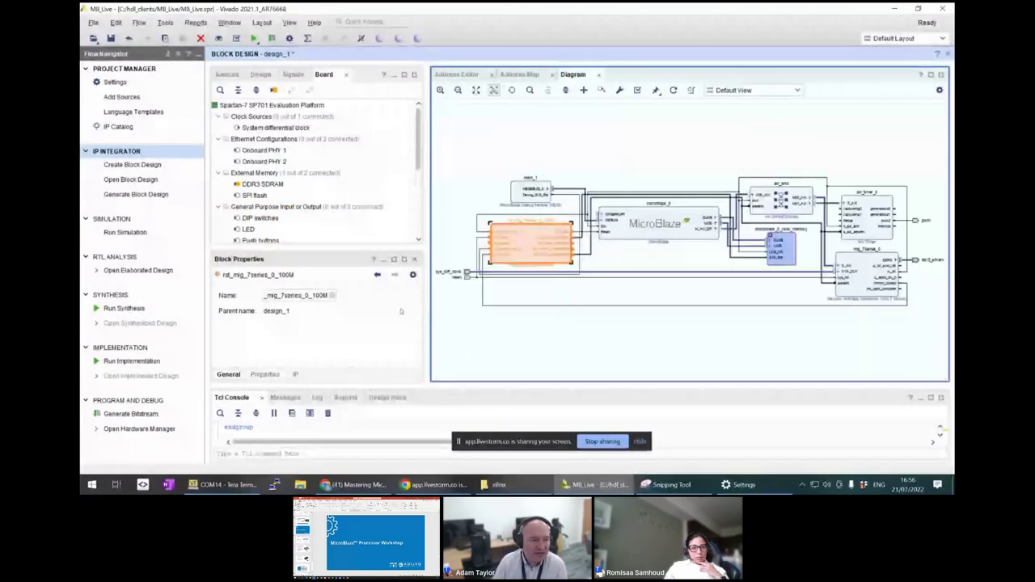
scroll(326, 228, down, 4)
scroll(326, 229, down, 1)
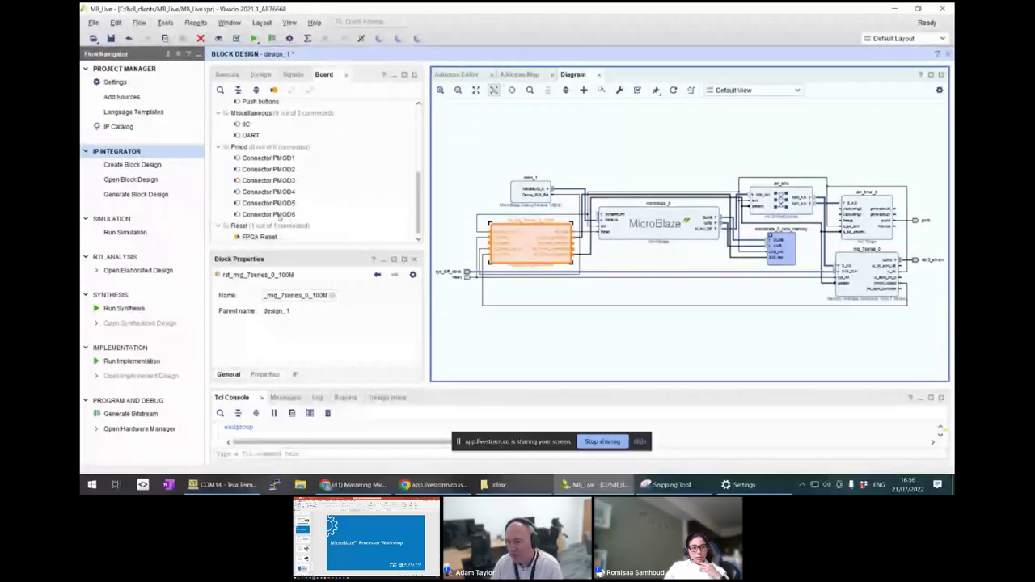
scroll(279, 216, up, 1)
click(250, 161)
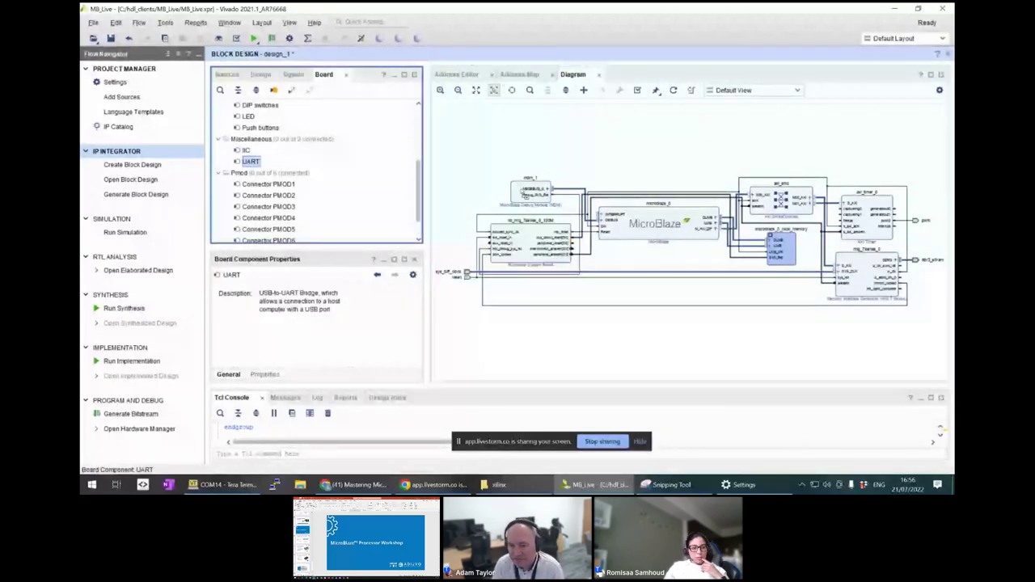
drag(523, 194, 715, 151)
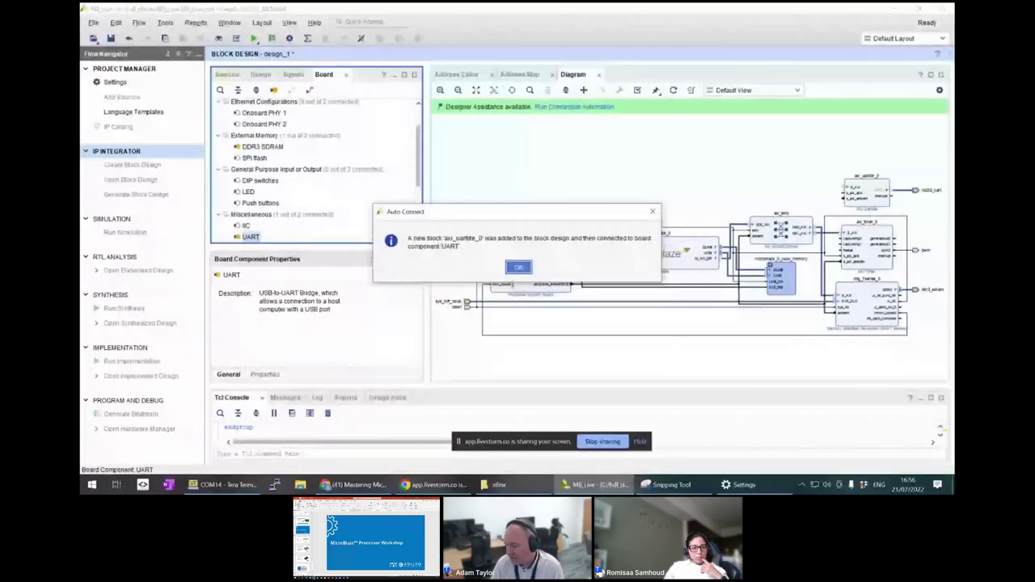
click(519, 268)
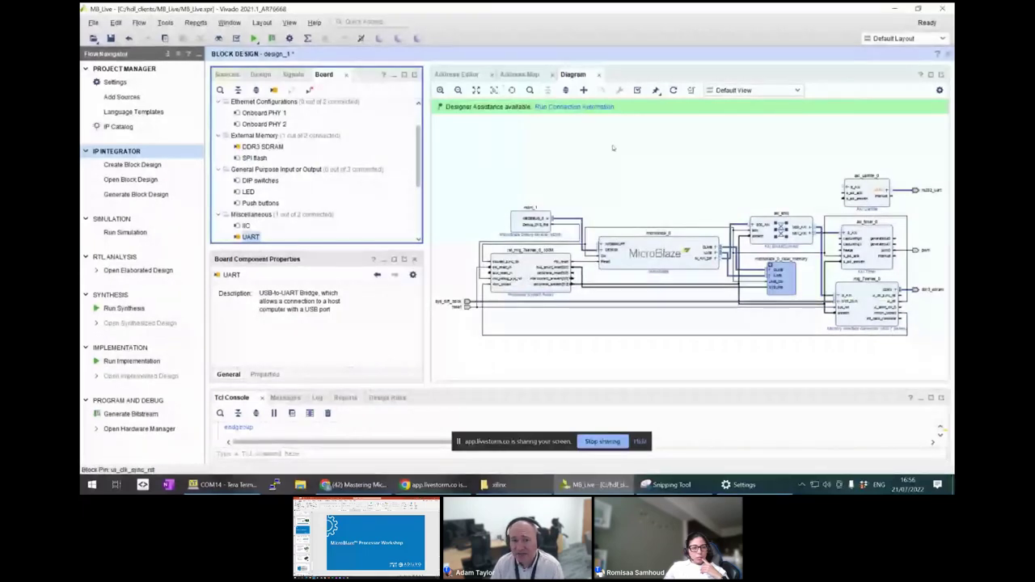
- Run connection automation for the S_AXI interface of axi_uartlite_0 with the slave clock source left at Auto
click(439, 98)
click(548, 108)
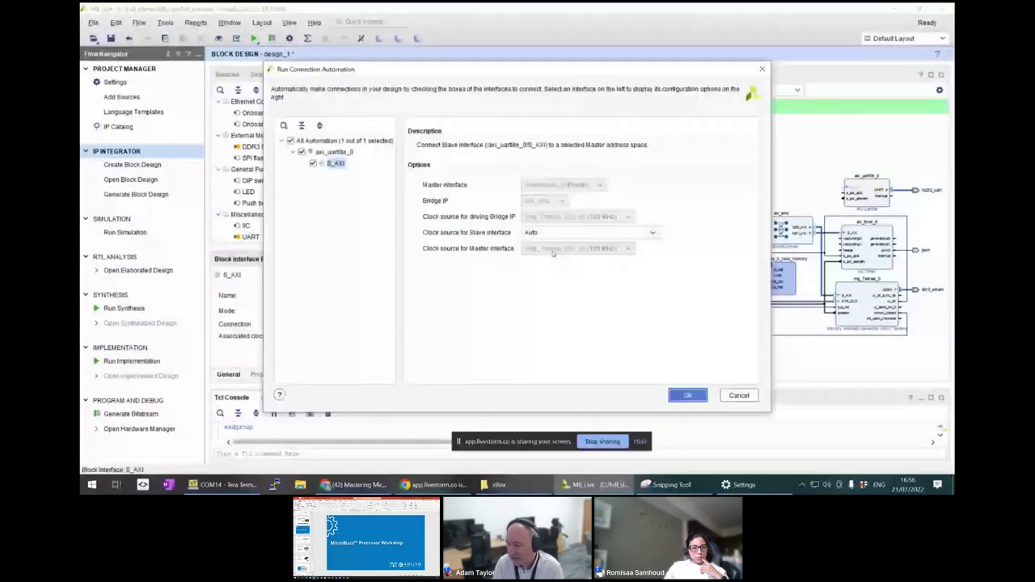
click(687, 395)
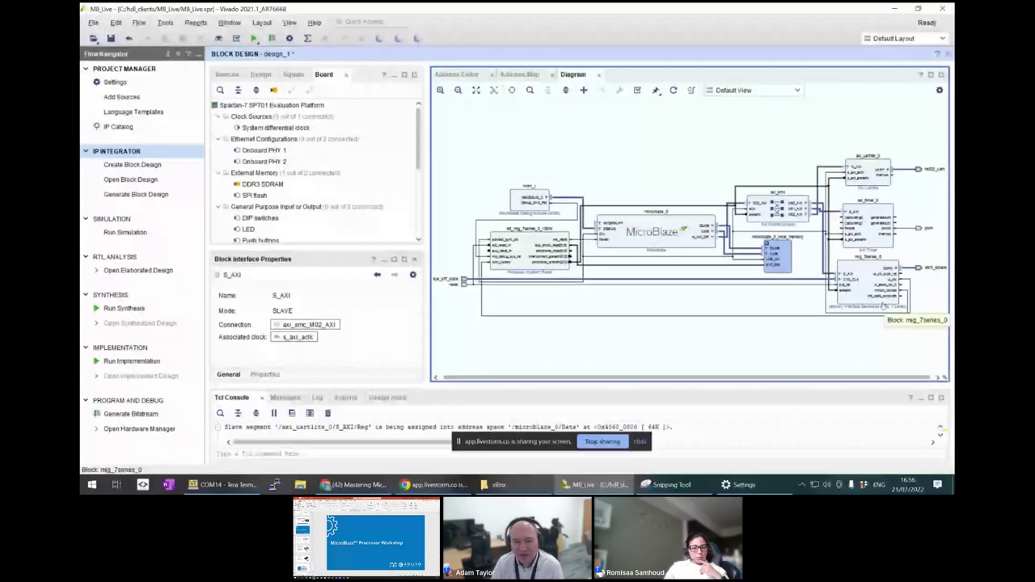
- Examine the AXI Uartlite's IP configuration, including the available baud rates, and leave it unchanged
click(868, 167)
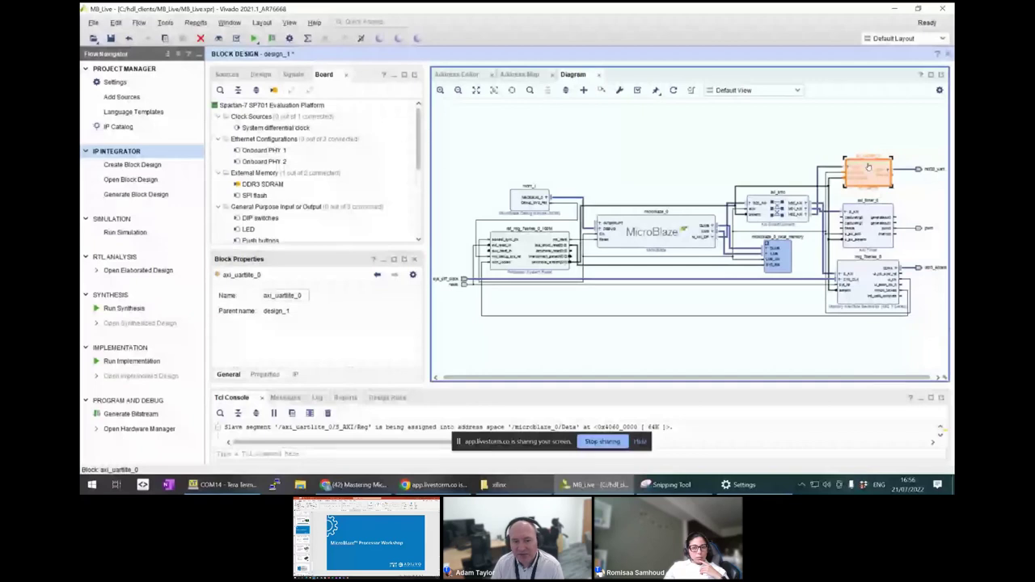
double_click(868, 167)
click(496, 171)
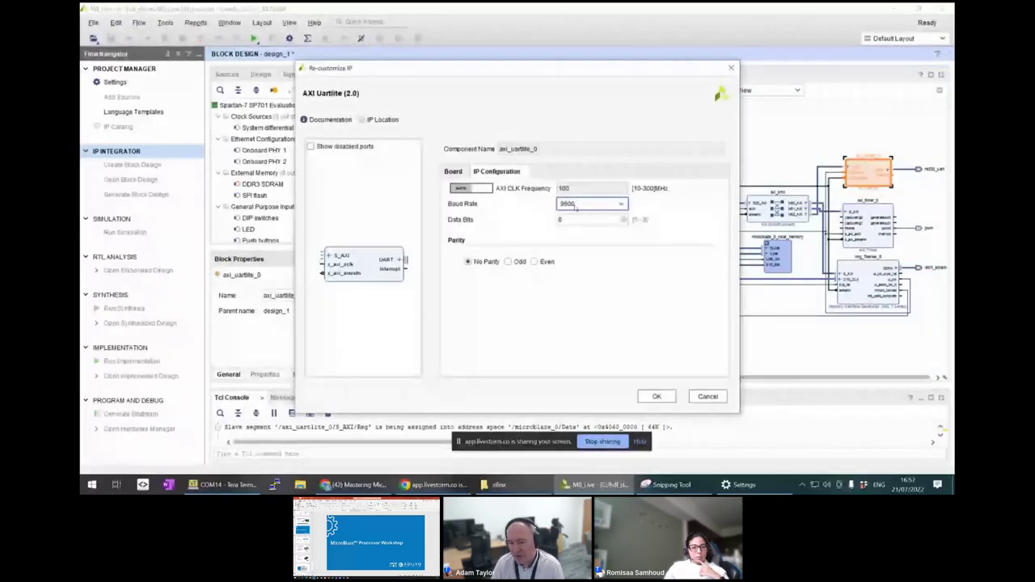
click(575, 207)
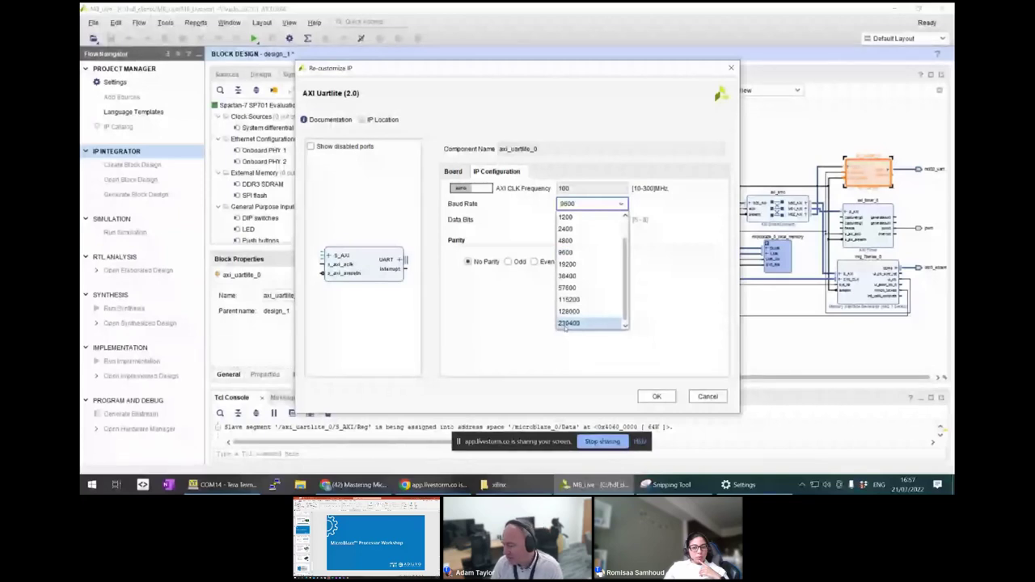
click(579, 205)
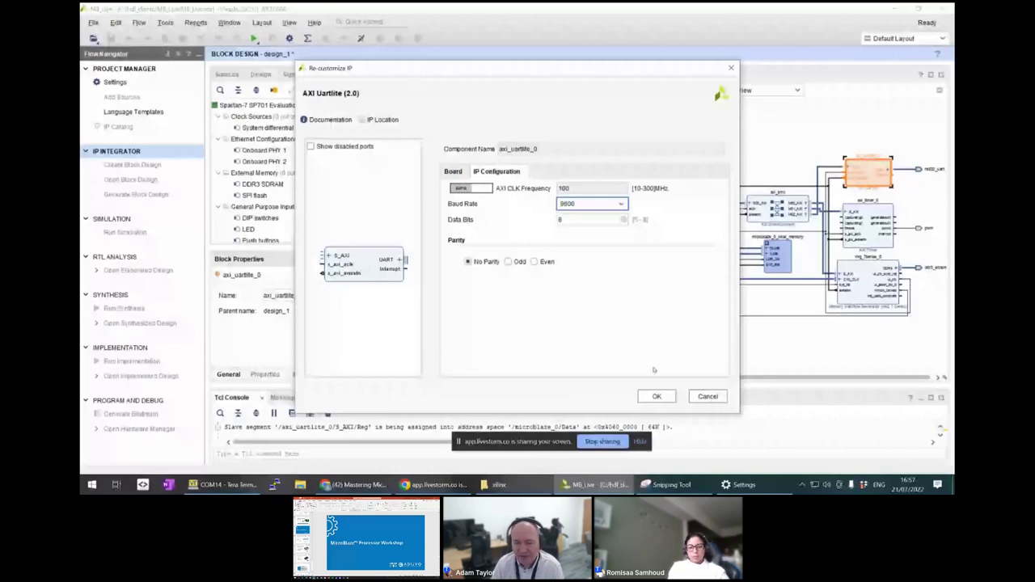
click(715, 397)
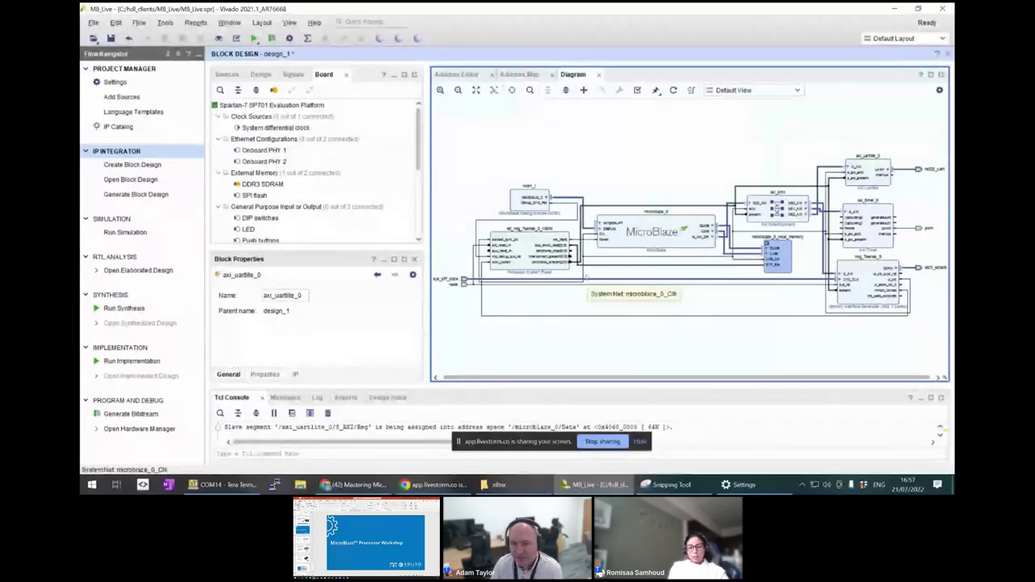
- Validate the block design and review the peripheral address assignments in the Address Map and Address Editor
click(638, 90)
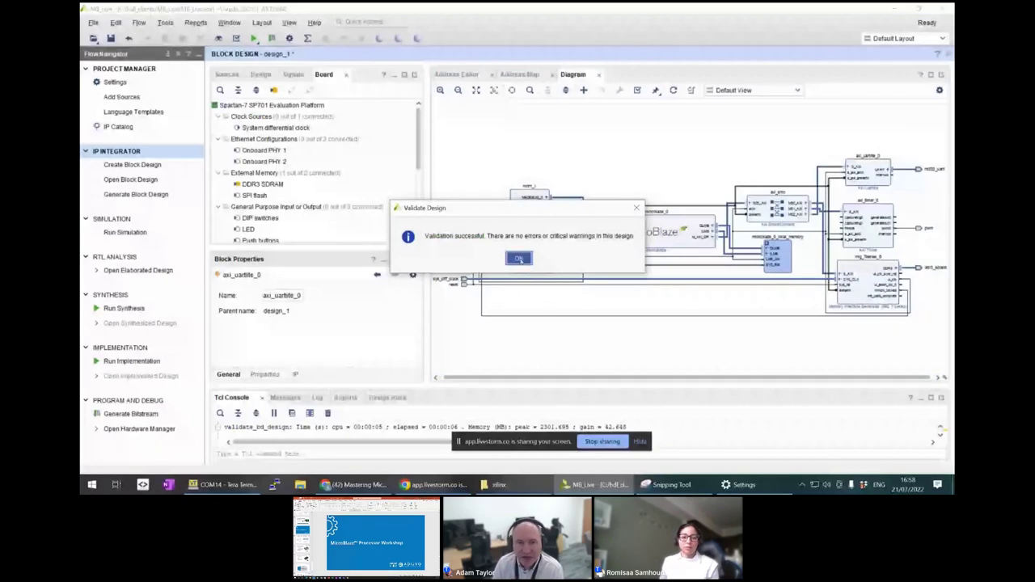
click(519, 260)
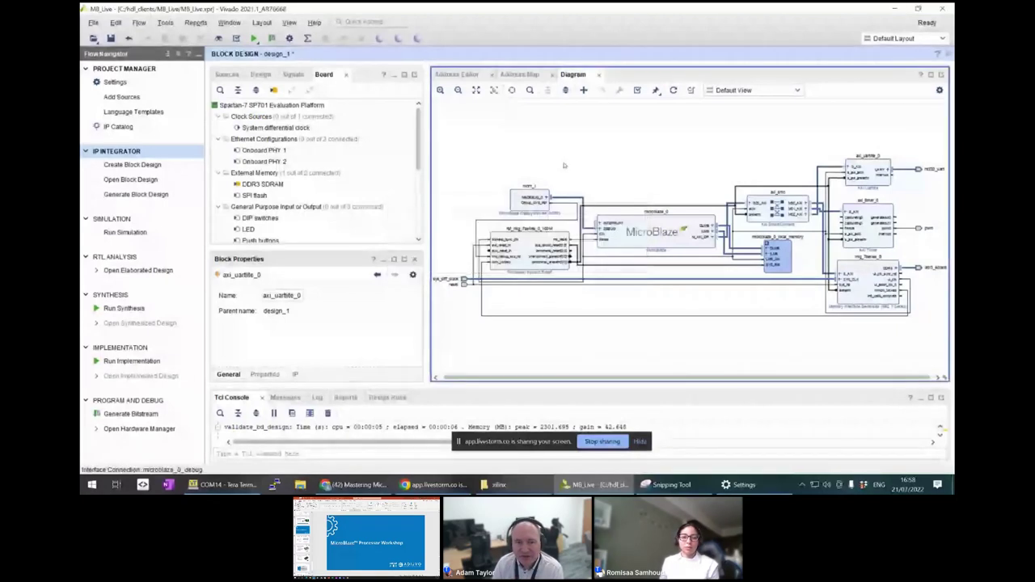
click(514, 74)
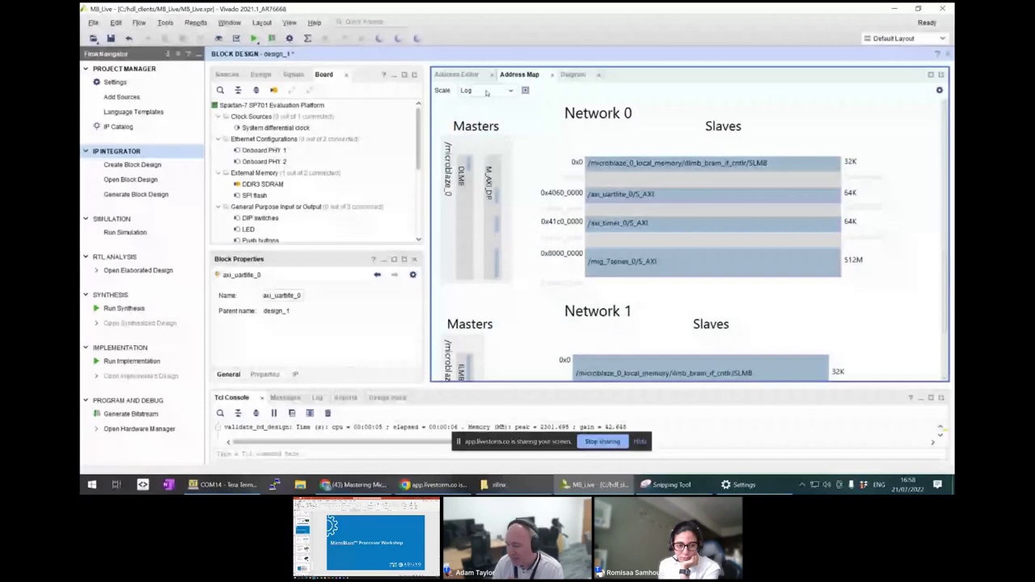
click(457, 75)
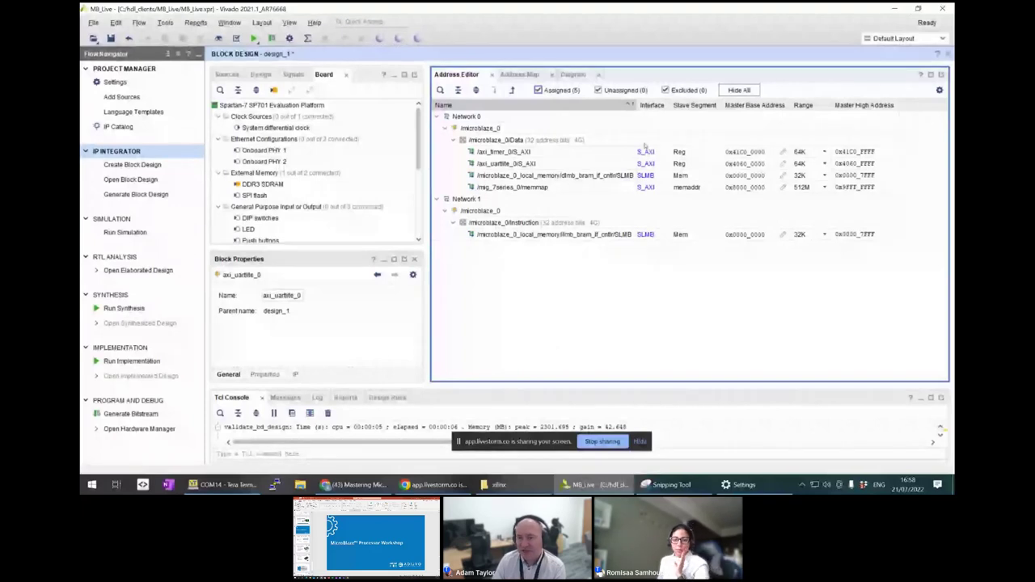
- Examine the memory segments of both networks in the Address Map and return to the block diagram
click(519, 74)
scroll(611, 212, down, 2)
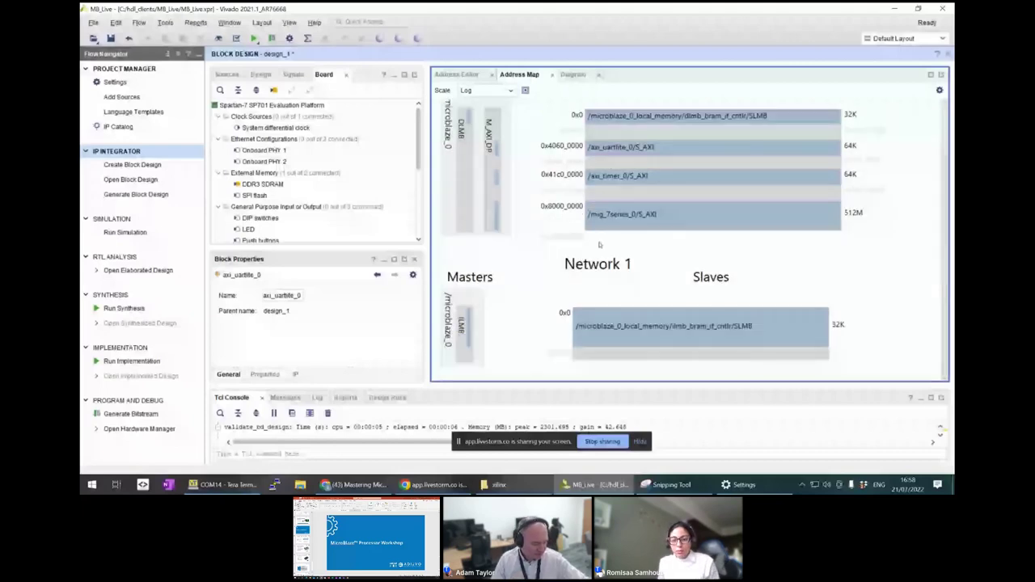
scroll(599, 244, up, 1)
click(574, 75)
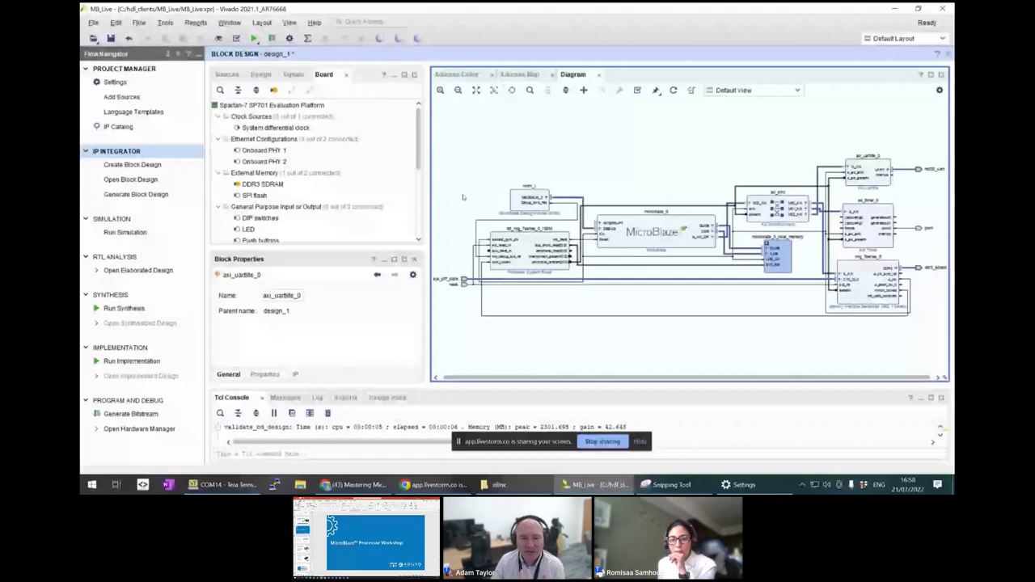
- Create an HDL wrapper for the design_1 block design, letting Vivado manage the wrapper and auto-update it
click(234, 76)
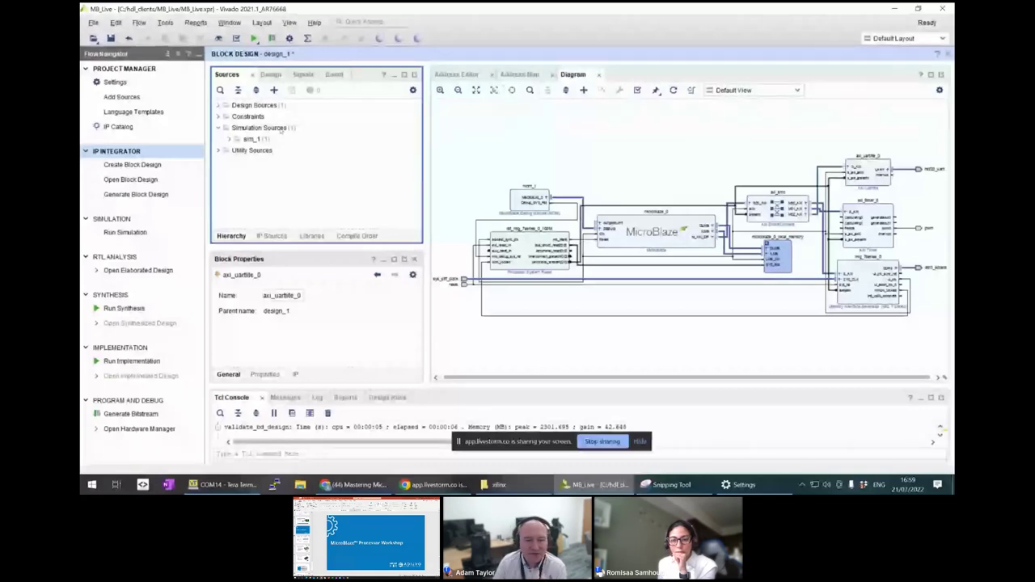
click(216, 106)
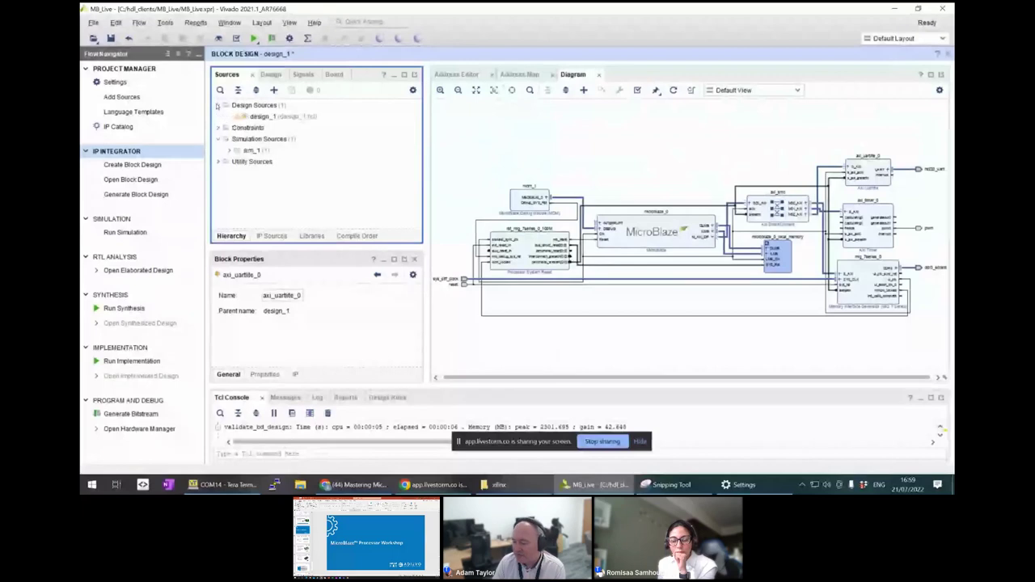
click(264, 117)
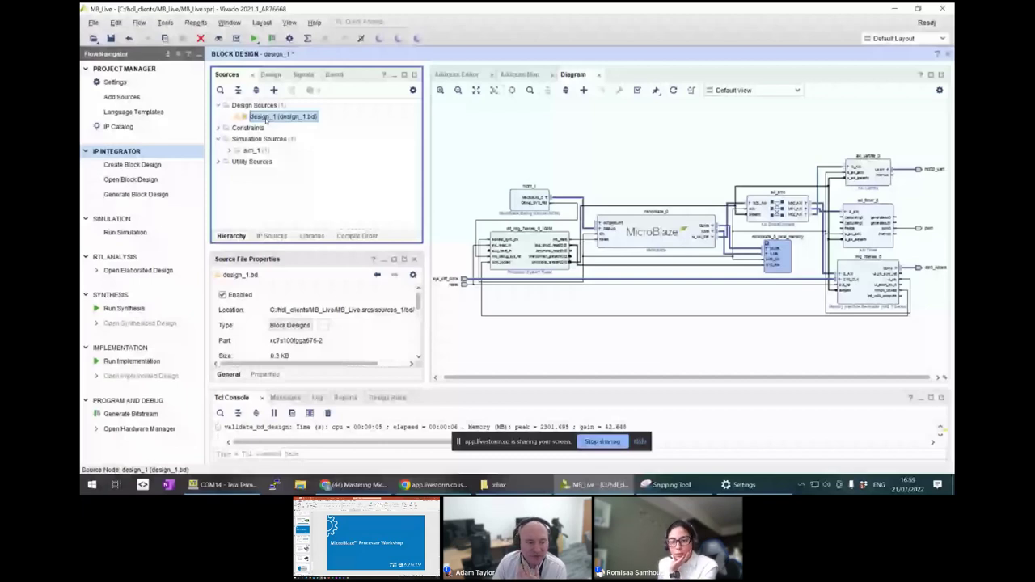
right_click(266, 118)
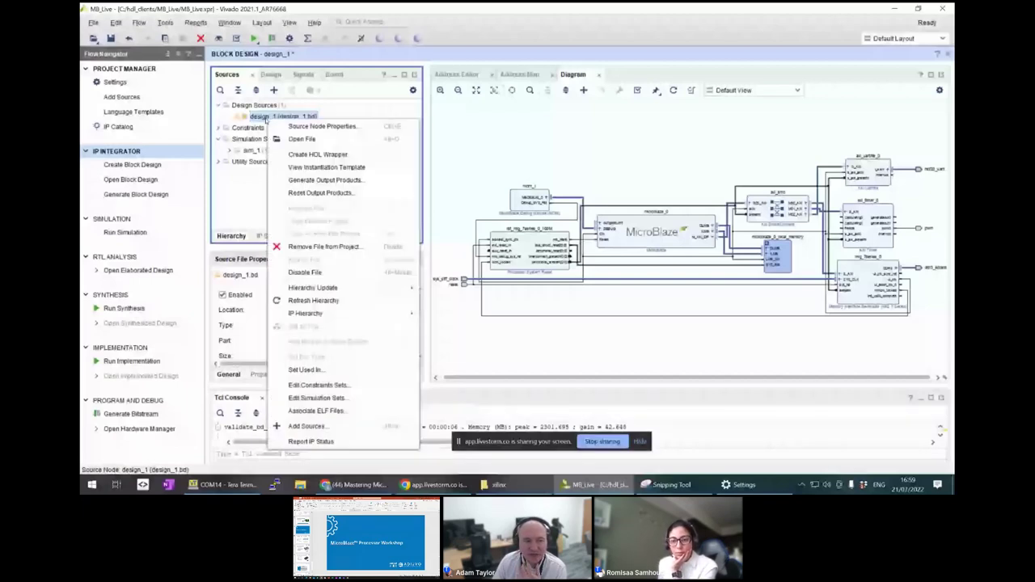
click(360, 155)
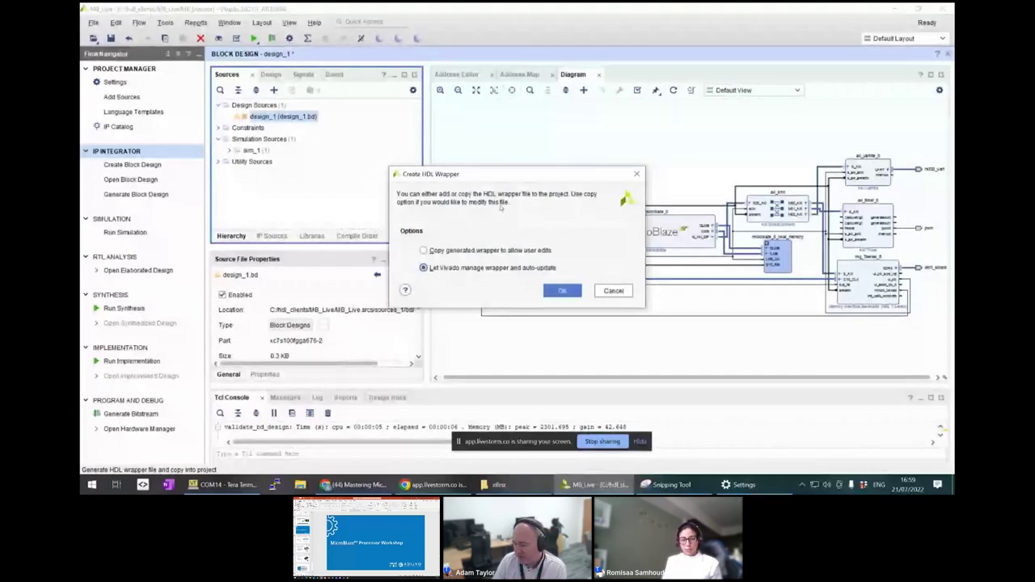
click(562, 290)
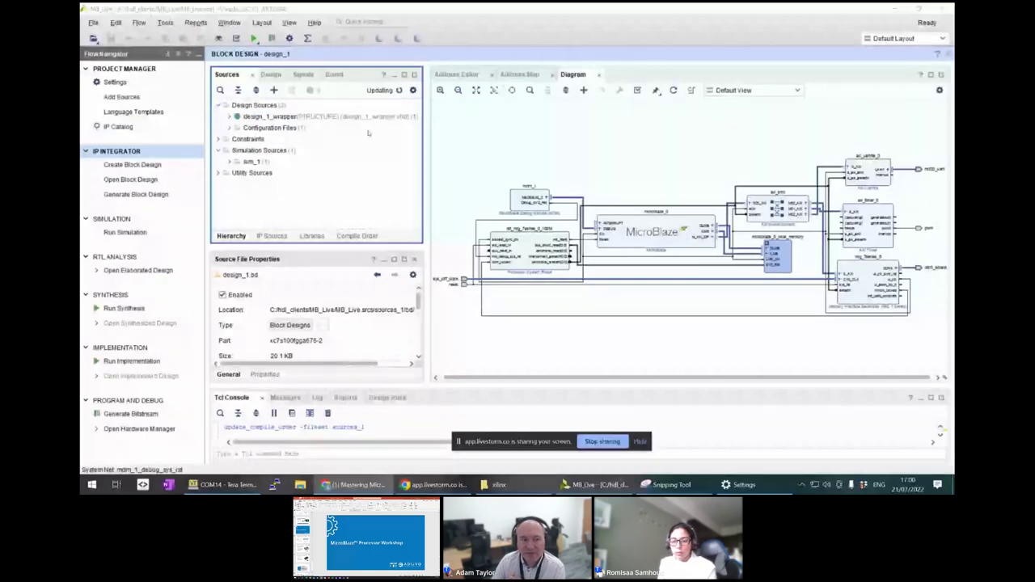
- Examine the DDR memory and MicroBlaze local memory assignments in the Address Editor
click(489, 152)
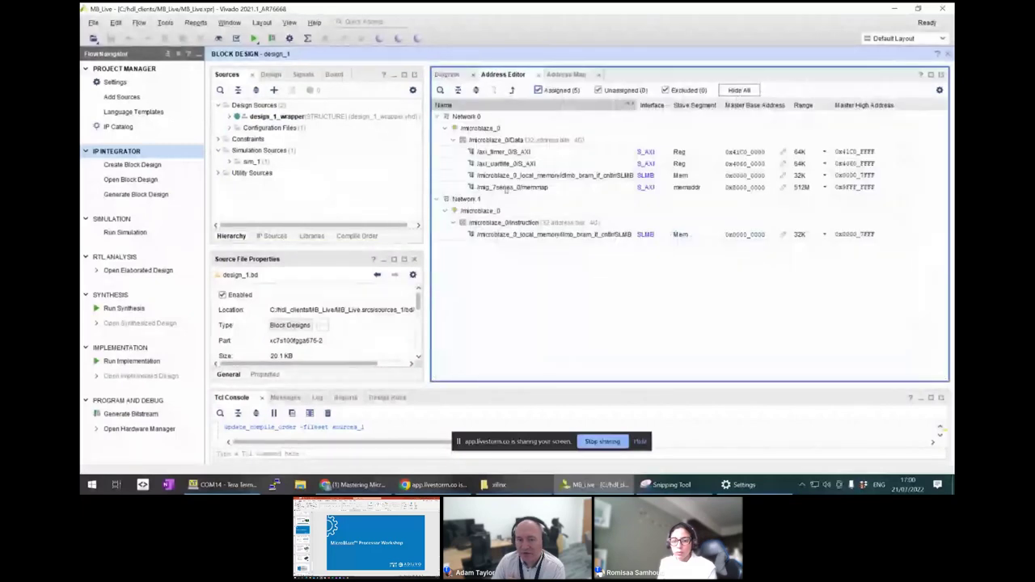
click(726, 187)
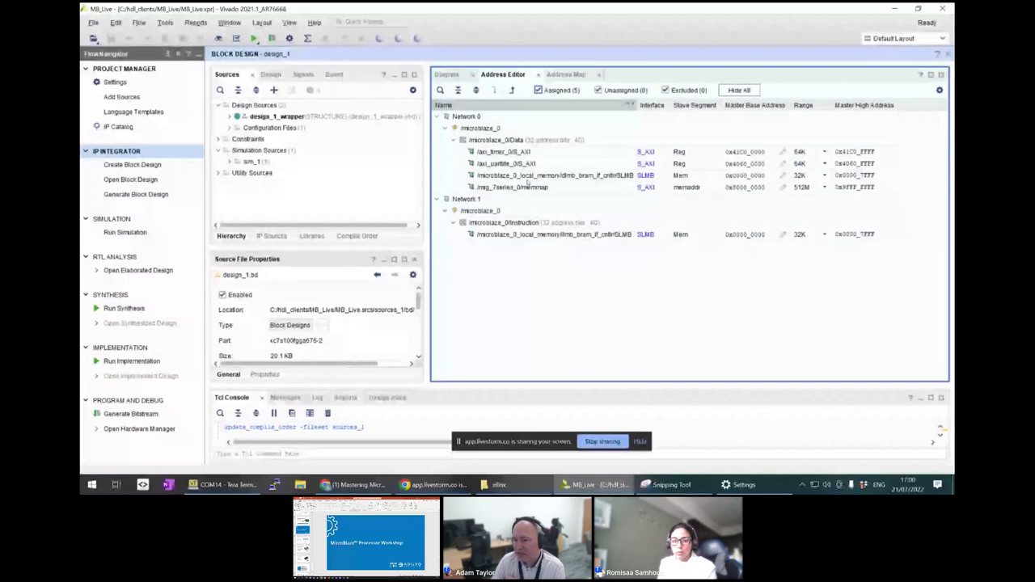
click(526, 179)
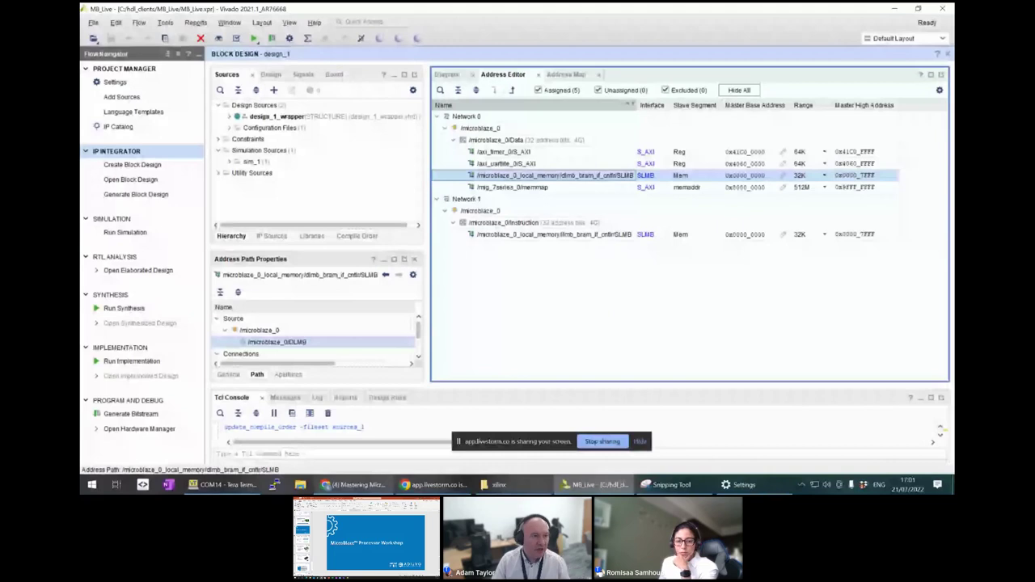
mouse_move(353, 484)
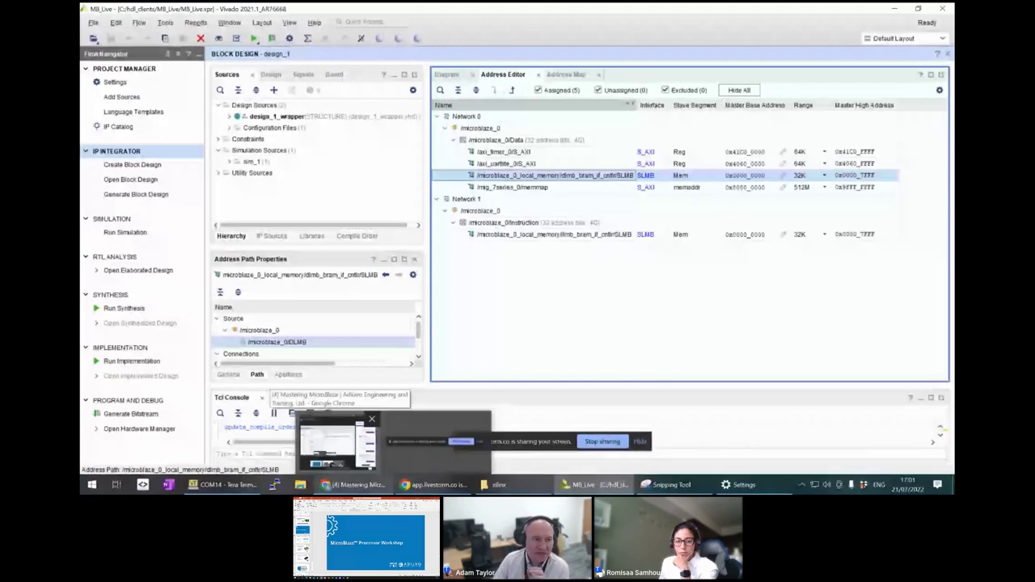
- Run synthesis of the wrapped design and review the out-of-context module runs in progress
click(253, 38)
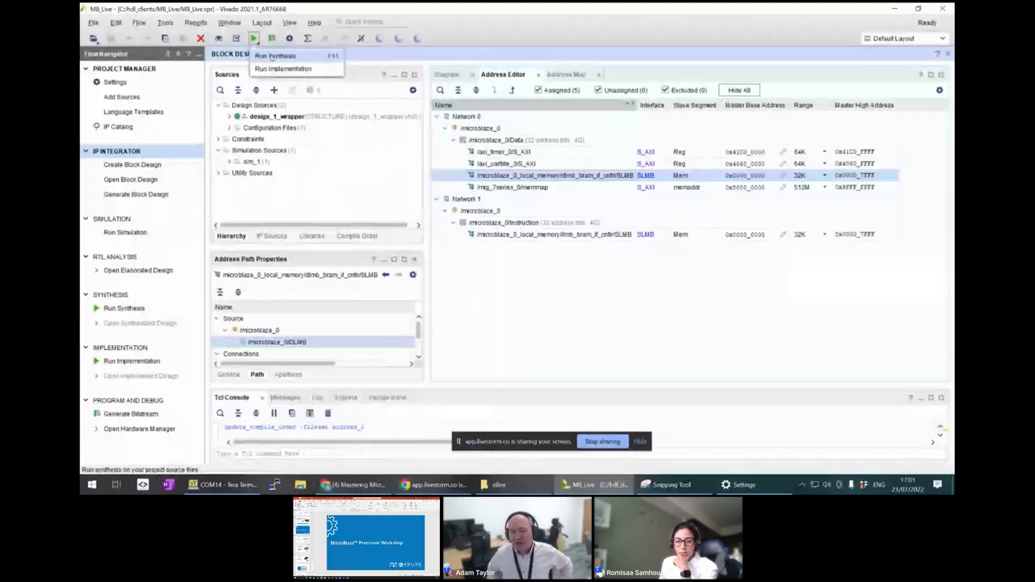
click(271, 56)
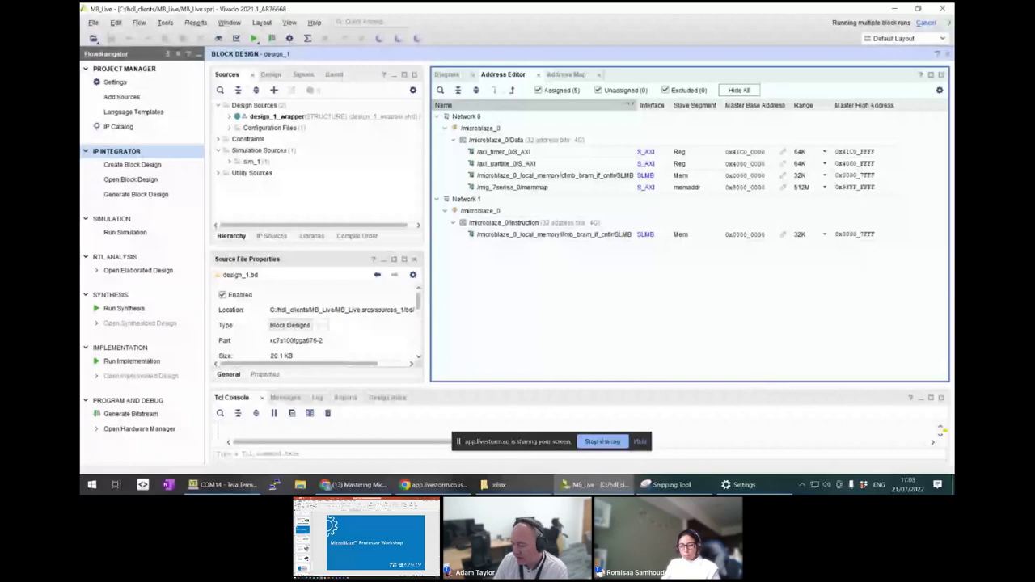
key(alt+Tab)
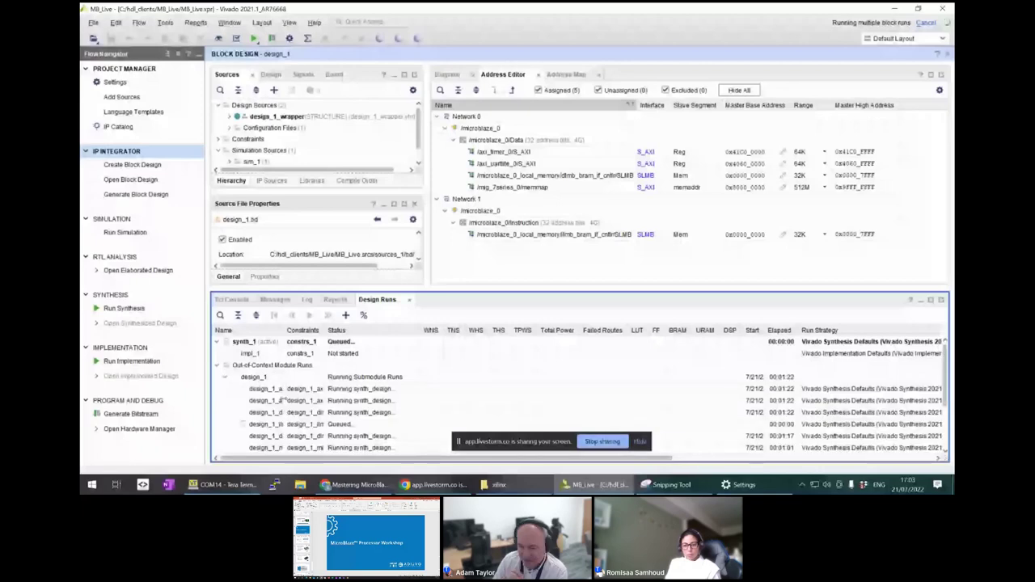
scroll(291, 404, down, 3)
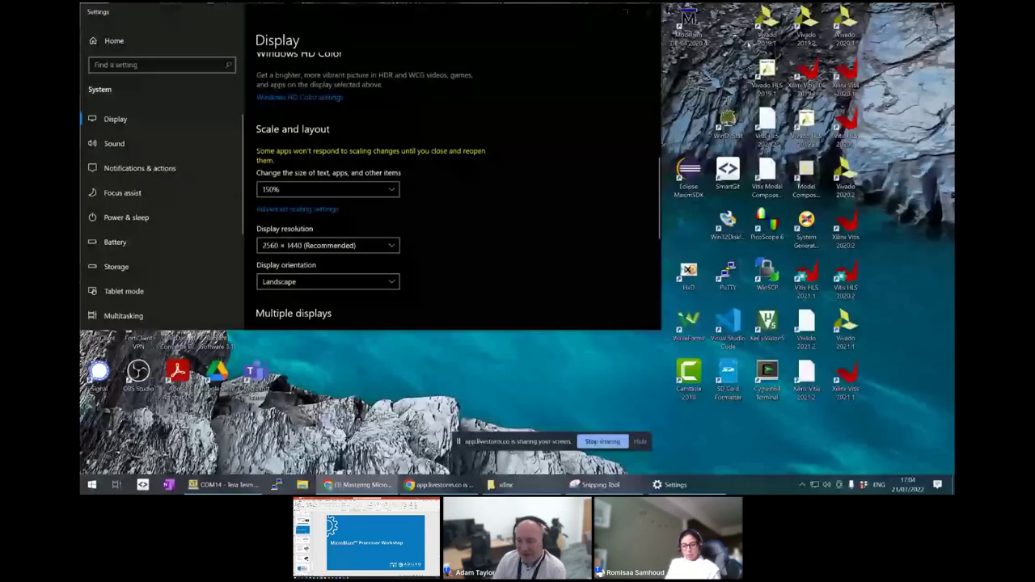
- Get the Settings window out of the way, launch Vivado 2021.1 from the desktop and open the recent project mastering_microblaze
click(608, 13)
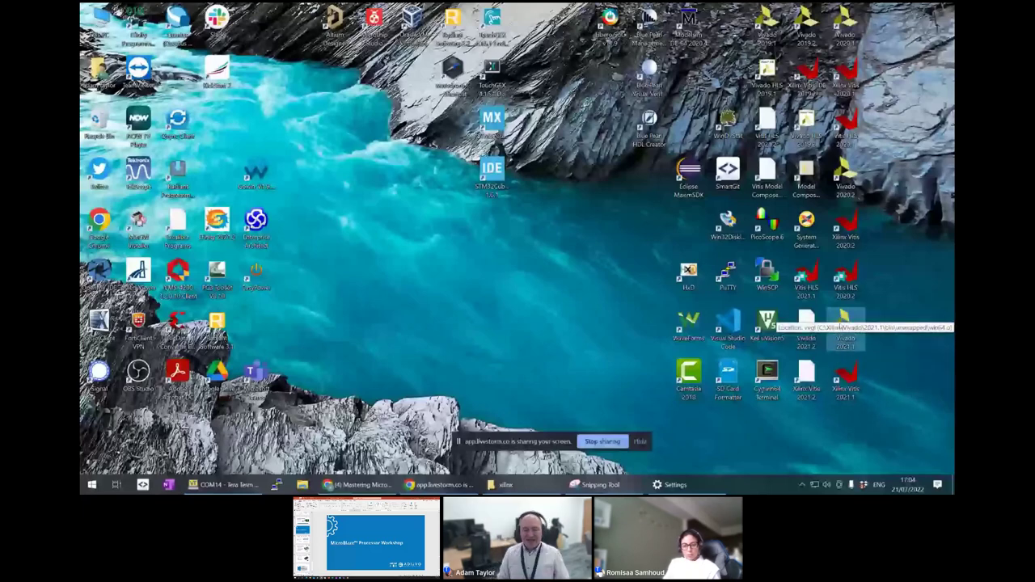
click(844, 323)
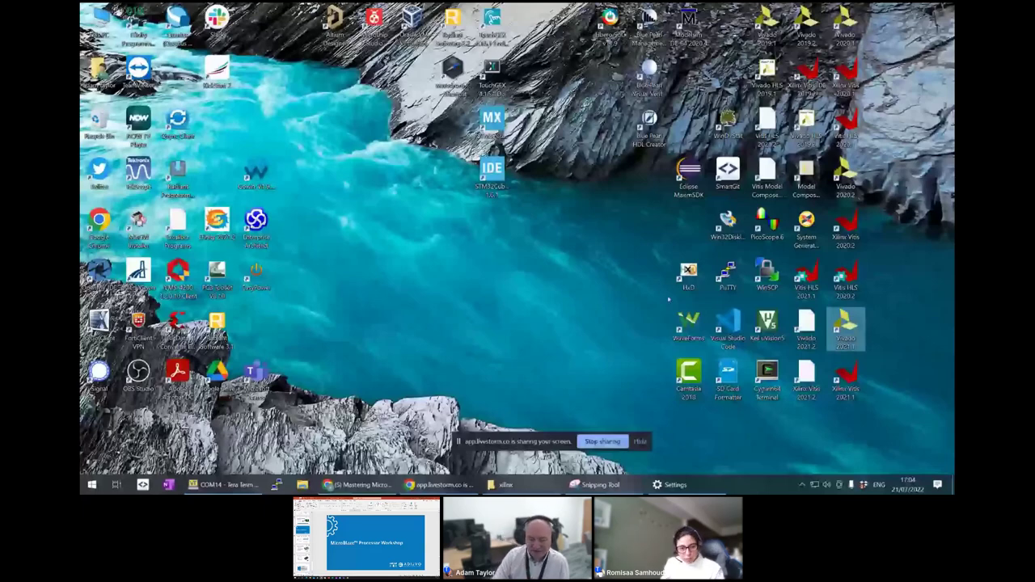
click(531, 273)
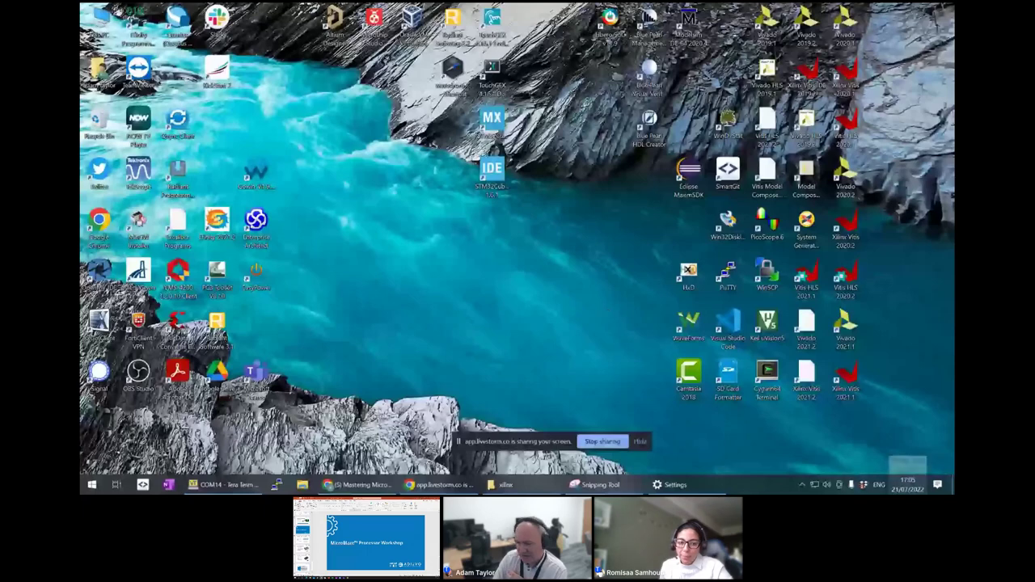
right_click(906, 490)
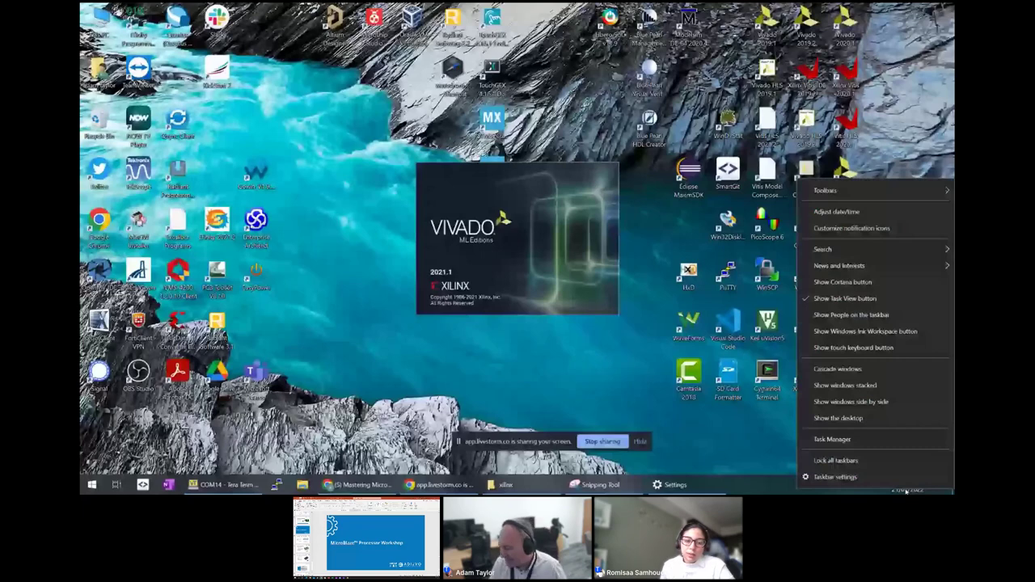
click(578, 374)
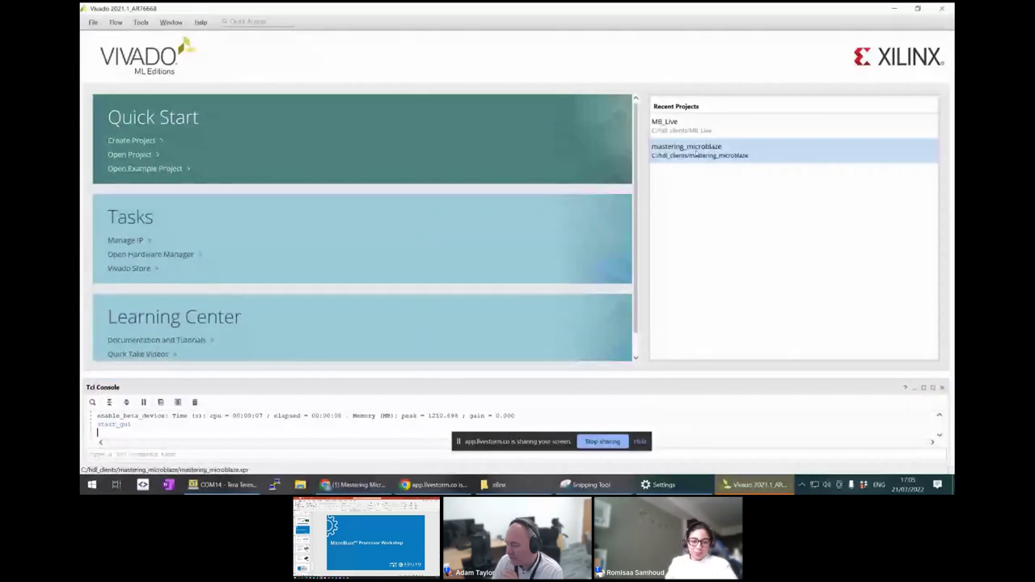
click(696, 154)
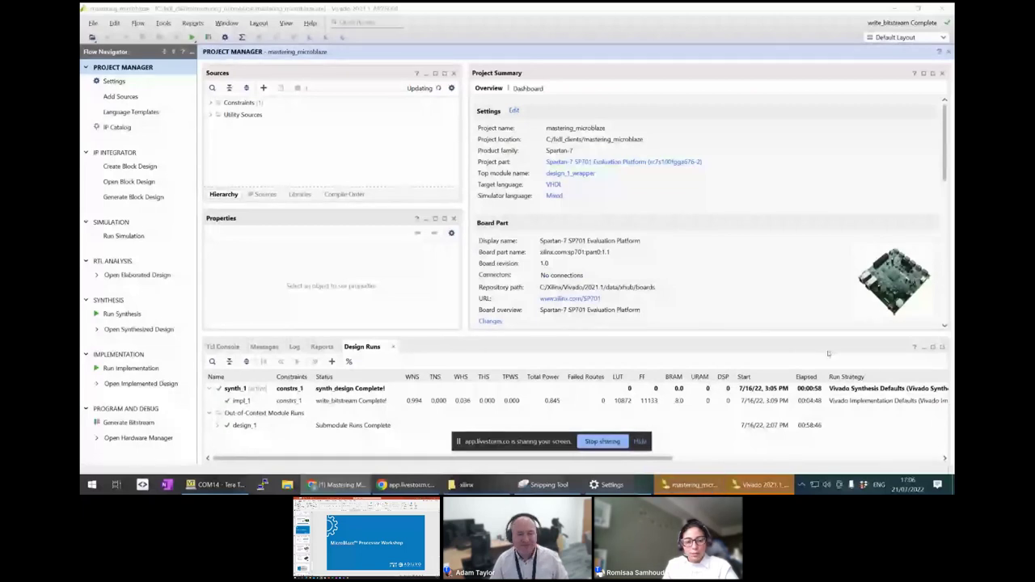
- Open the synthesized design of the mastering_microblaze project
click(138, 329)
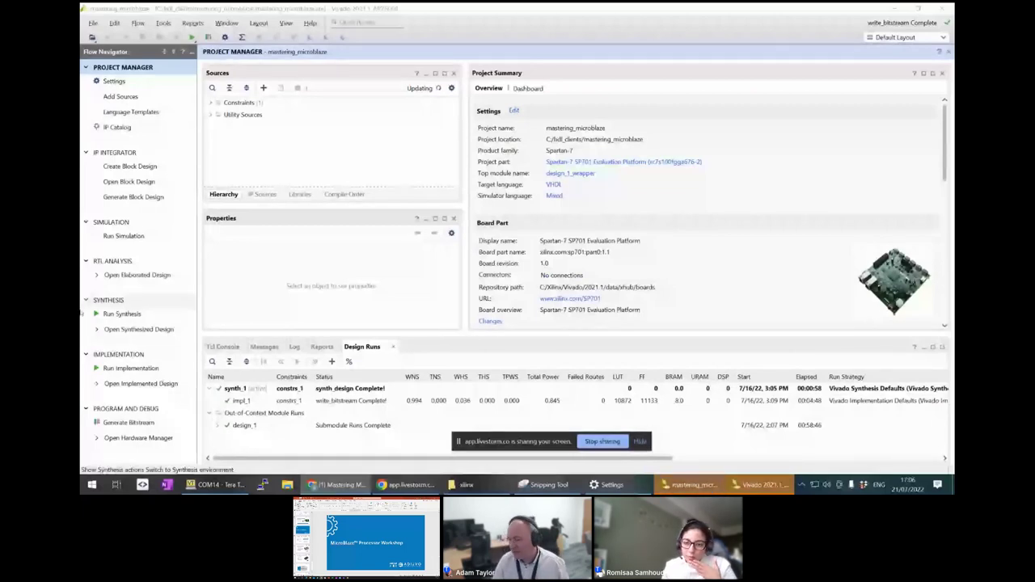